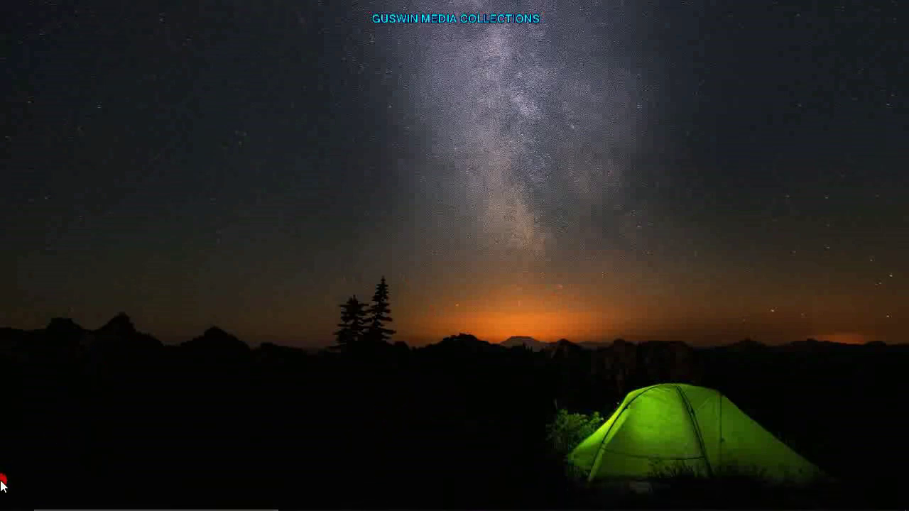
Launch PowerPoint from the Office folder in the Windows Start menu
left_click(17, 501)
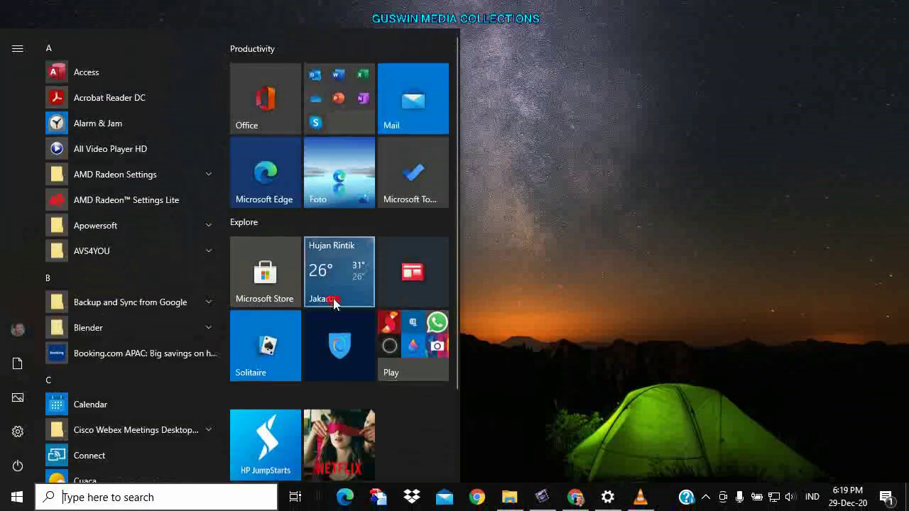
left_click(359, 120)
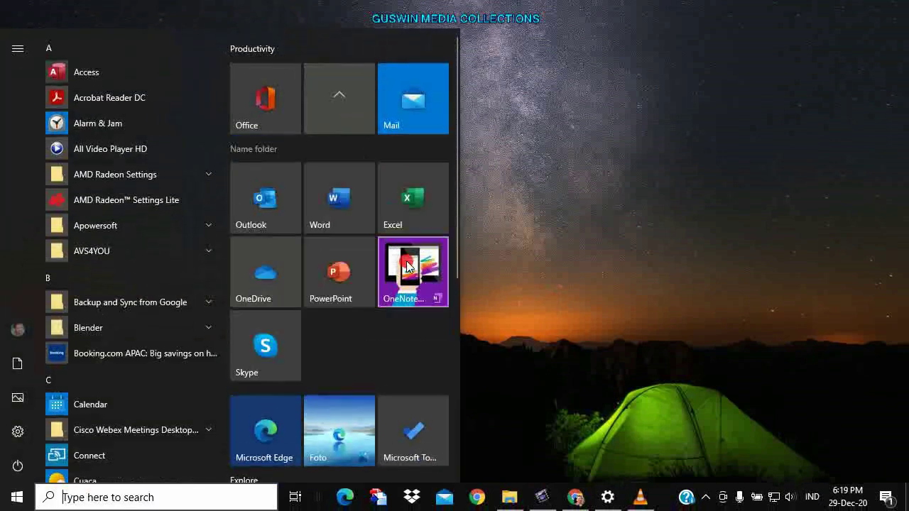
left_click(358, 297)
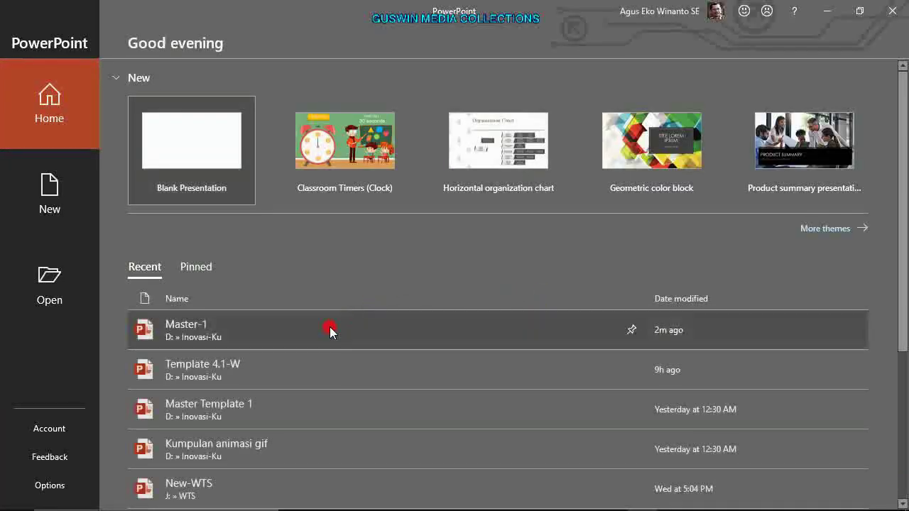
Open Master-1 in normal view and browse the SK/KD, INDIKATOR and MATERI slides
left_click(325, 329)
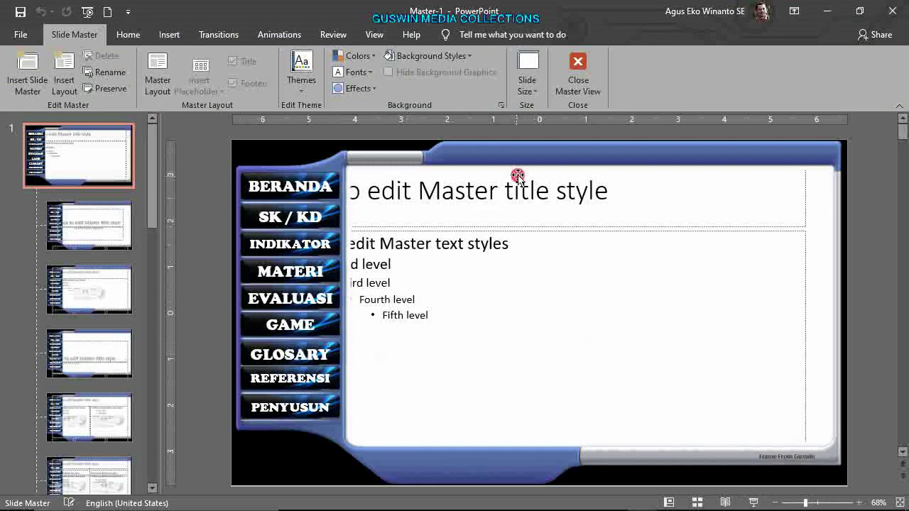
left_click(578, 84)
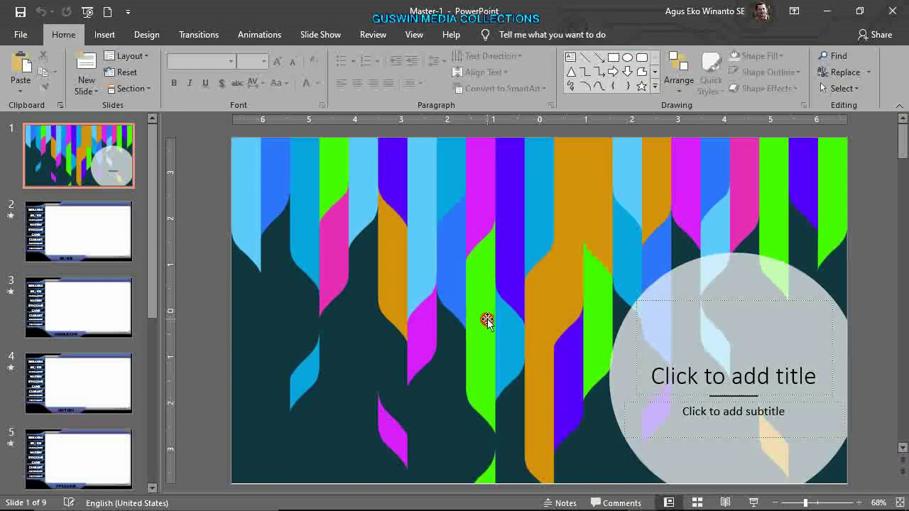
left_click(81, 234)
left_click(78, 305)
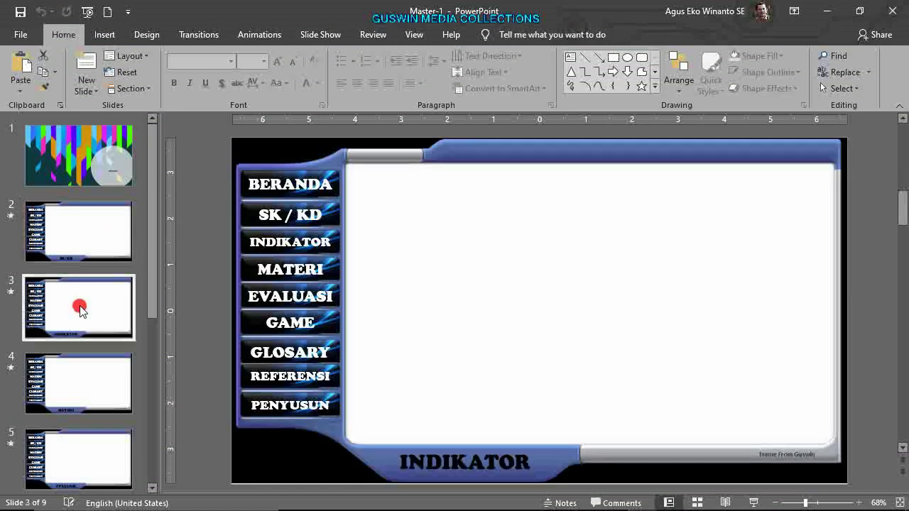
left_click(79, 383)
left_click(86, 322)
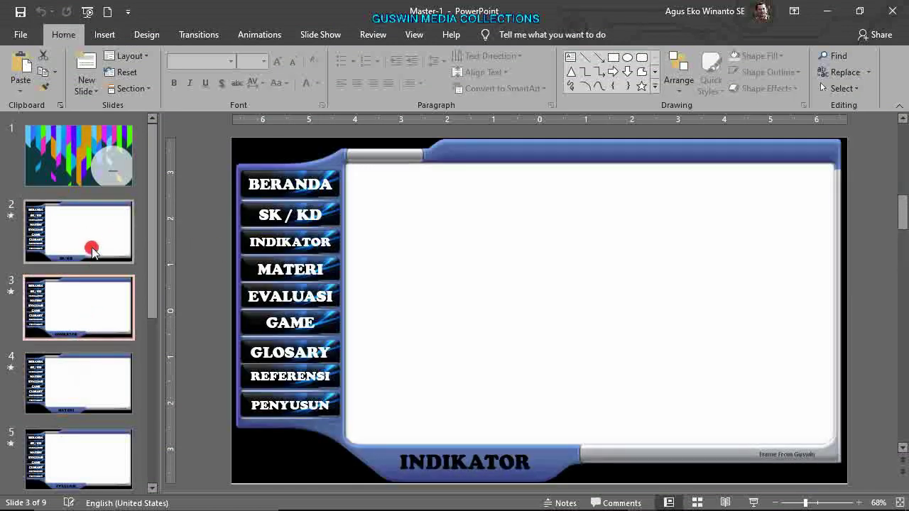
left_click(98, 237)
left_click(88, 309)
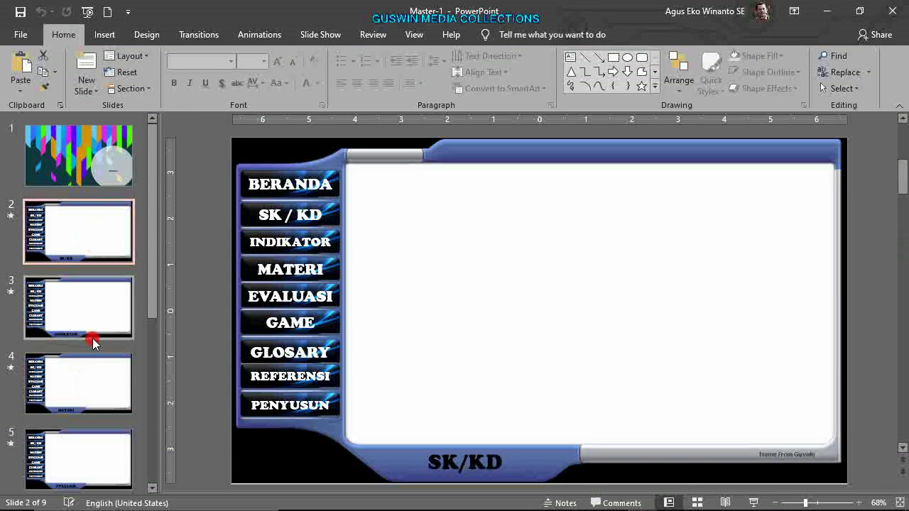
left_click(95, 380)
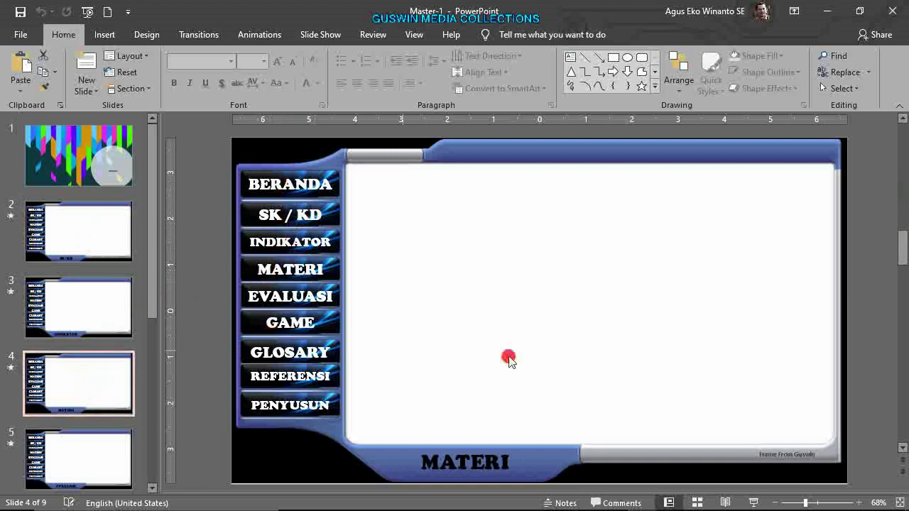
Run the slide show and test the Terima Kasih, GAME, MATERI, INDIKATOR and BERANDA links
left_click(755, 503)
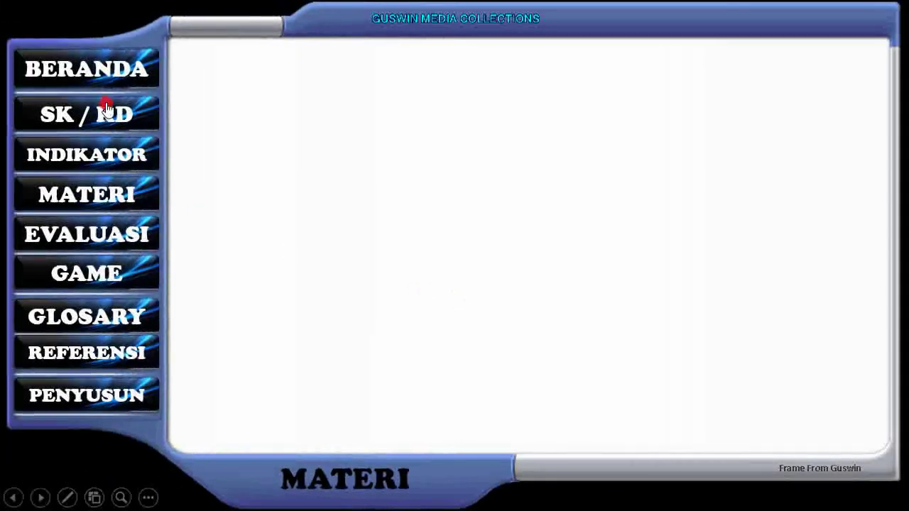
left_click(99, 400)
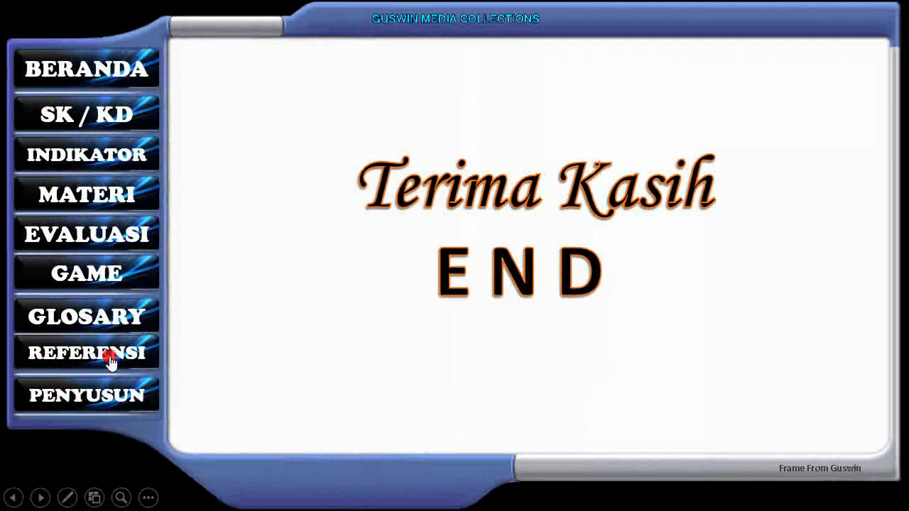
left_click(93, 277)
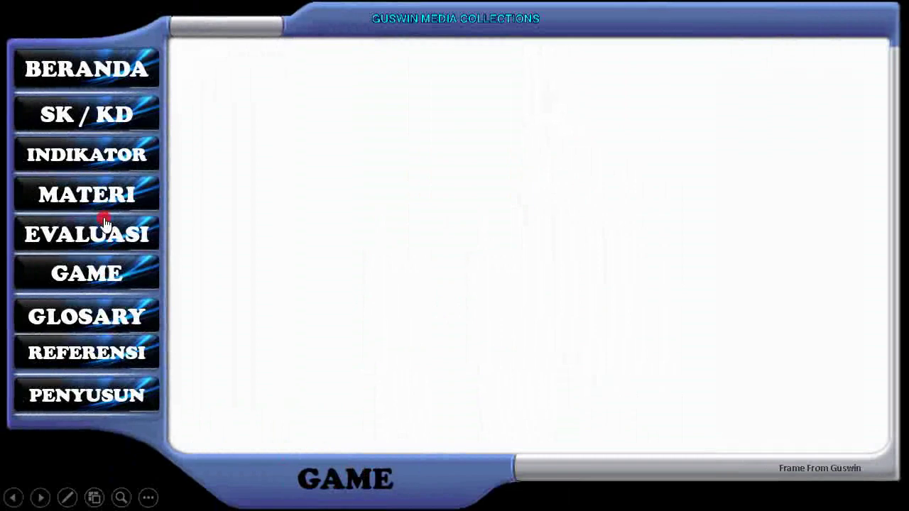
left_click(100, 192)
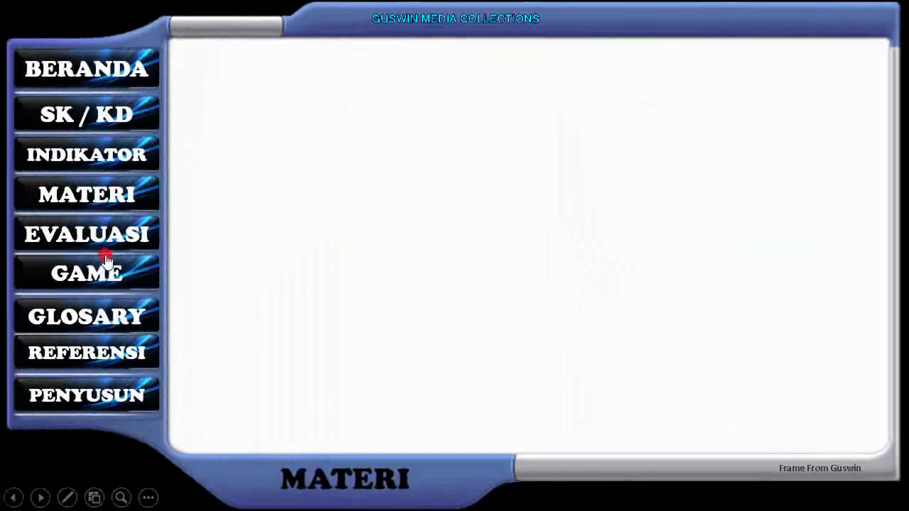
left_click(115, 162)
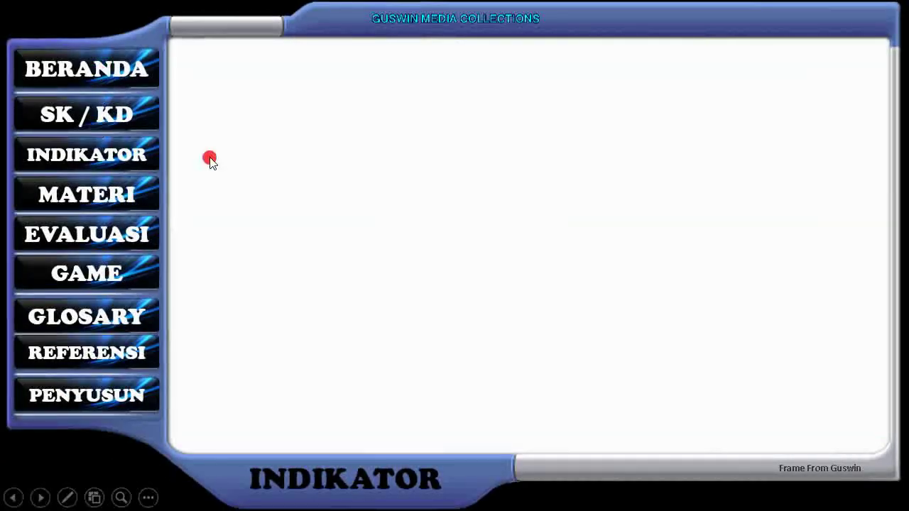
left_click(519, 314)
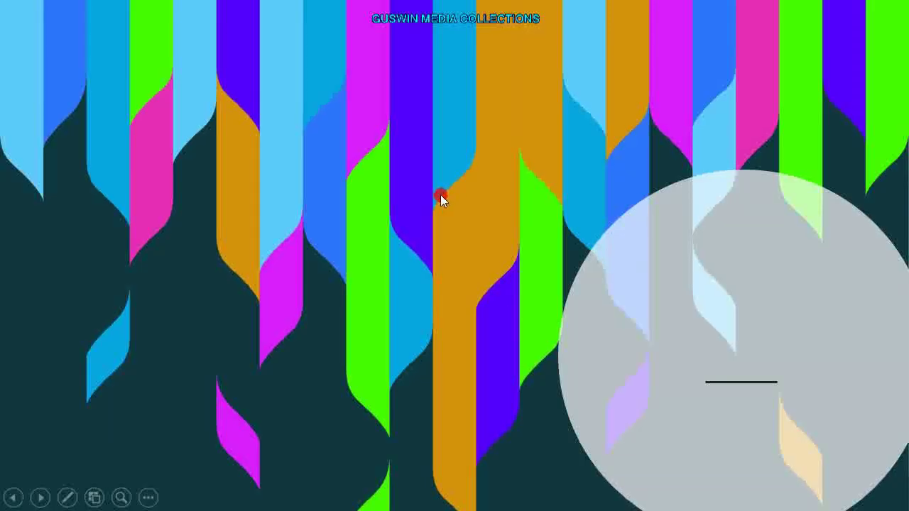
Exit the slide show, then delete and restore the title slide's striped background picture
key("Escape")
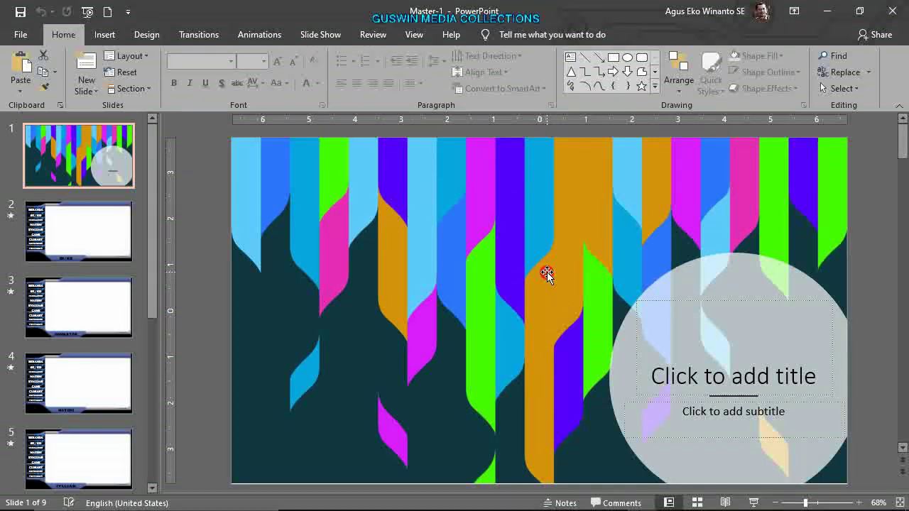
left_click(543, 235)
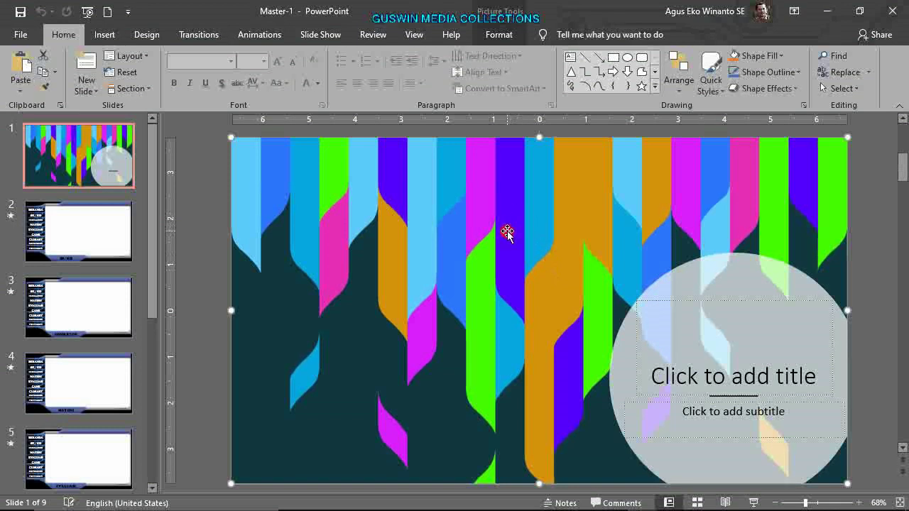
key("Delete")
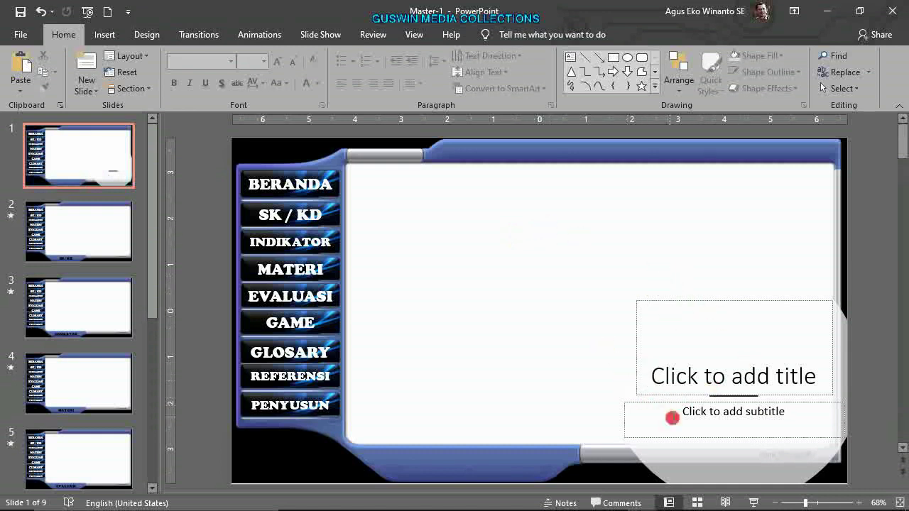
left_click(44, 12)
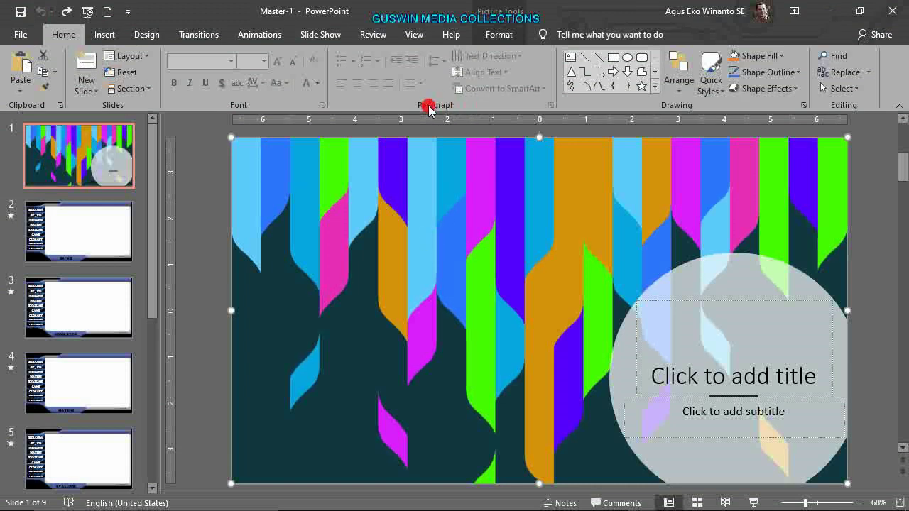
left_click(415, 42)
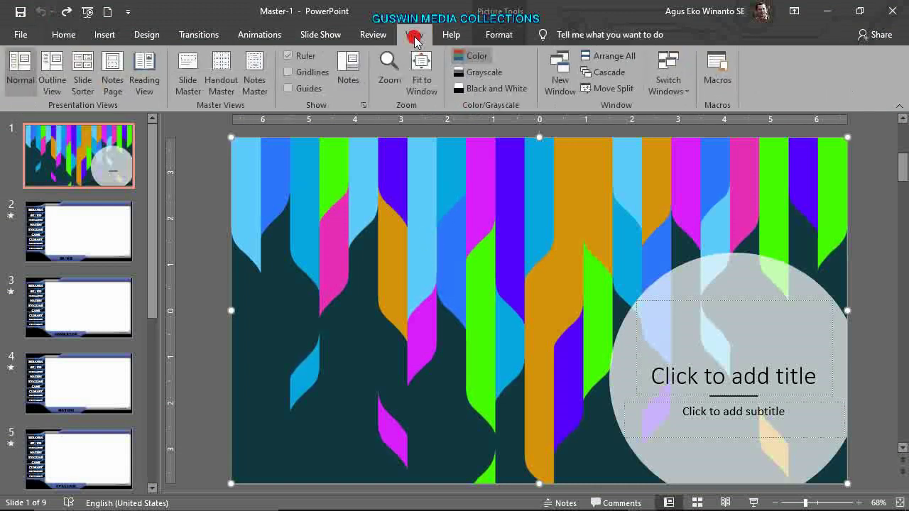
Switch to Slide Master view and duplicate the Blank Layout
left_click(182, 66)
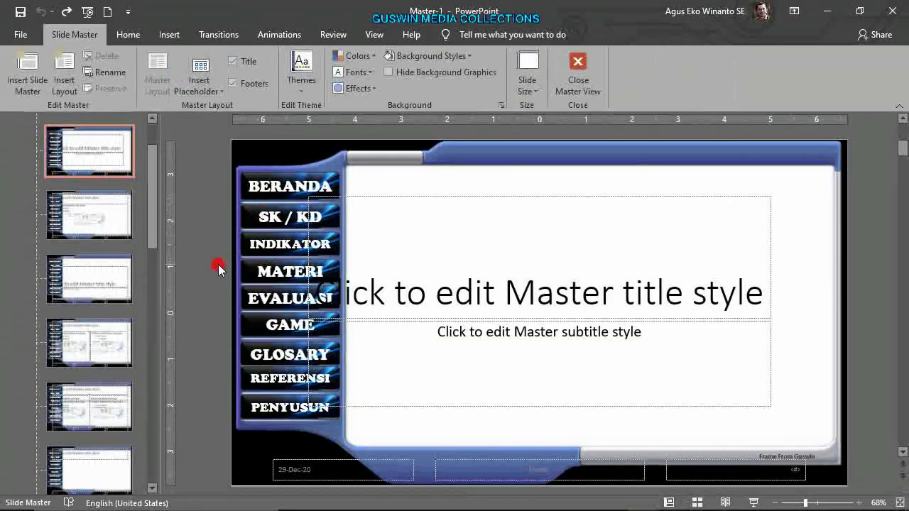
scroll(152, 183, "up", 1)
mouse_move(152, 183)
left_mouse_down()
mouse_move(157, 147)
mouse_move(162, 240)
left_mouse_up()
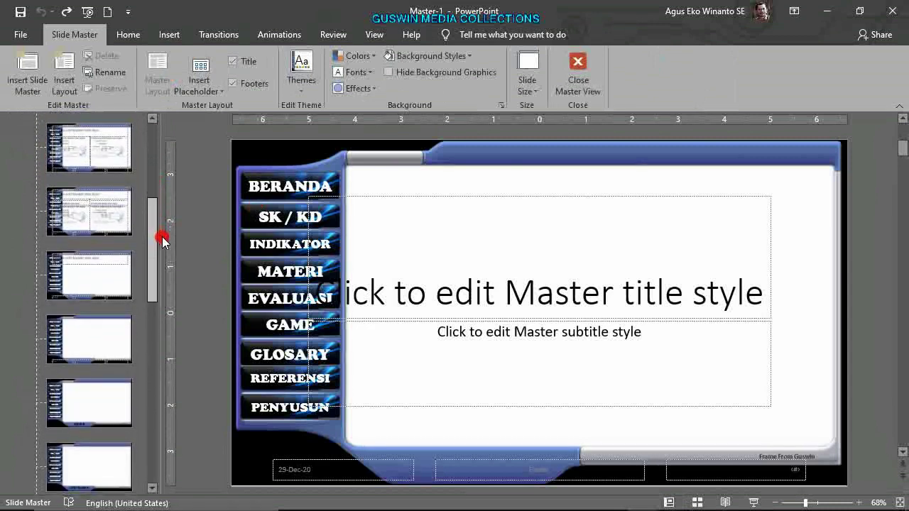
left_click_drag(162, 240, 162, 269)
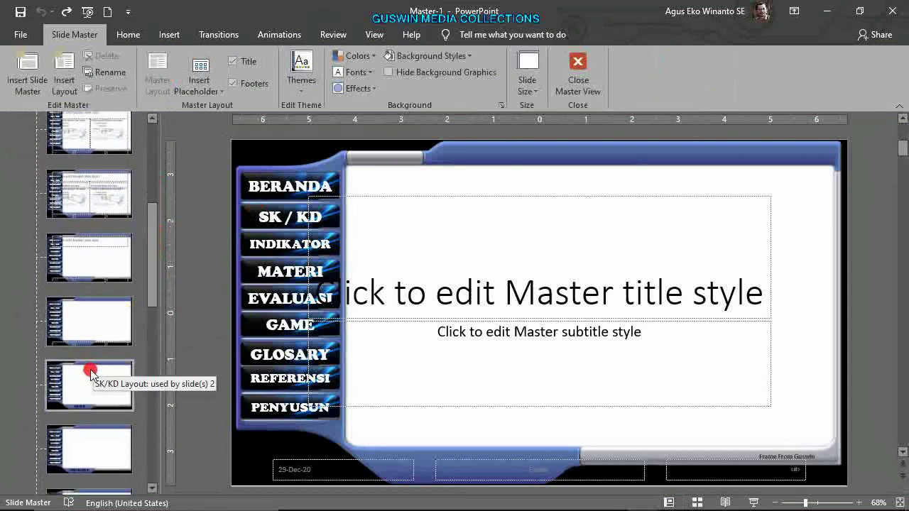
right_click(102, 328)
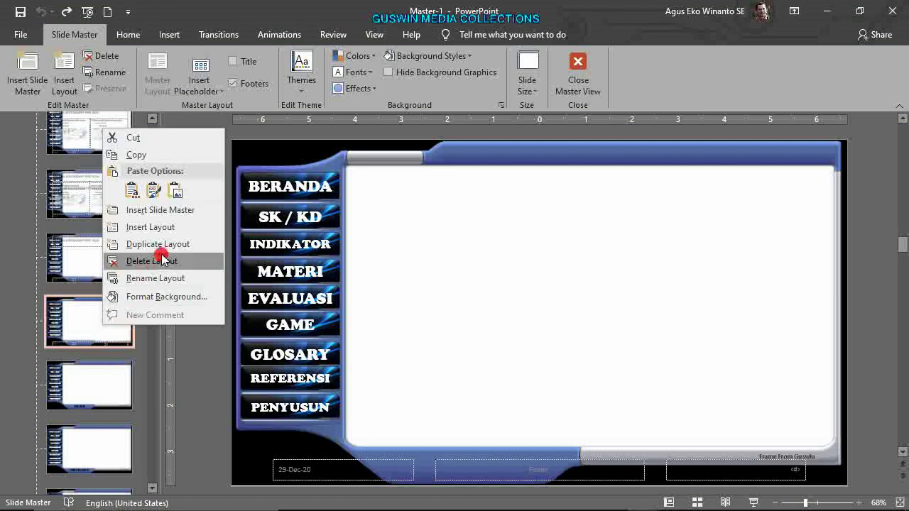
left_click(163, 244)
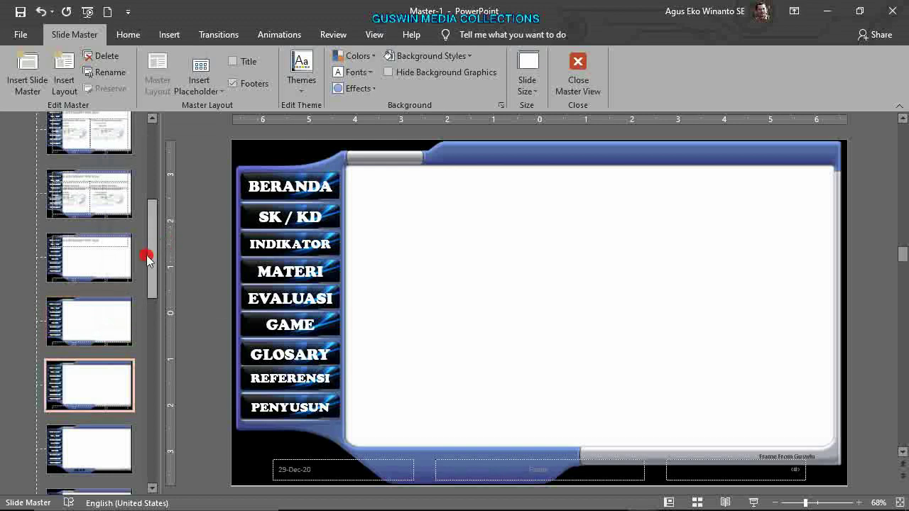
Rename the duplicated 1_Blank Layout to BERANDA
right_click(104, 396)
left_click(146, 348)
type("BERANDA")
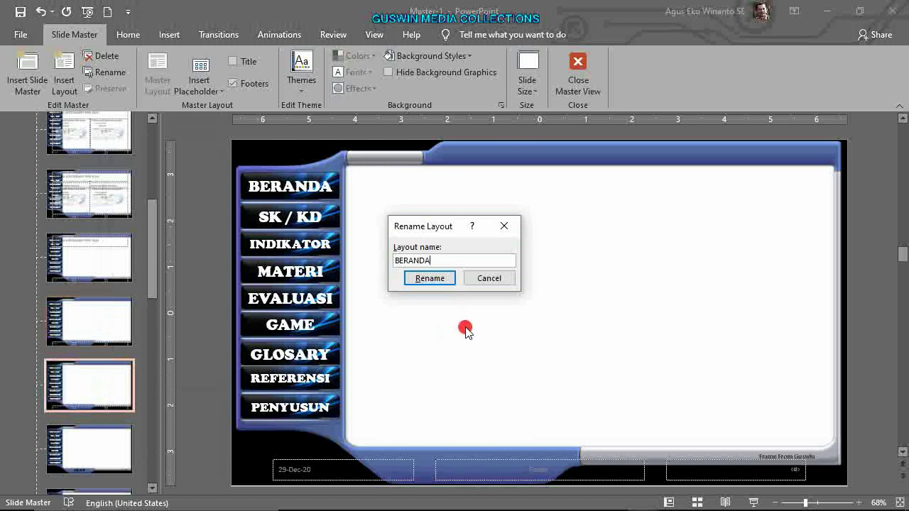
left_click(430, 278)
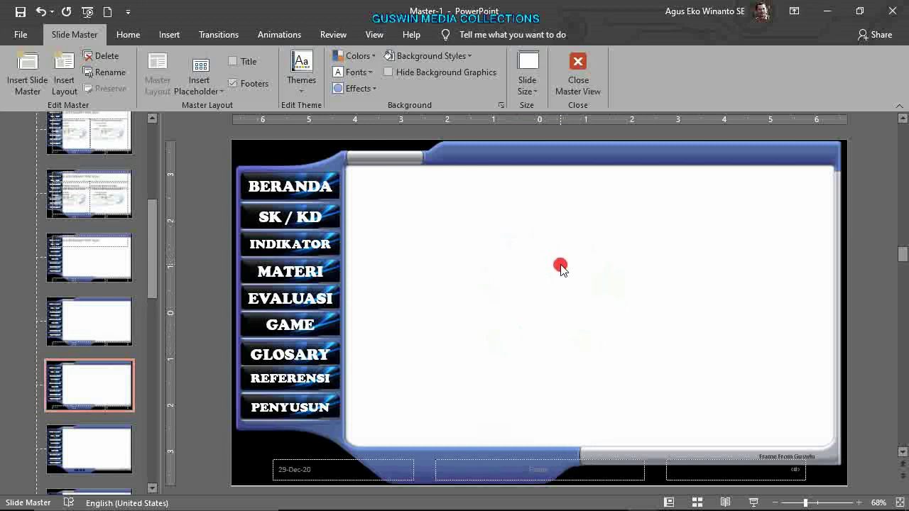
Dismiss the media player notification and select the Section Header Layout
scroll(116, 270, "up", 3)
scroll(116, 268, "up", 3)
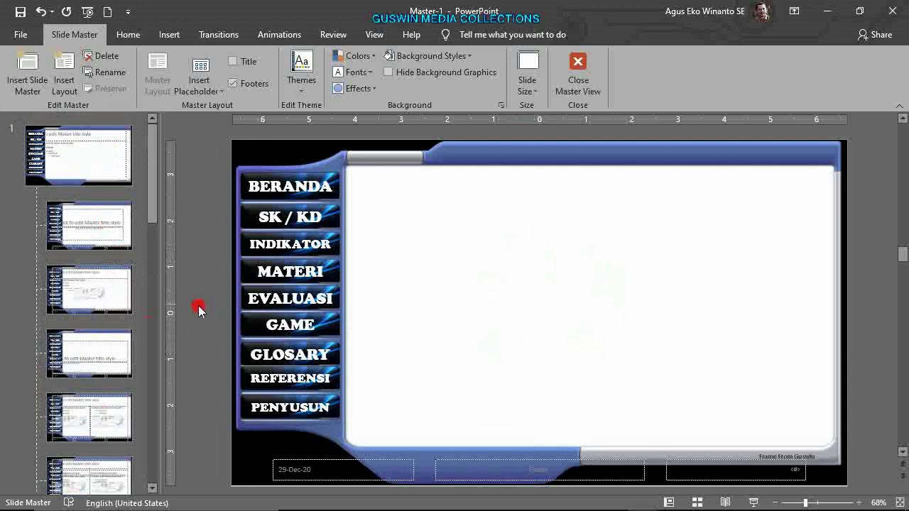
scroll(107, 350, "down", 3)
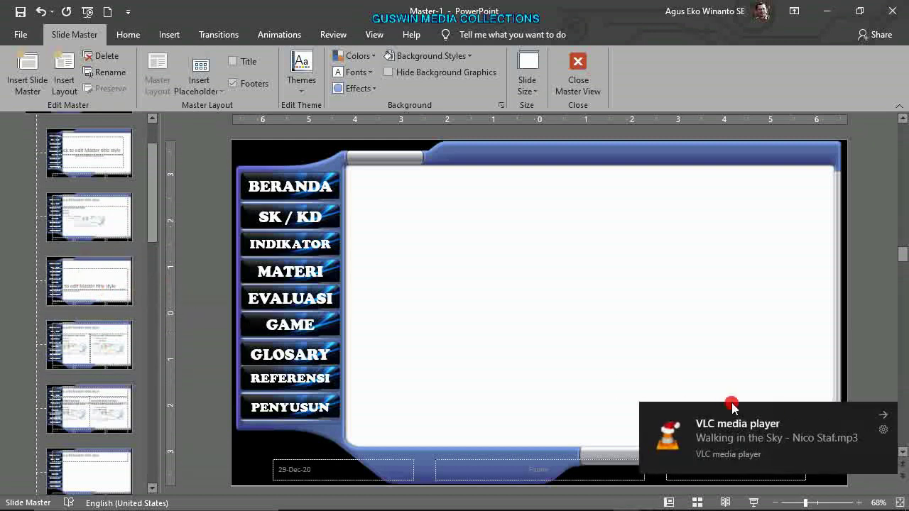
left_click(883, 420)
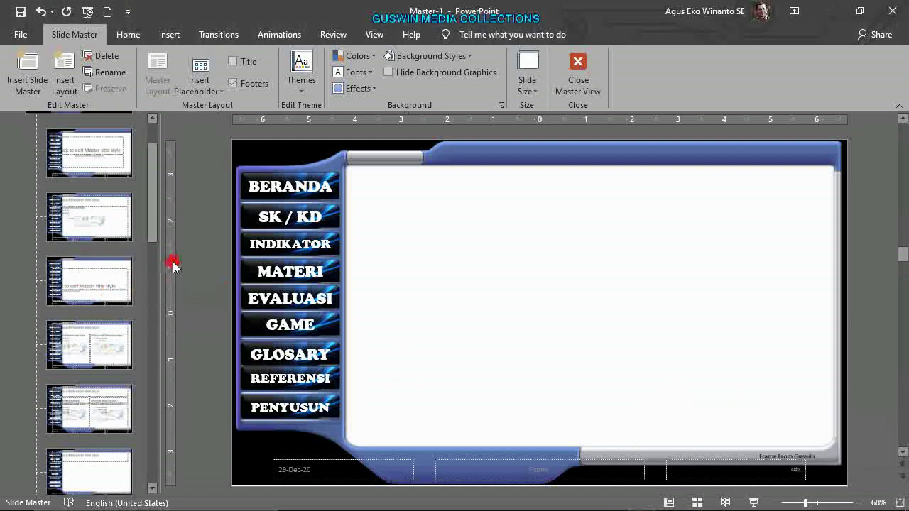
left_click(111, 284)
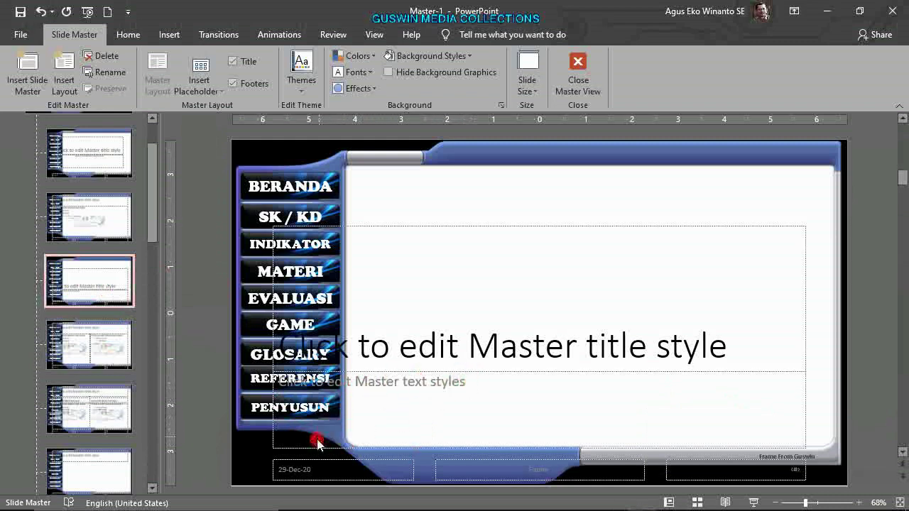
left_click_drag(314, 448, 379, 449)
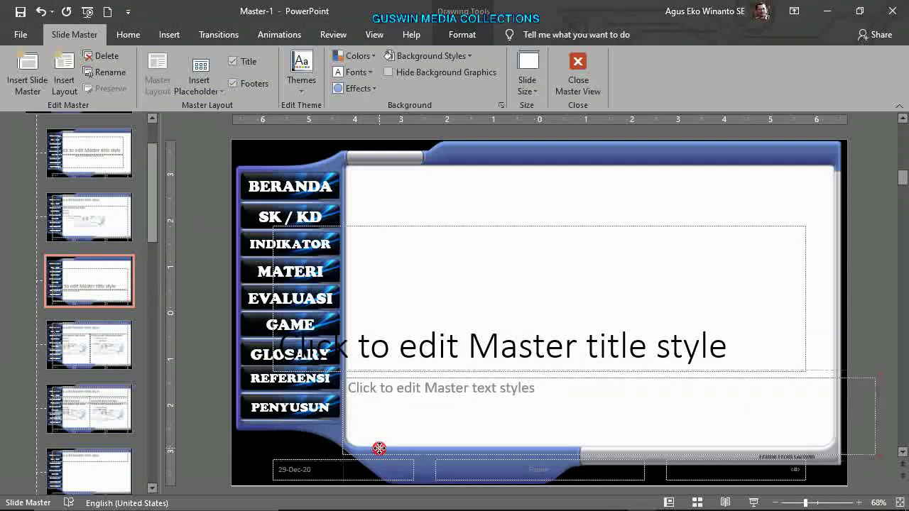
left_click_drag(379, 449, 305, 448)
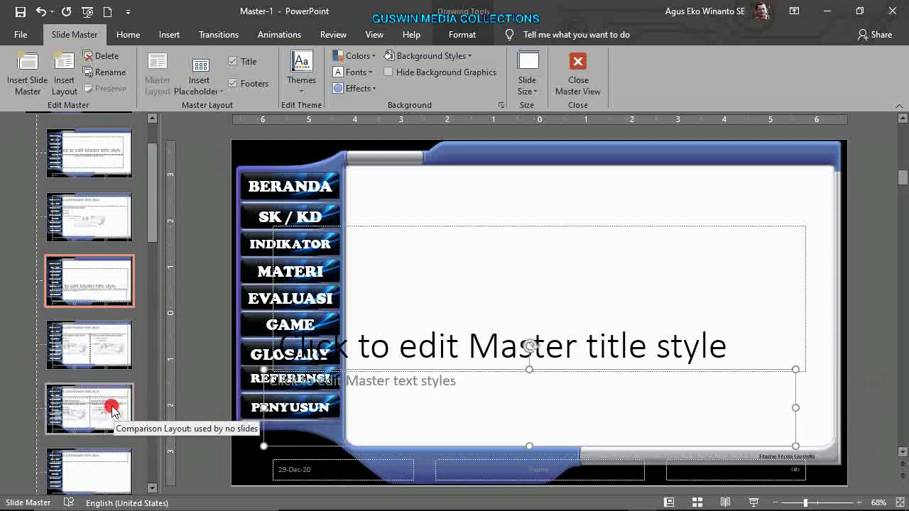
scroll(112, 411, "down", 3)
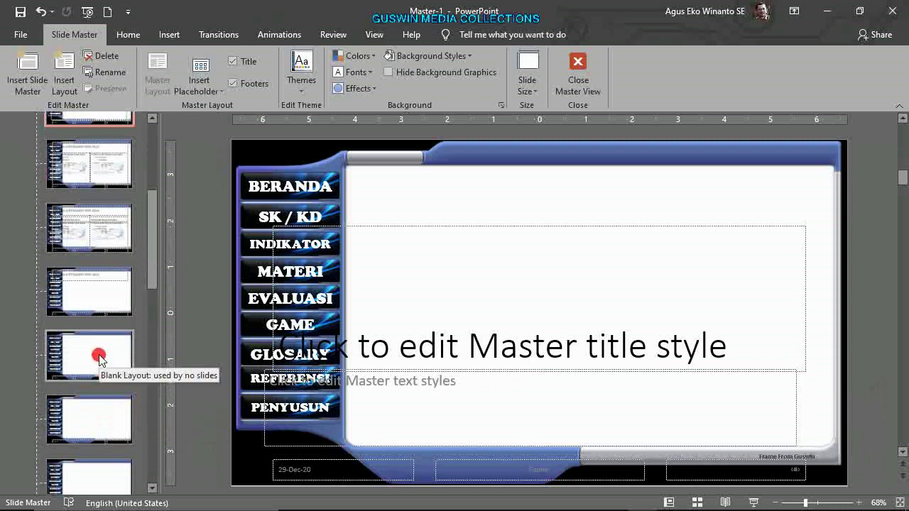
Paste the text placeholder into the empty layout and shrink it to a small mid-slide box
left_click(97, 420)
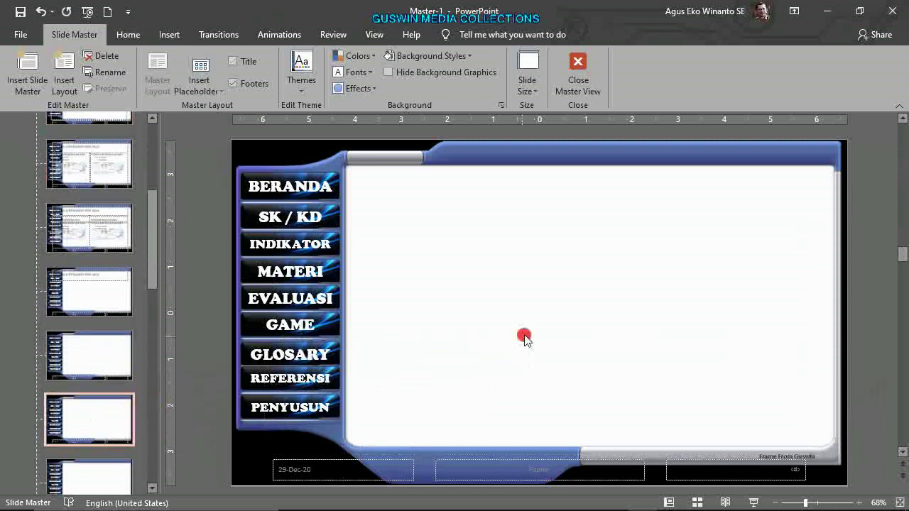
key("ctrl+v")
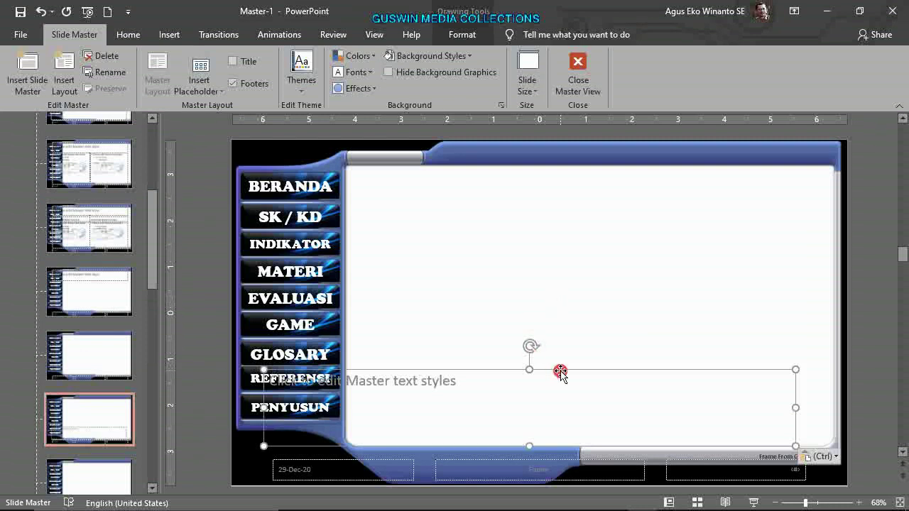
left_click_drag(560, 371, 580, 293)
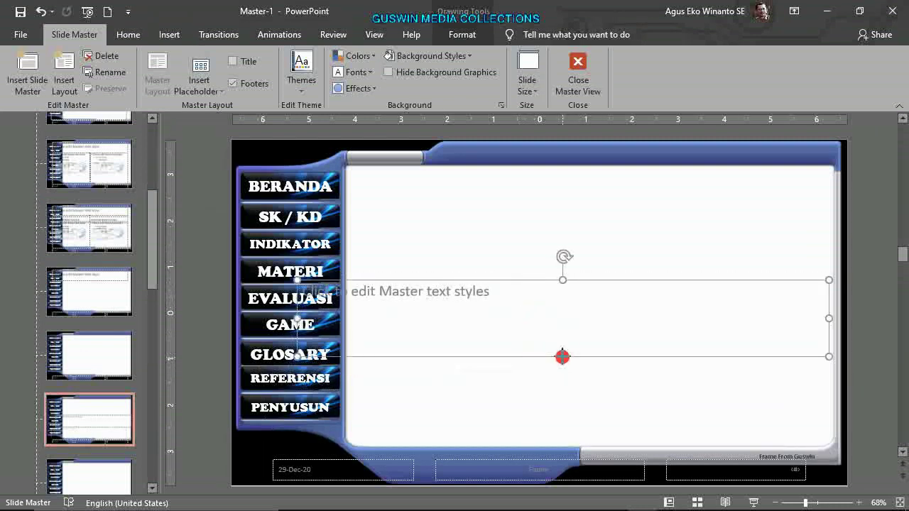
left_click_drag(562, 356, 561, 318)
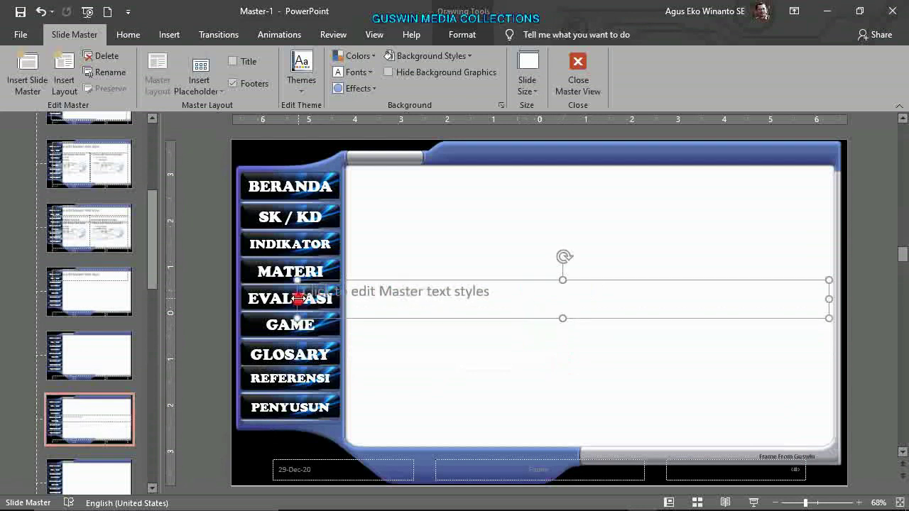
left_click_drag(298, 299, 372, 298)
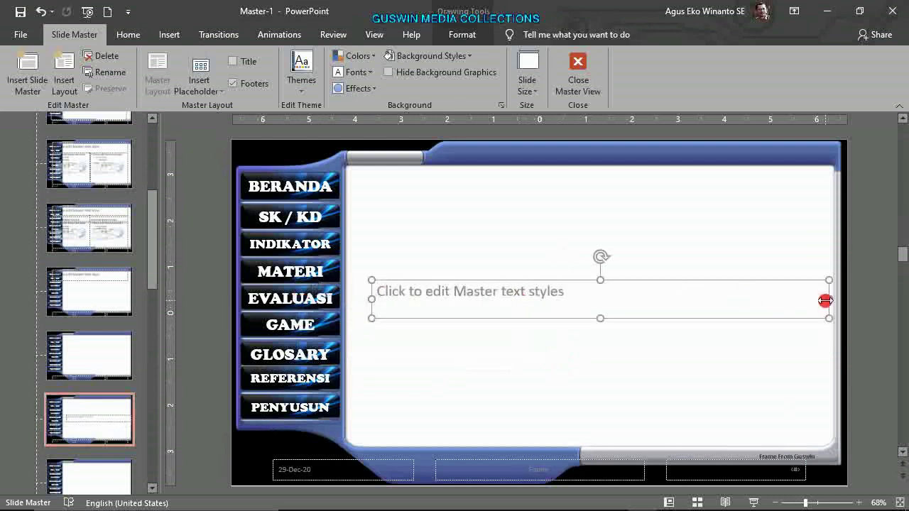
left_click_drag(826, 300, 643, 301)
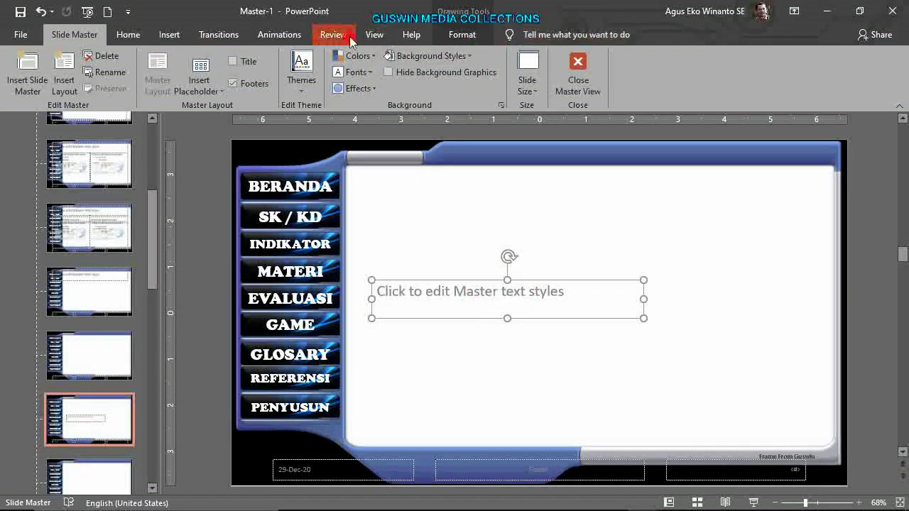
Make the placeholder text black, centred horizontally and vertically
left_click(462, 34)
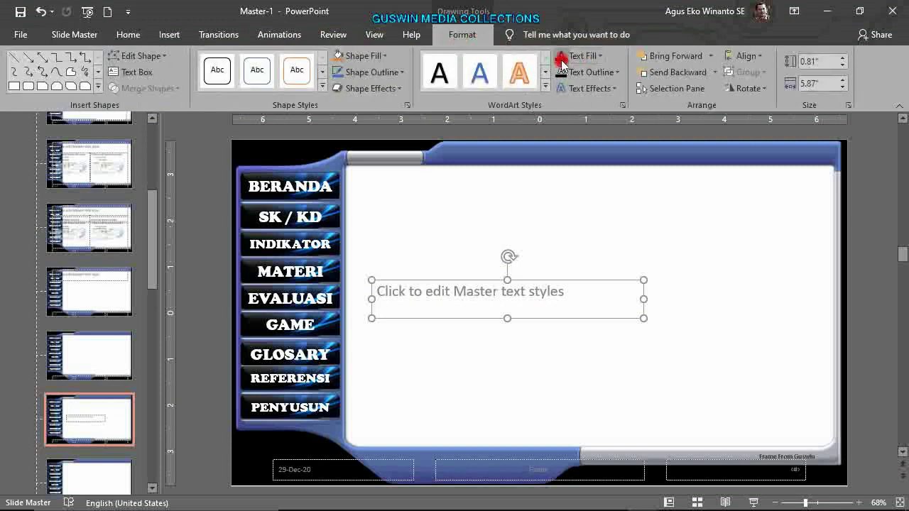
left_click(561, 57)
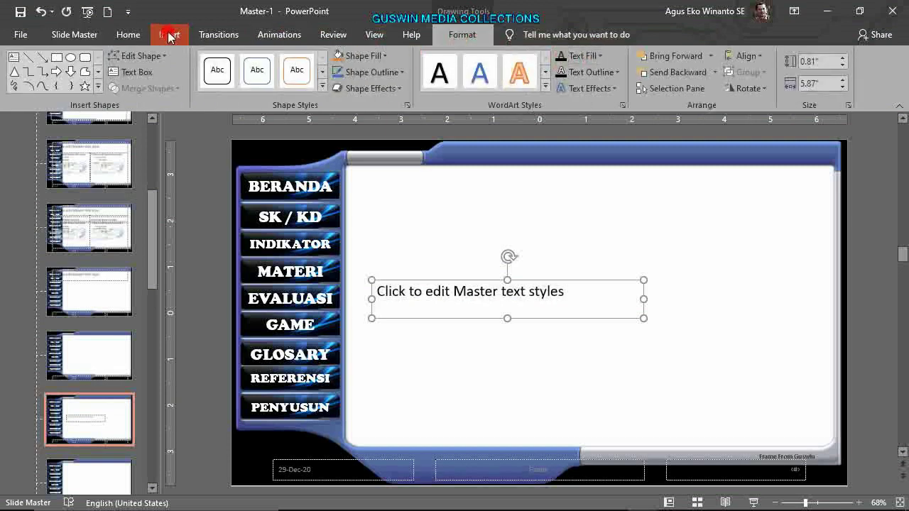
left_click(135, 34)
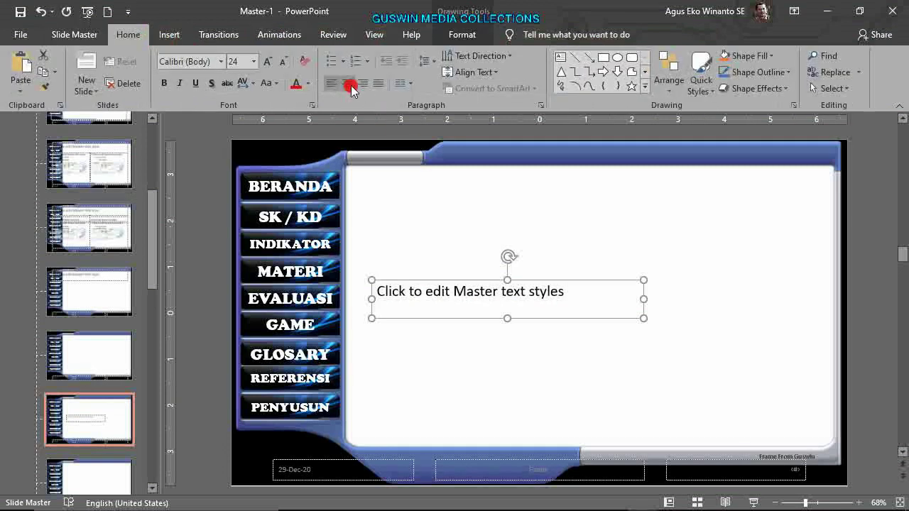
left_click(348, 84)
left_click(473, 72)
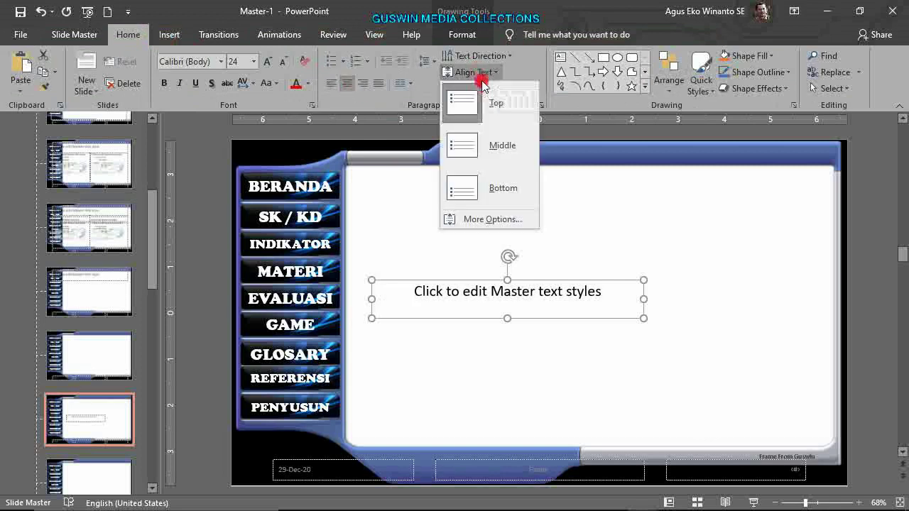
left_click(464, 147)
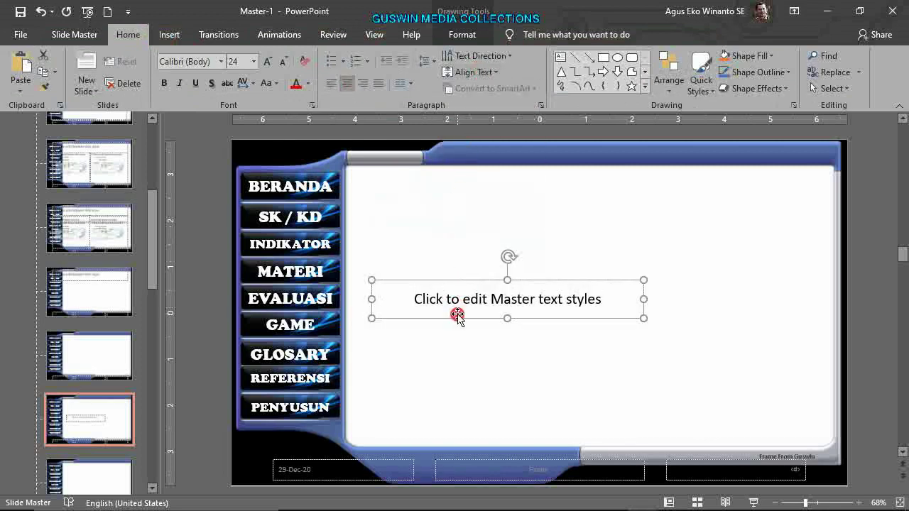
Set the placeholder font to Cooper Black and select its sentence for replacement
left_click(222, 62)
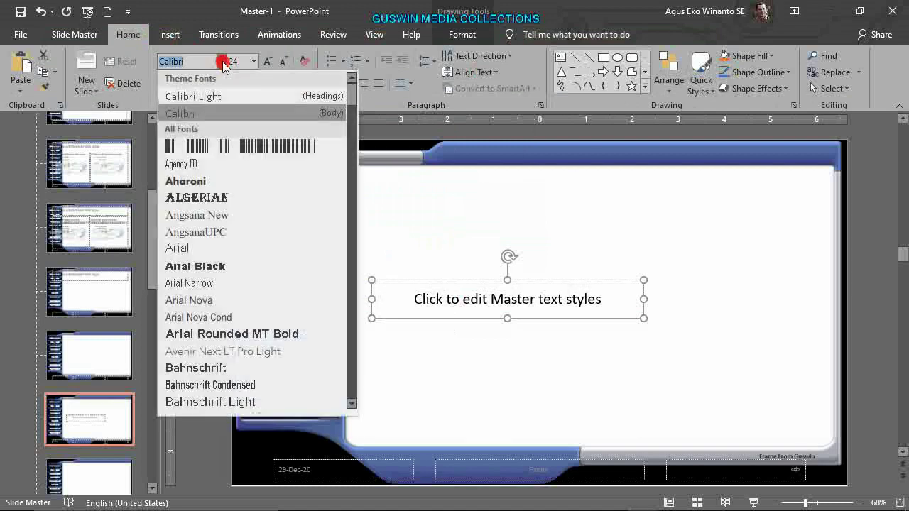
scroll(220, 270, "down", 5)
scroll(220, 270, "down", 5)
scroll(220, 270, "down", 5)
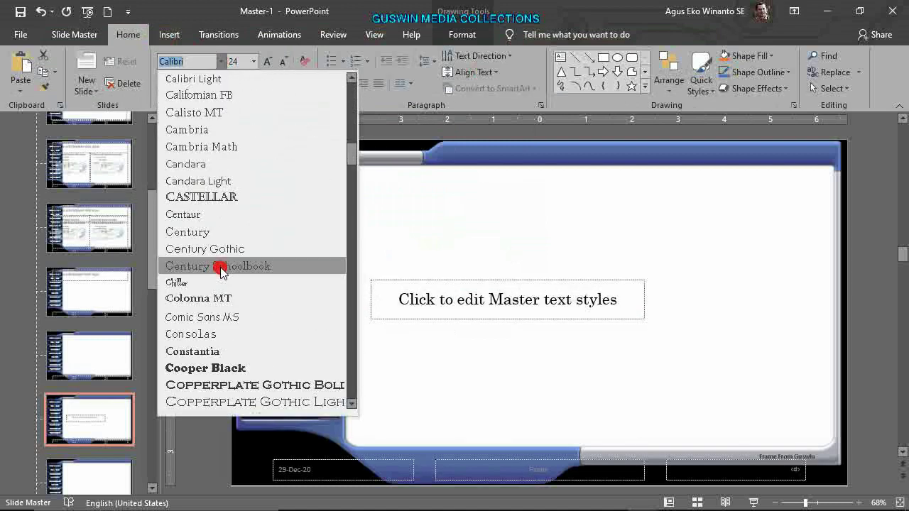
scroll(220, 270, "down", 3)
left_click(215, 214)
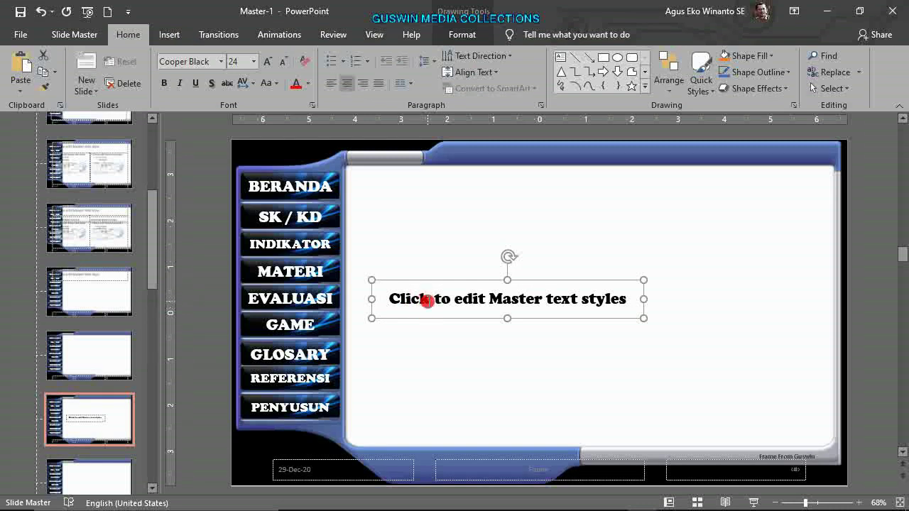
left_click(420, 298)
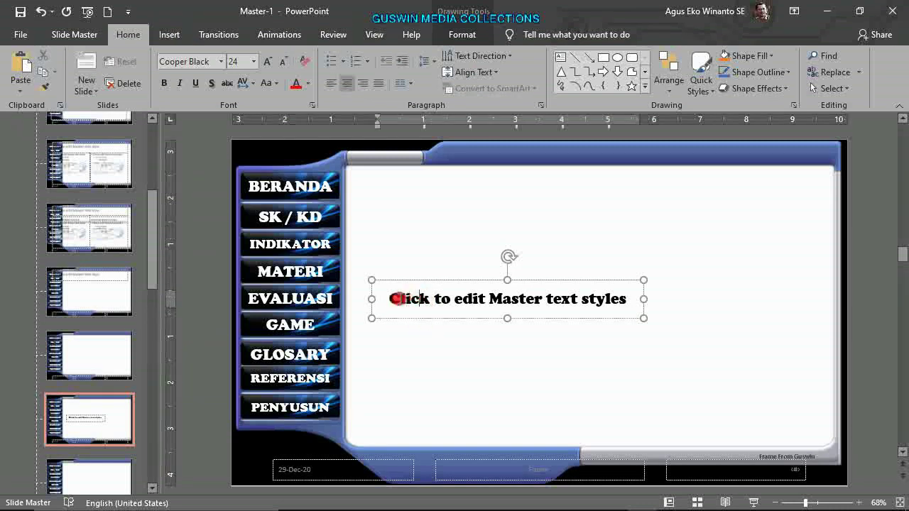
left_click_drag(392, 299, 632, 282)
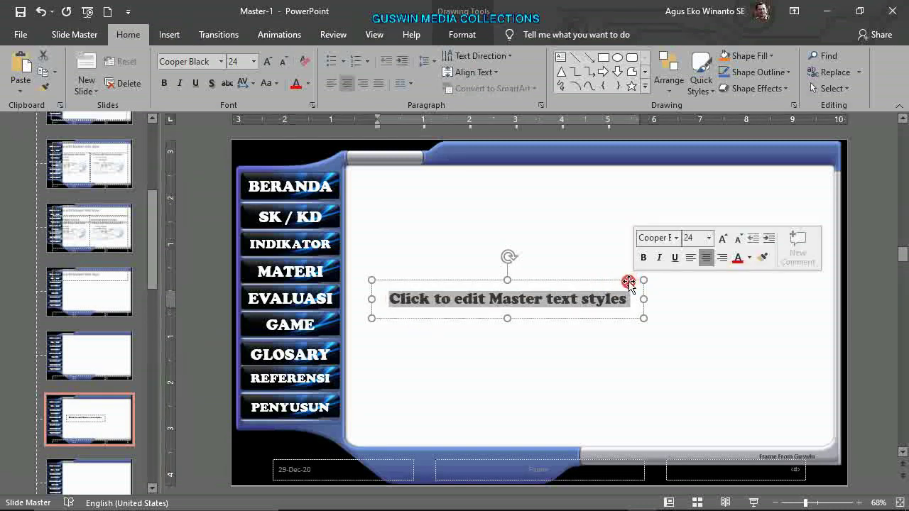
Type TULIS NAMA SEKOLAH and narrow the box so it wraps onto two centred lines
type("TU")
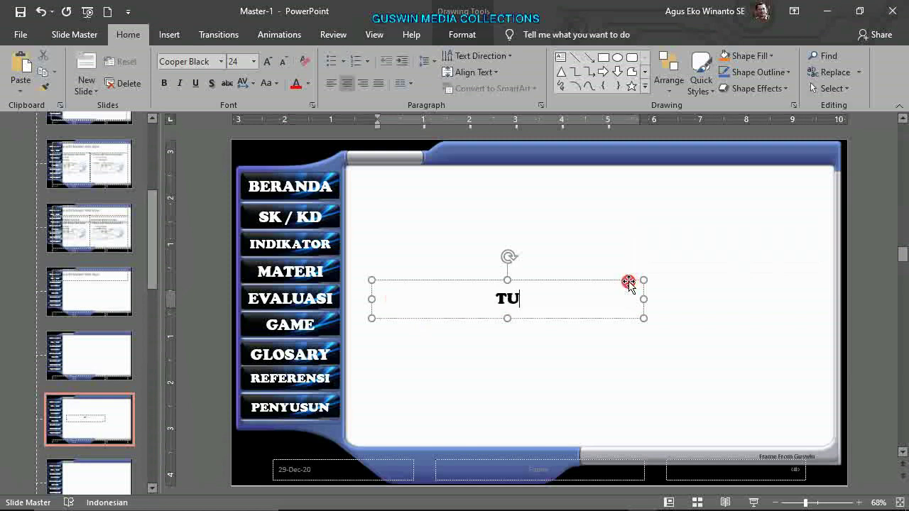
type("LIS NAMA")
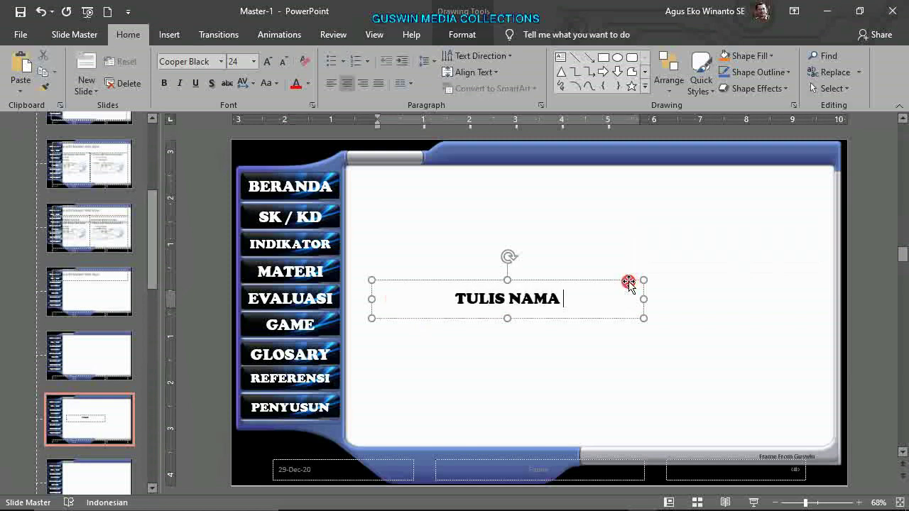
type(" SEKOLAH")
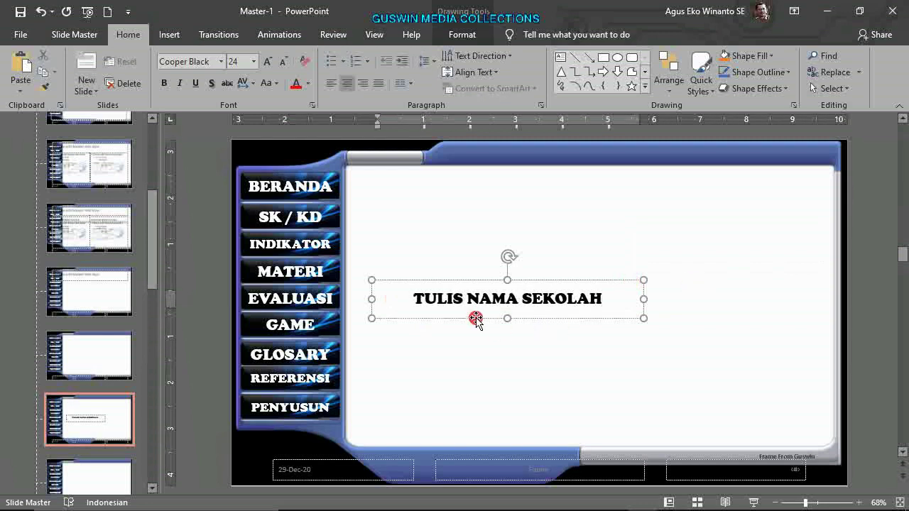
left_click_drag(549, 321, 611, 325)
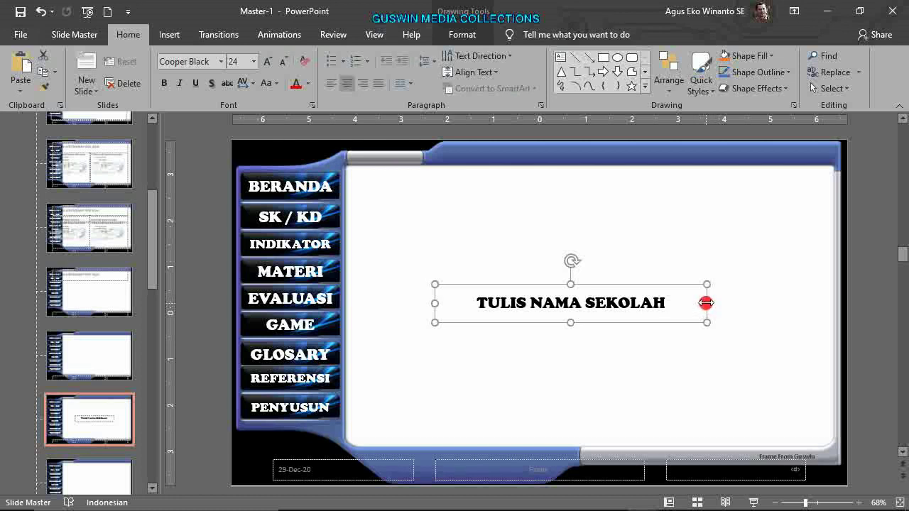
mouse_move(707, 303)
left_mouse_down()
mouse_move(564, 303)
mouse_move(641, 317)
mouse_move(565, 322)
mouse_move(574, 319)
left_mouse_up()
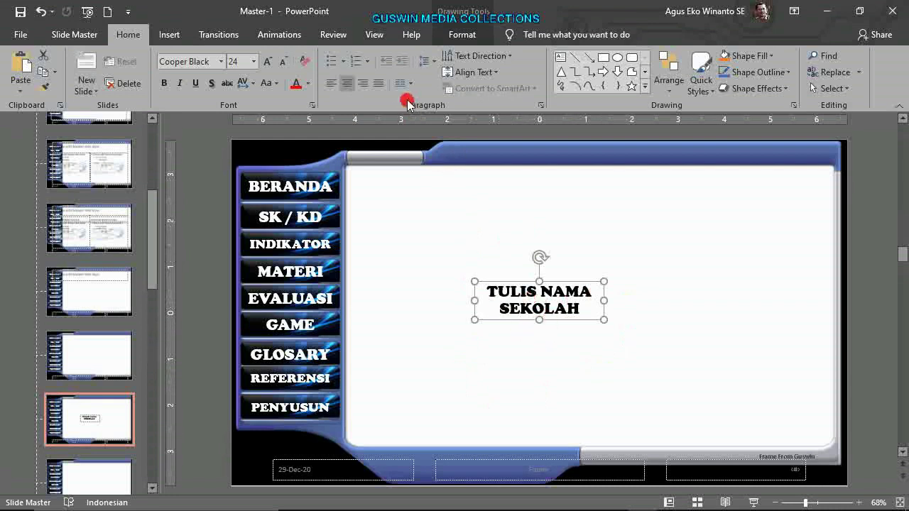
left_click(377, 37)
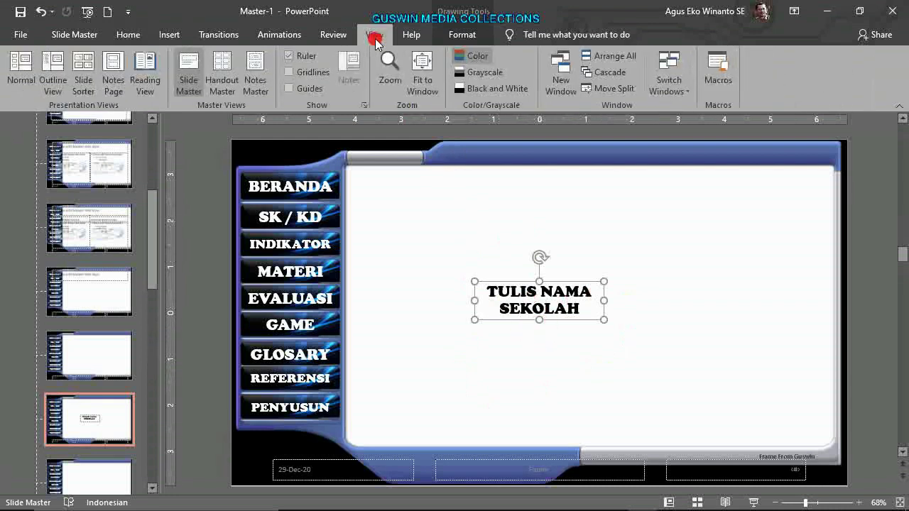
Turn on gridlines and resize the school-name box taller and slightly wider
left_click(316, 80)
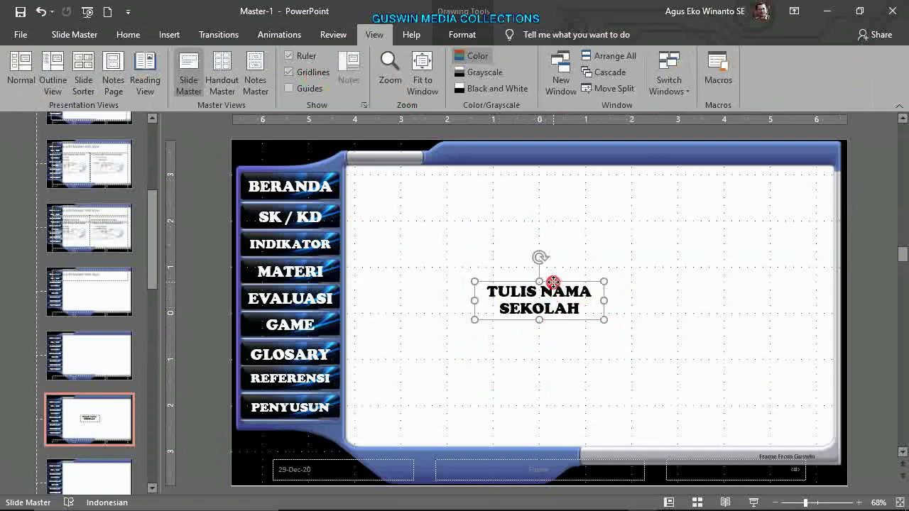
left_click_drag(553, 283, 571, 222)
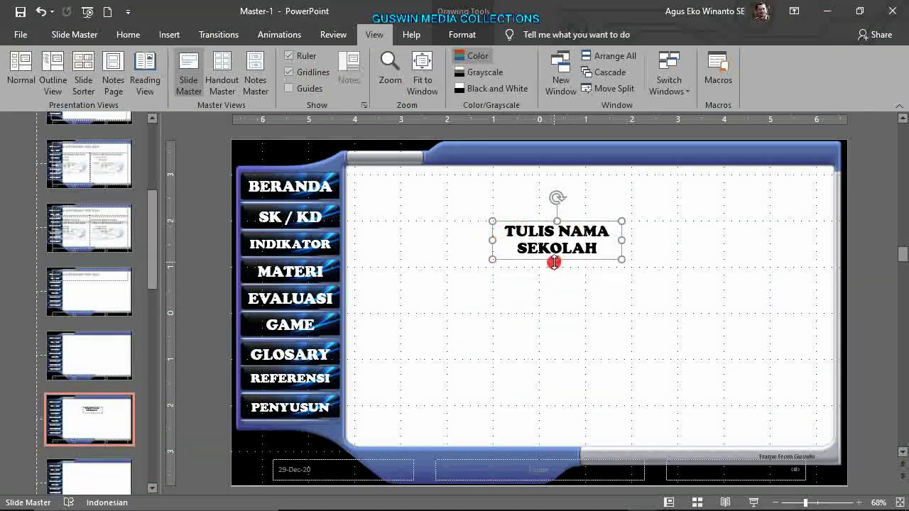
left_click_drag(556, 261, 553, 358)
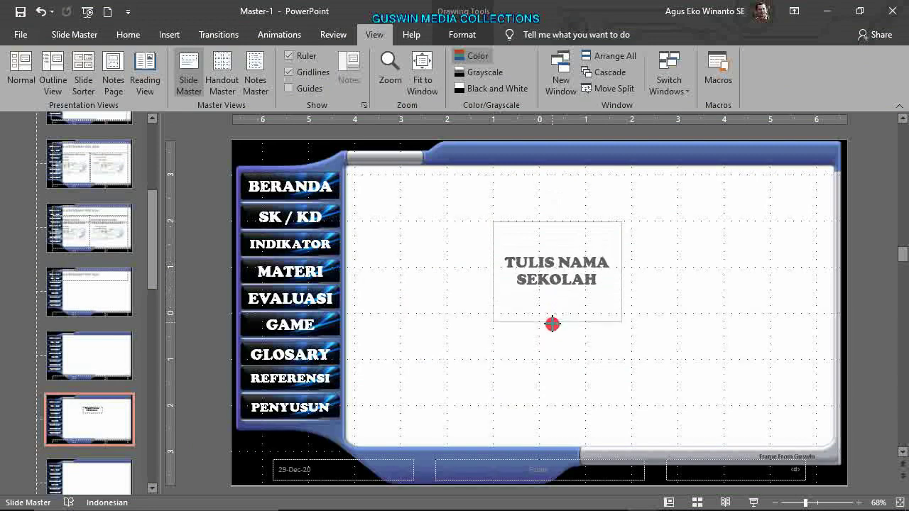
left_click_drag(553, 358, 554, 360)
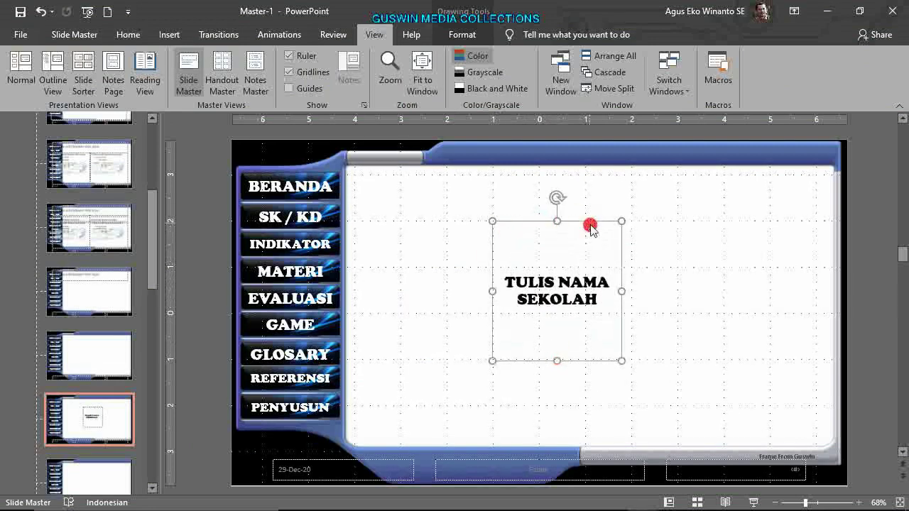
left_click_drag(626, 290, 633, 291)
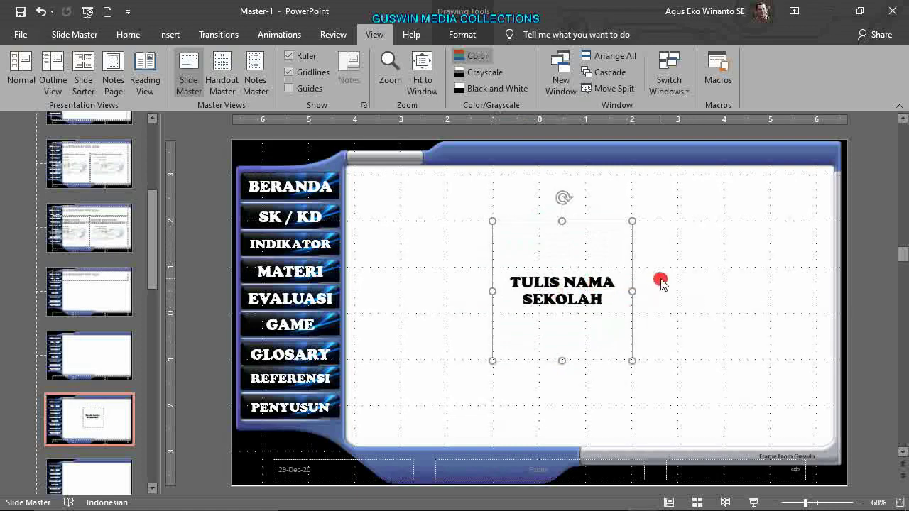
left_click(675, 310)
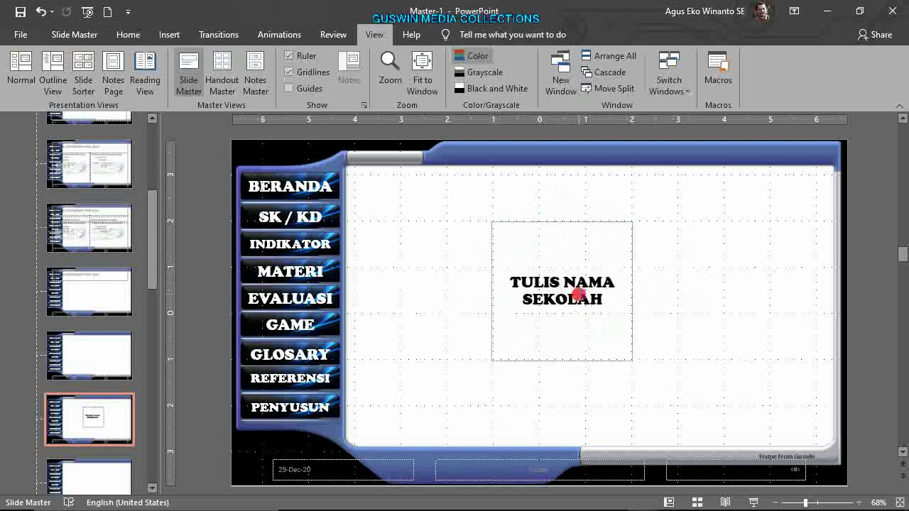
left_click(586, 361)
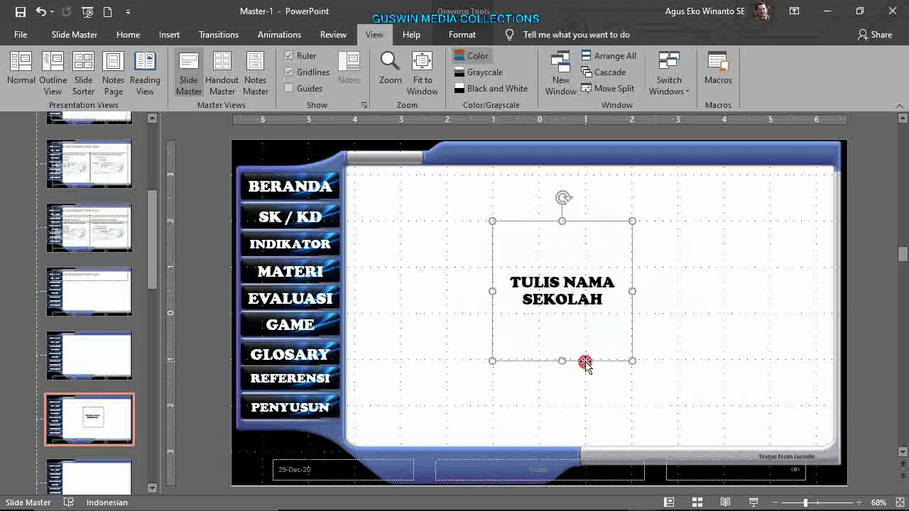
Apply the Arch text transform to the TULIS NAMA SEKOLAH text
left_click(462, 33)
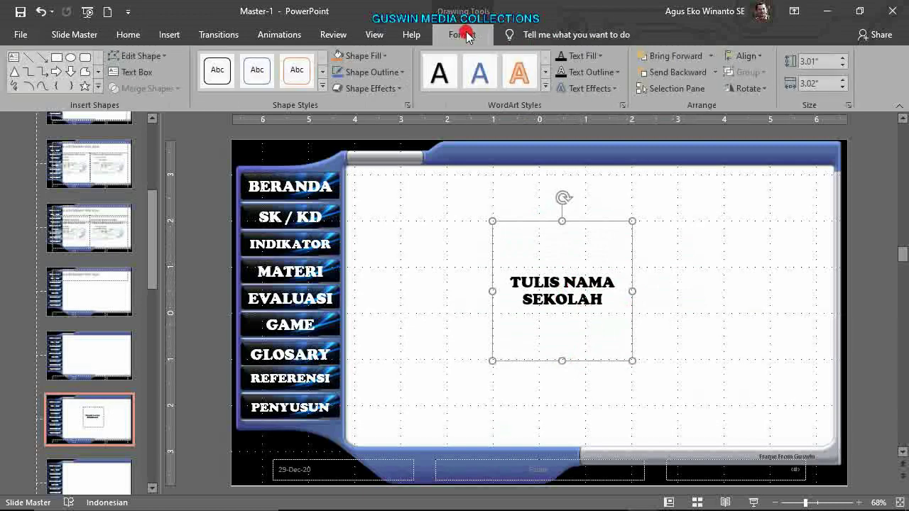
left_click(614, 89)
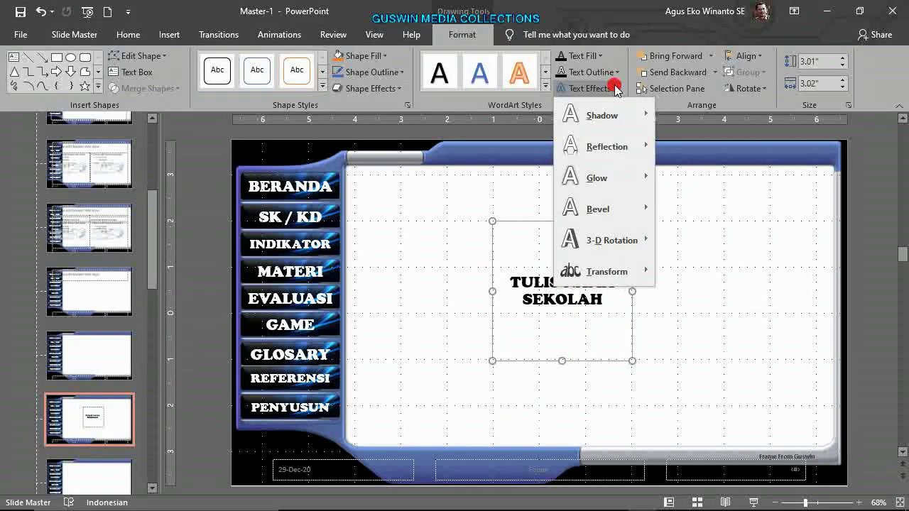
mouse_move(637, 268)
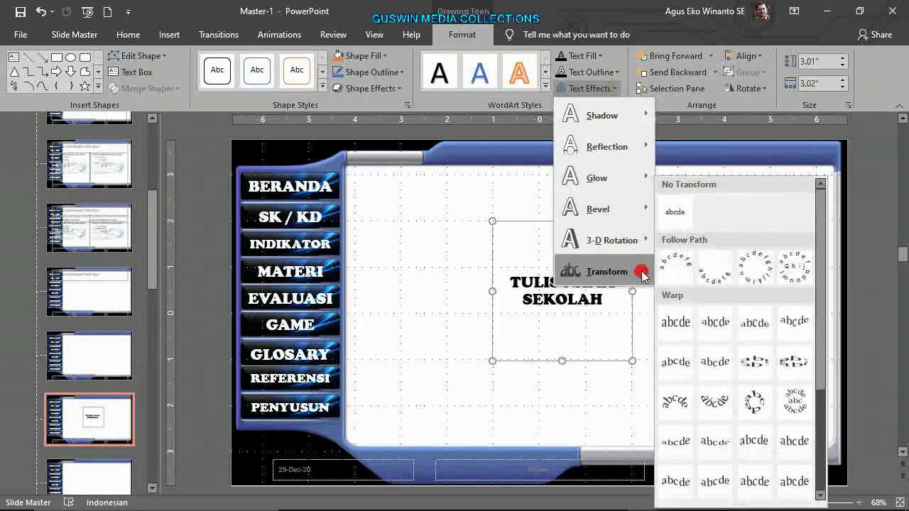
left_click(687, 272)
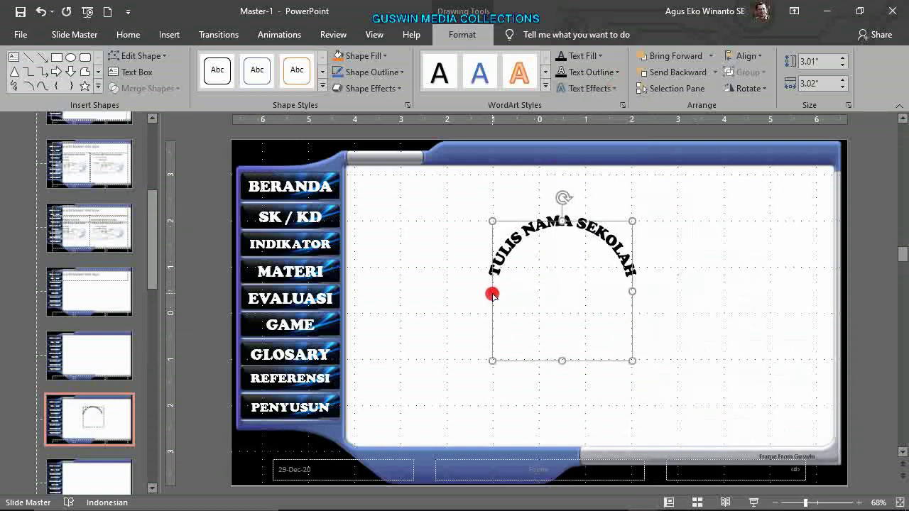
Reshape the arc with its adjustment handle and nudge the arched text box slightly left
left_click_drag(496, 313, 506, 336)
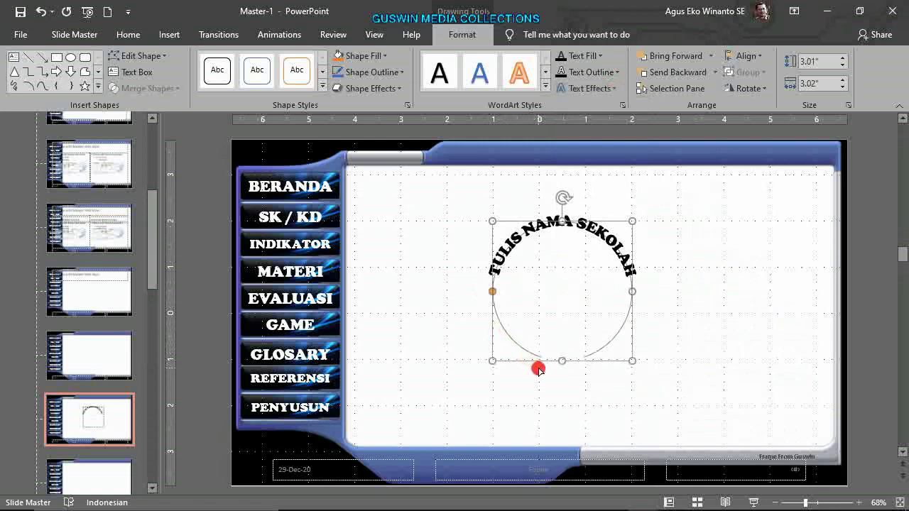
left_click_drag(538, 370, 540, 368)
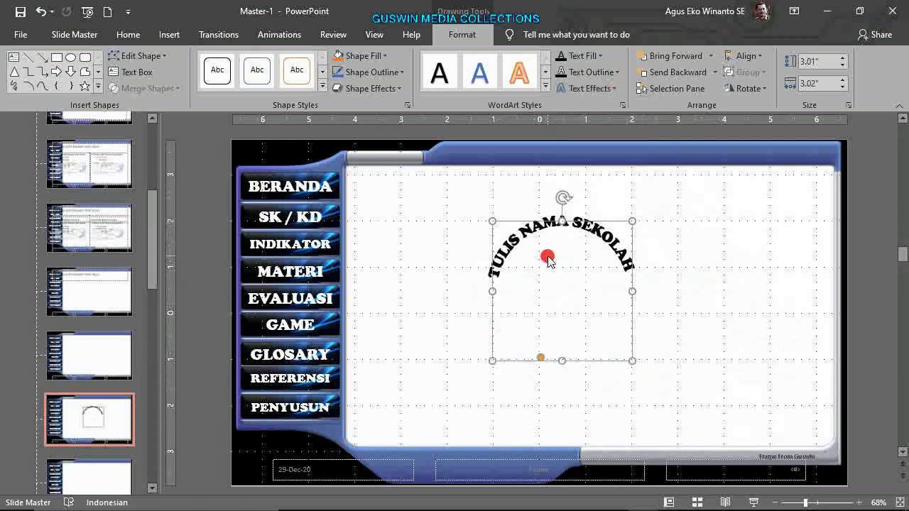
left_click(632, 324)
double_click(631, 321)
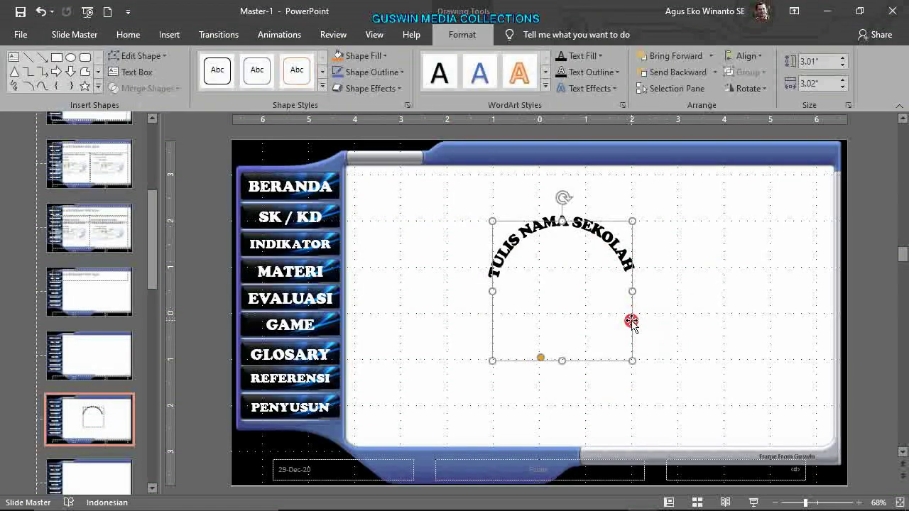
left_click_drag(632, 321, 630, 321)
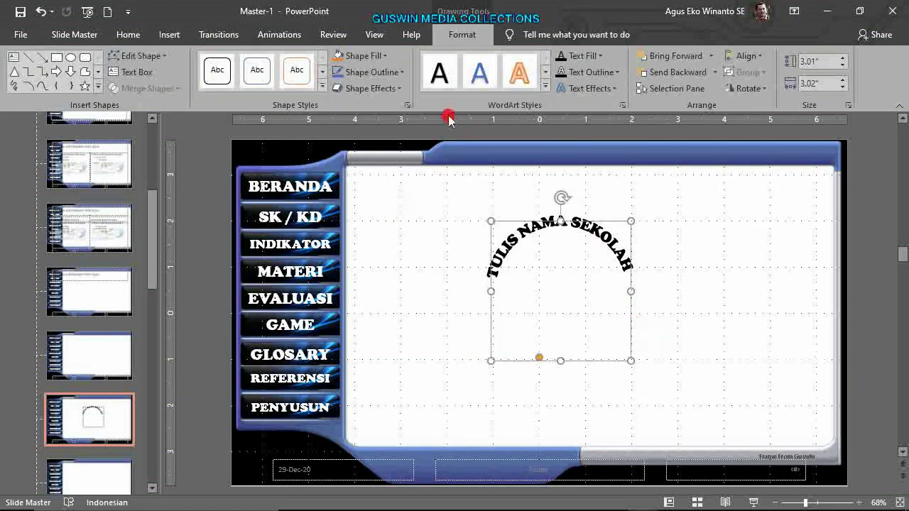
left_click(374, 34)
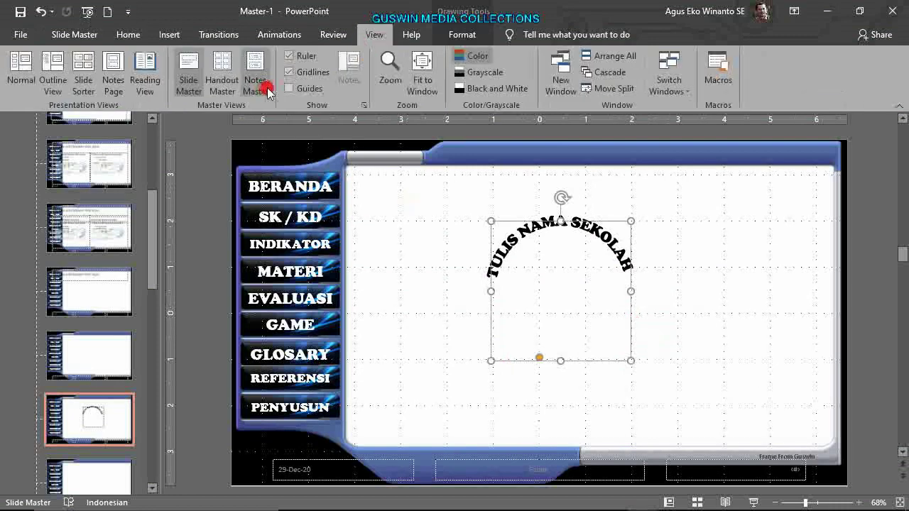
Turn off gridlines, then centre the arched text a little lower and reshape its arc
left_click(306, 74)
left_click_drag(628, 327, 608, 328)
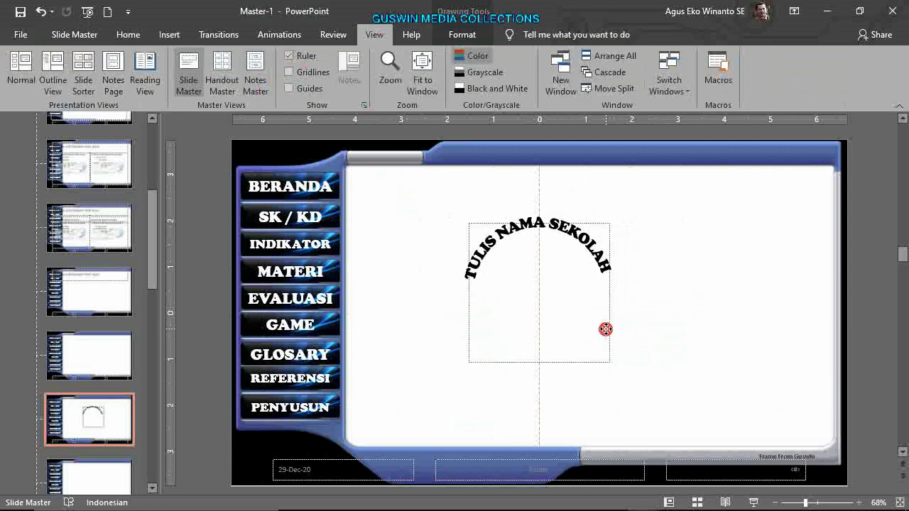
left_click_drag(605, 329, 606, 351)
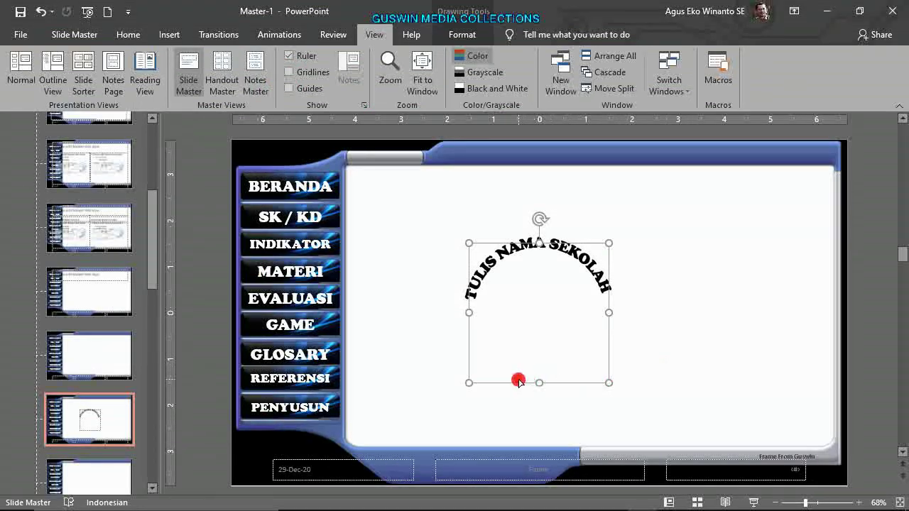
left_click_drag(519, 381, 522, 384)
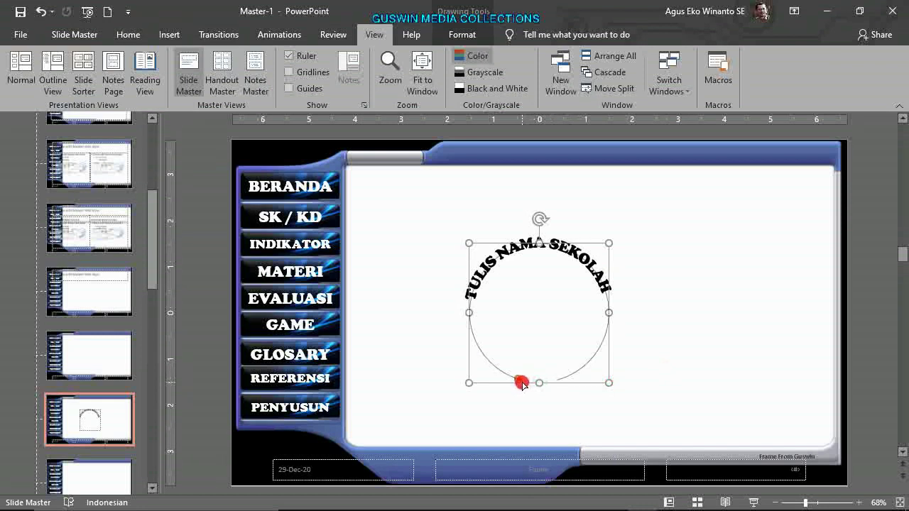
left_click(695, 324)
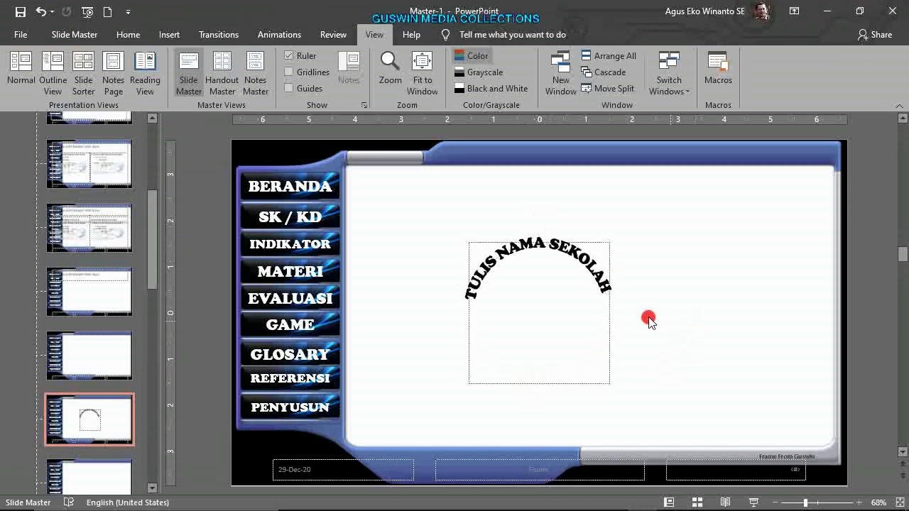
left_click(63, 31)
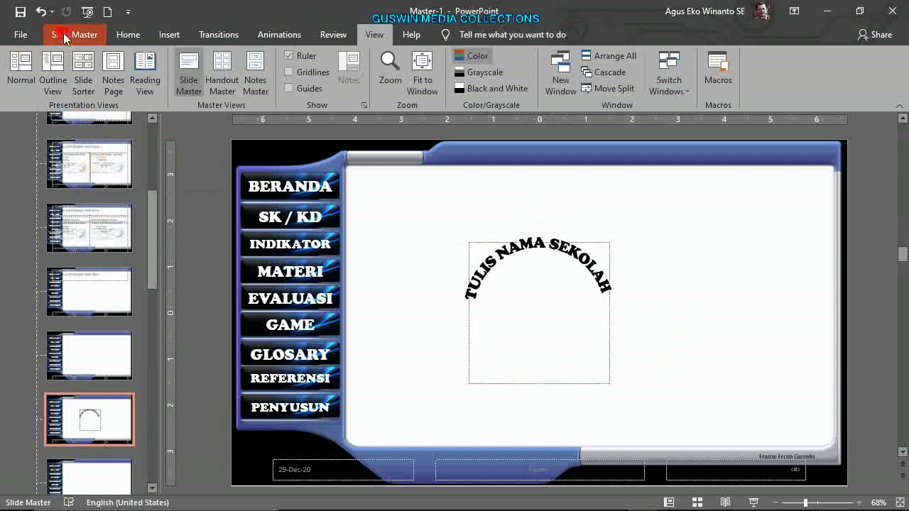
Close Master View and apply the BERANDA layout to slide 1
left_click(601, 84)
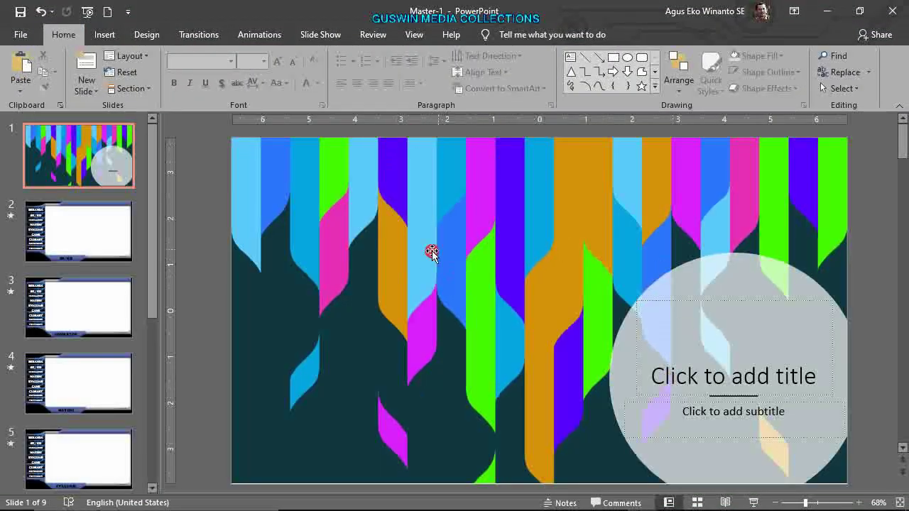
left_click(143, 57)
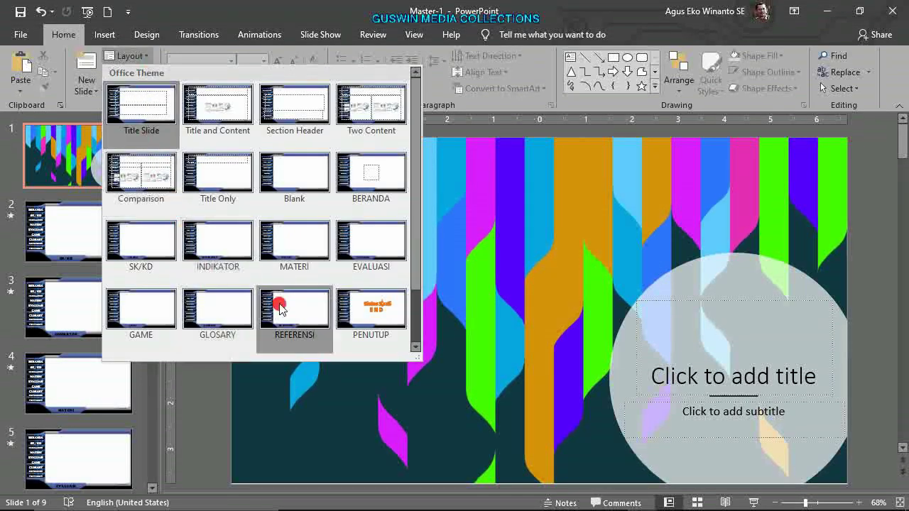
left_click(369, 175)
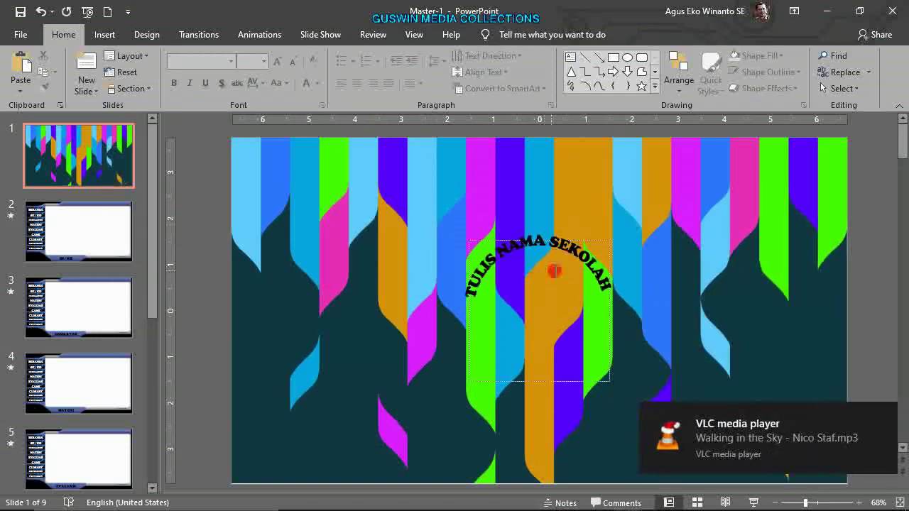
left_click(884, 411)
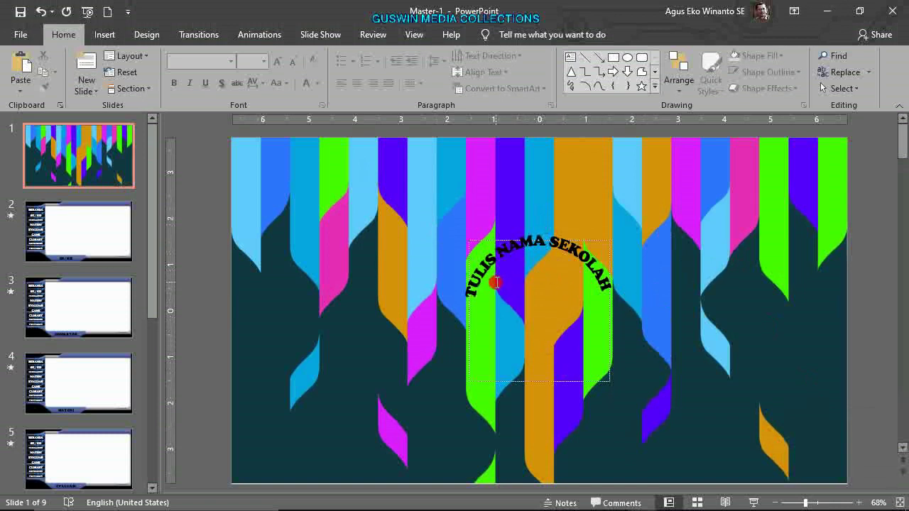
Type 'S MUHAMMADIYAH 2 SURAKARTA' into the arched placeholder and set it to 28 pt
left_click(495, 282)
type("SMA")
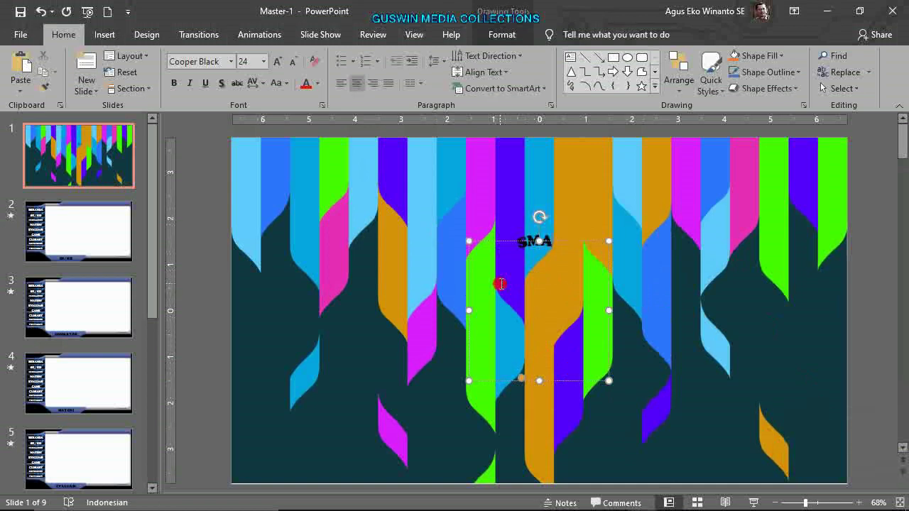
type("S")
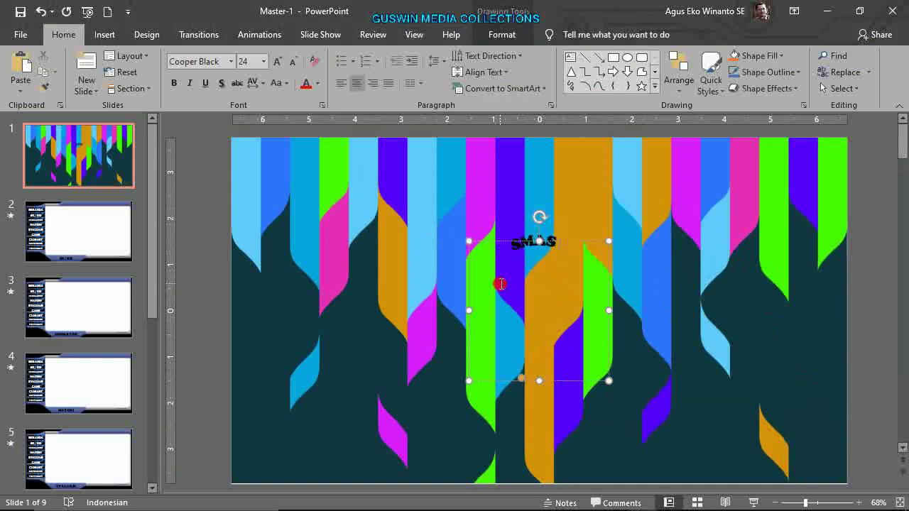
type(" MUHAMMAD")
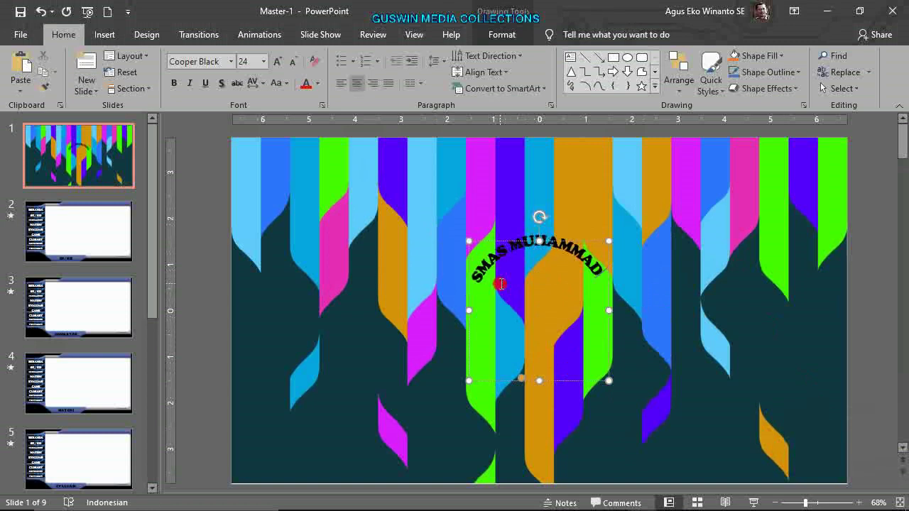
type("IYAH 2")
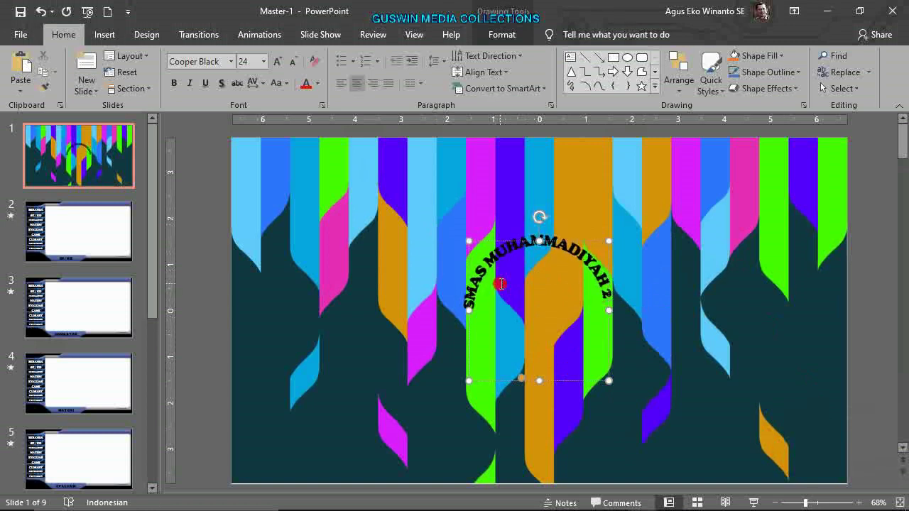
type(" SURAKARTA")
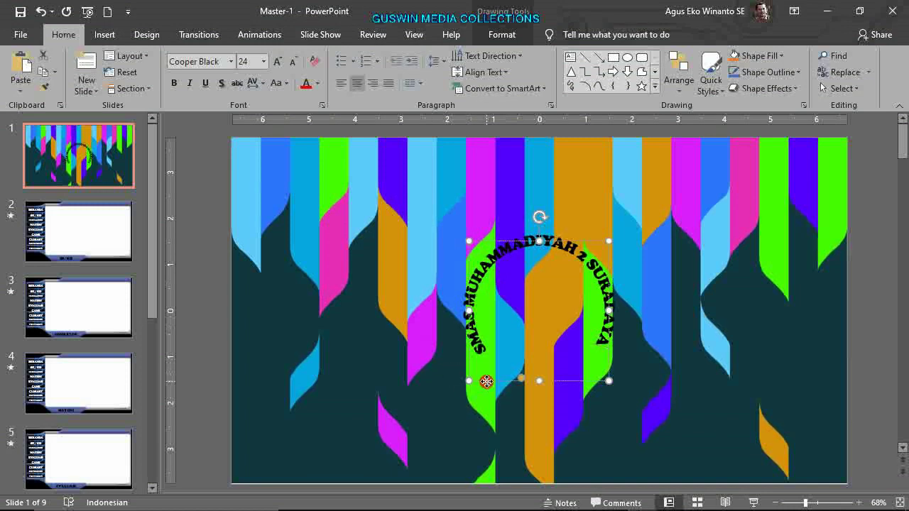
left_click(278, 62)
left_click(277, 62)
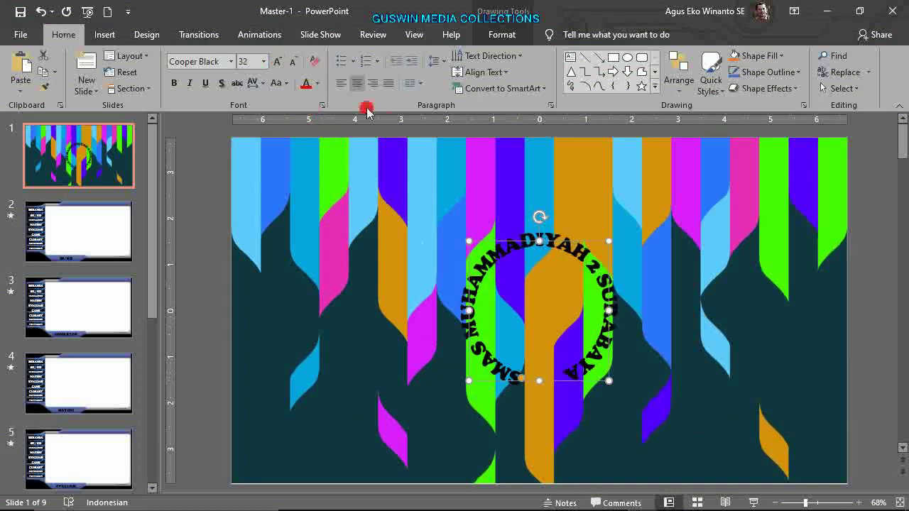
left_click(293, 62)
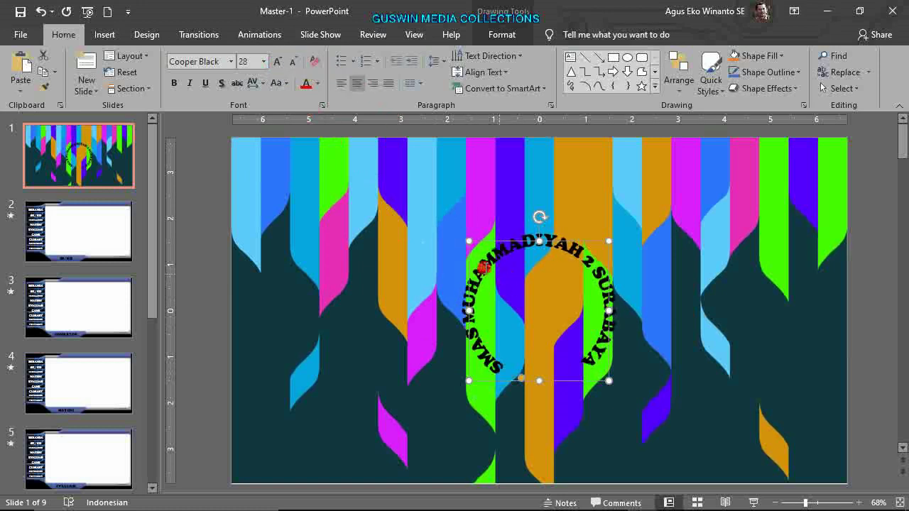
left_click(625, 333)
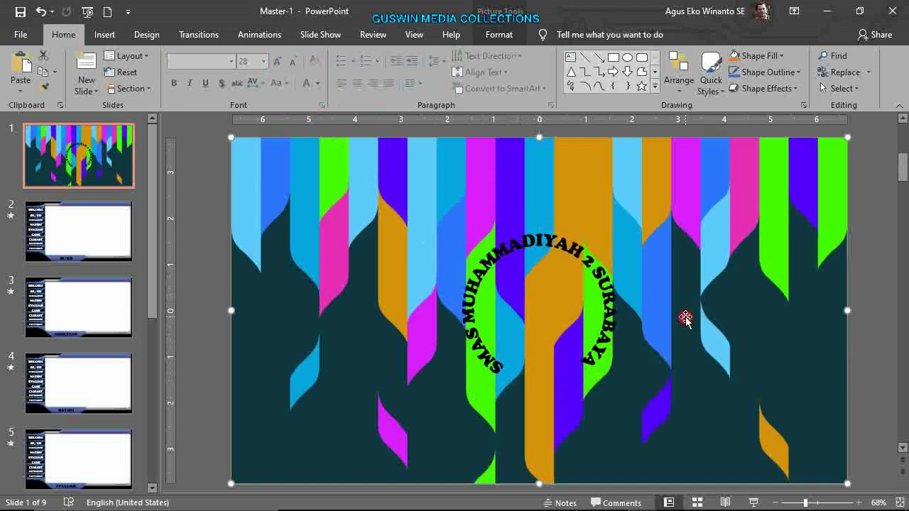
Delete the striped picture and switch the slide background to picture or texture fill
key("Delete")
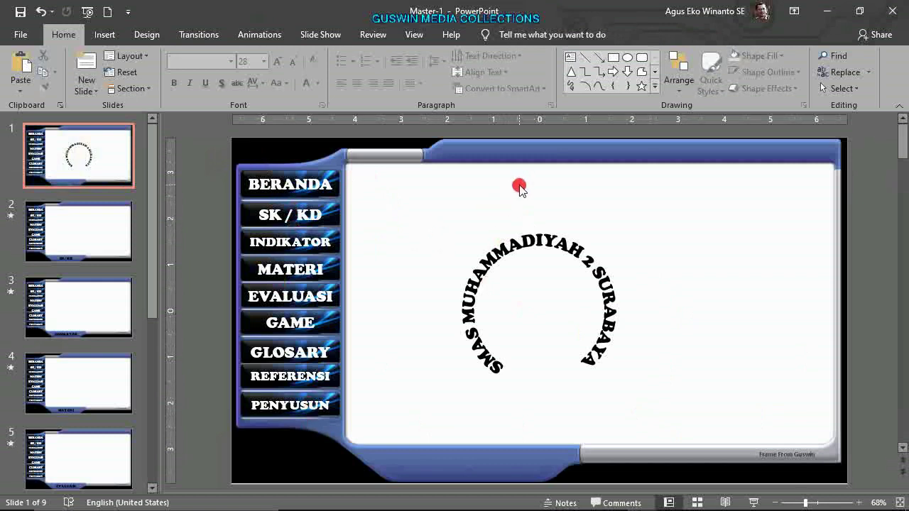
left_click(149, 34)
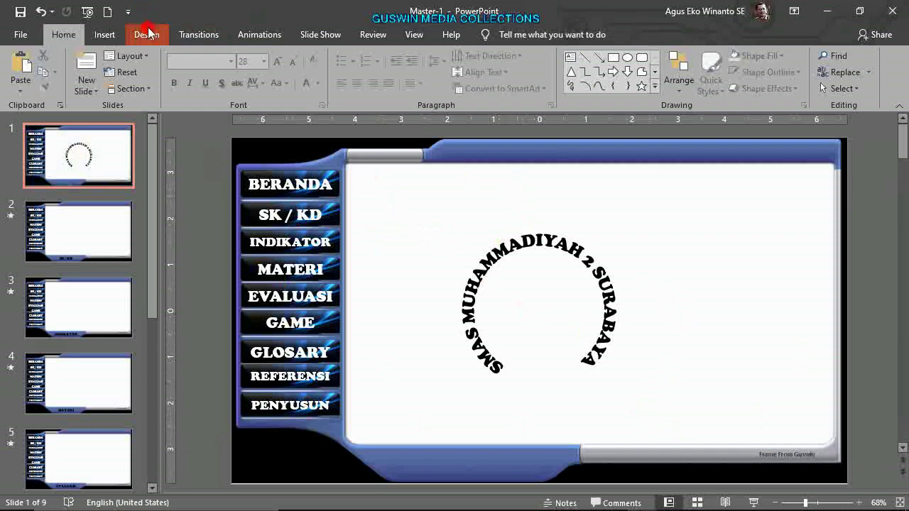
left_click(152, 37)
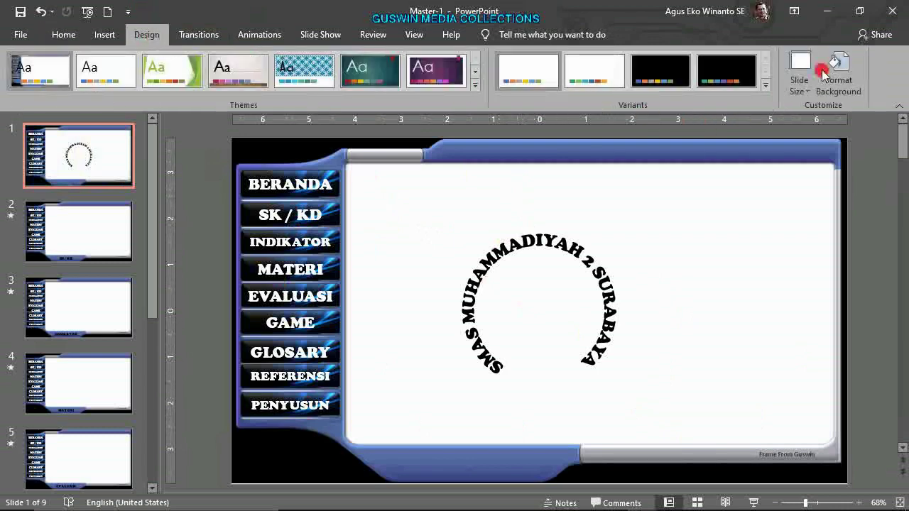
left_click(841, 70)
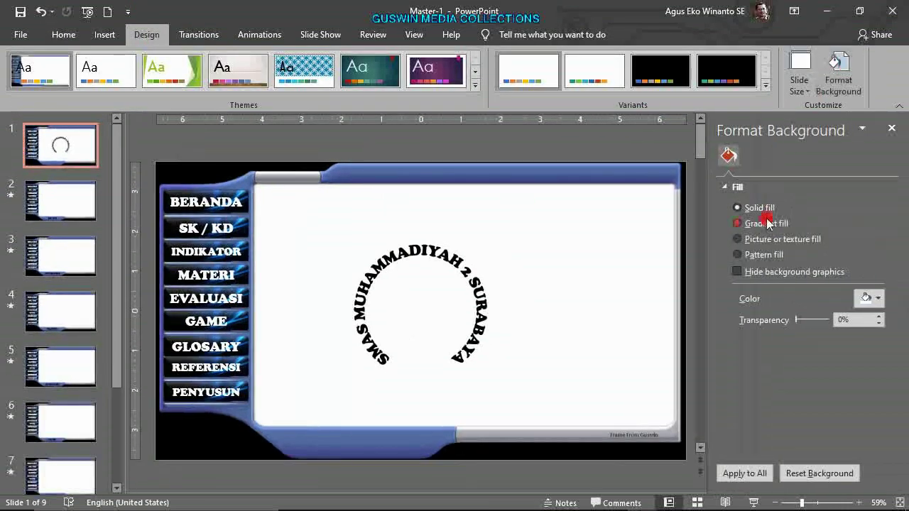
left_click(754, 242)
Insert the blue particle image from D: Inovasi-Ku as the slide background
left_click(756, 318)
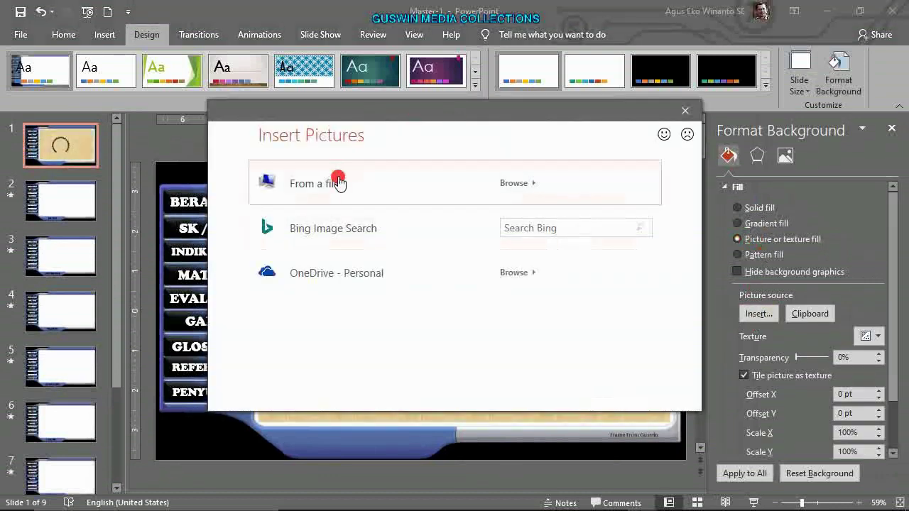
left_click(339, 179)
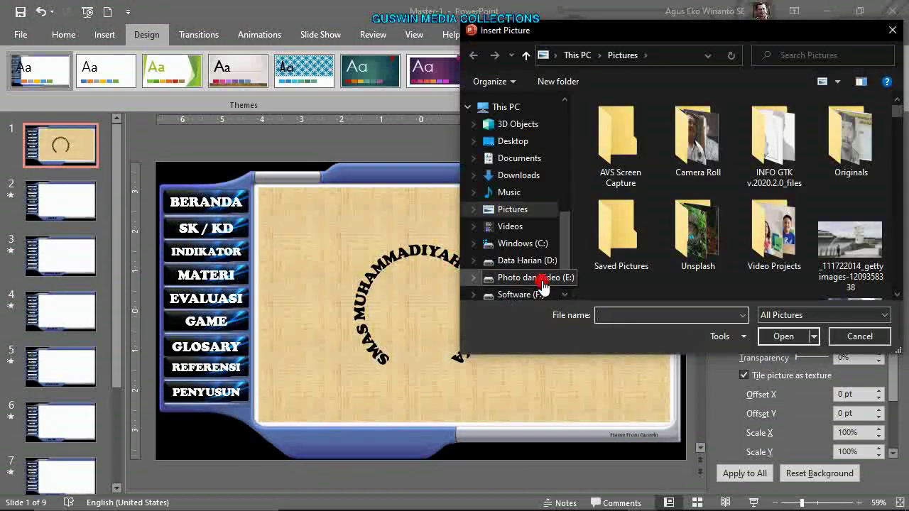
left_click(538, 263)
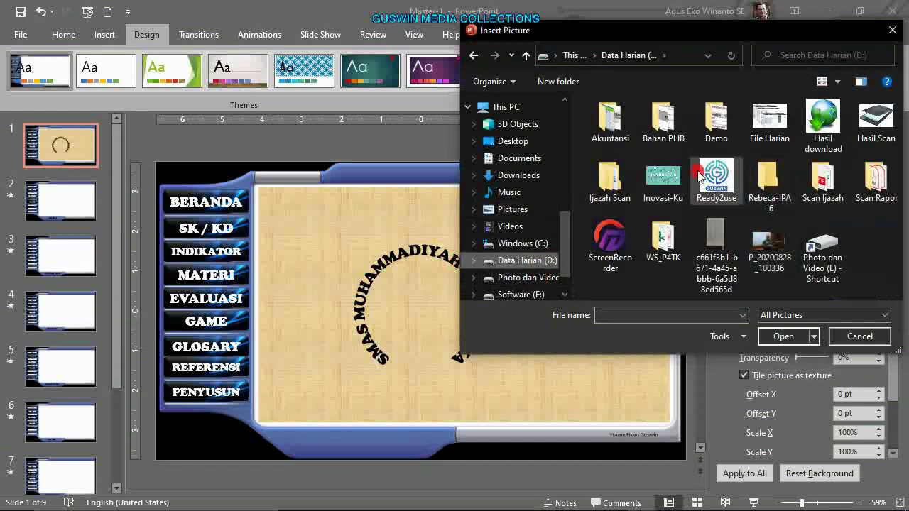
left_click(665, 184)
double_click(665, 184)
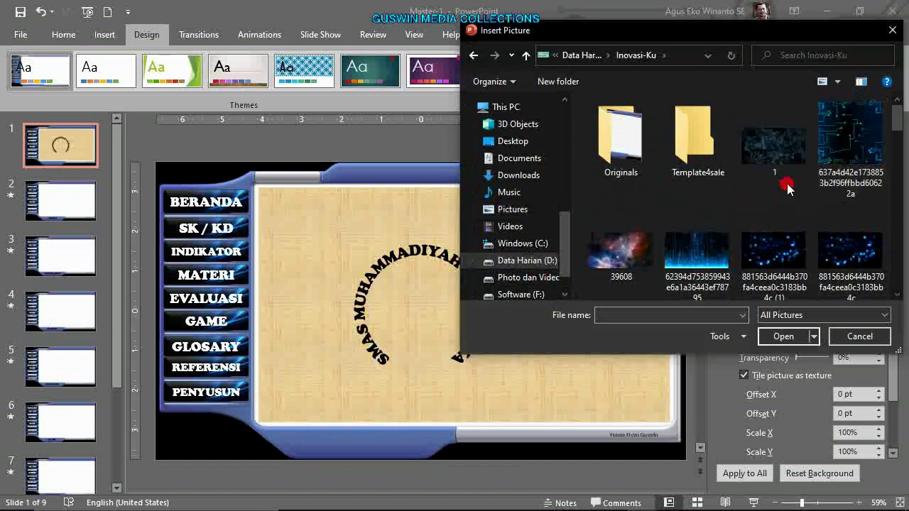
left_click(700, 260)
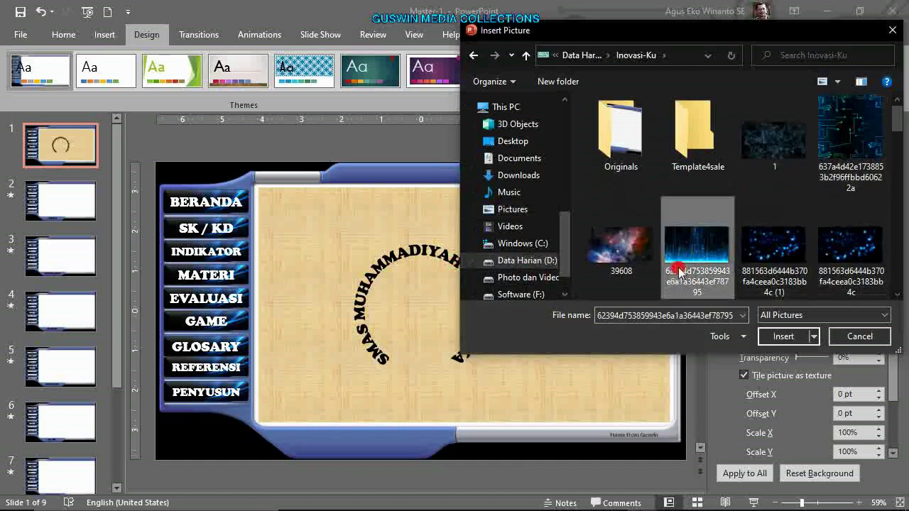
left_click(784, 338)
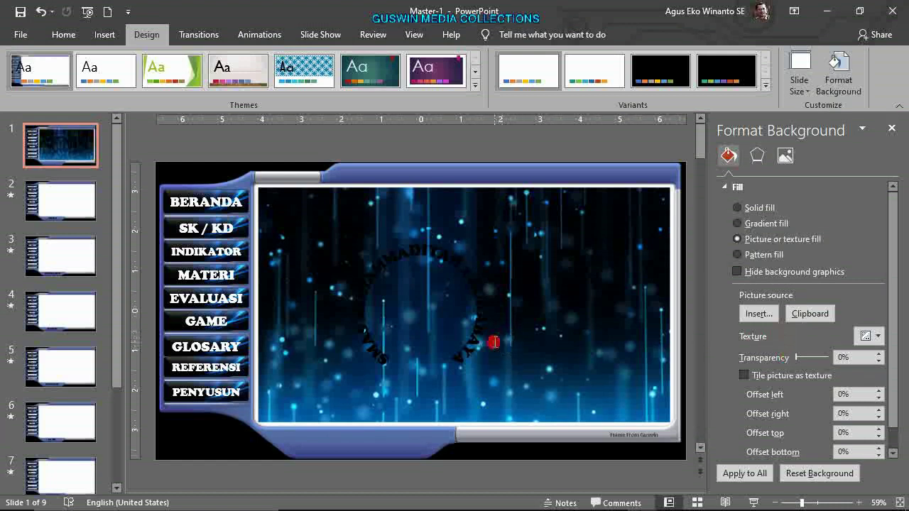
left_click(473, 334)
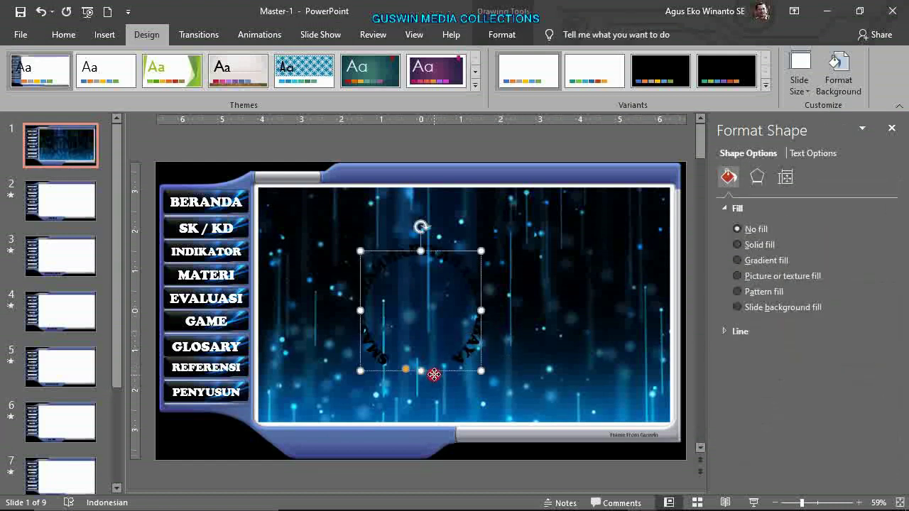
Make the curved school-name text white and close the Format Shape pane
left_click(64, 34)
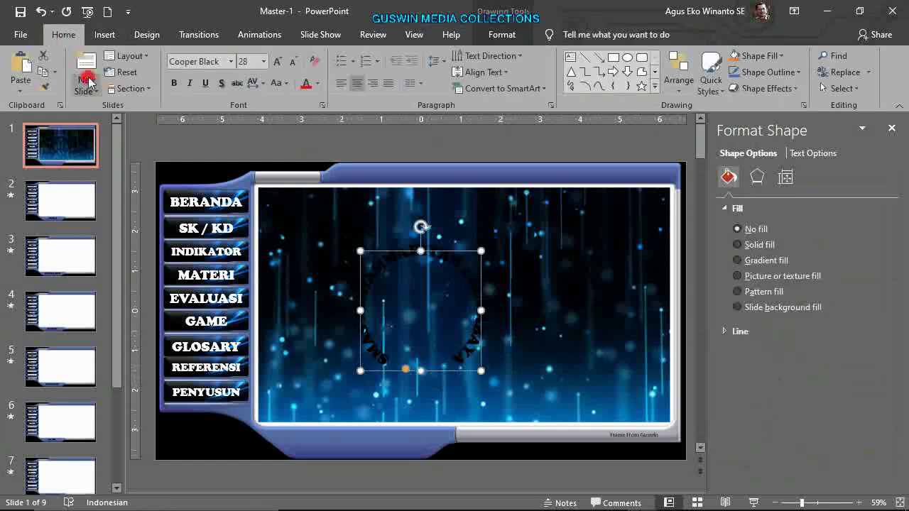
left_click(318, 83)
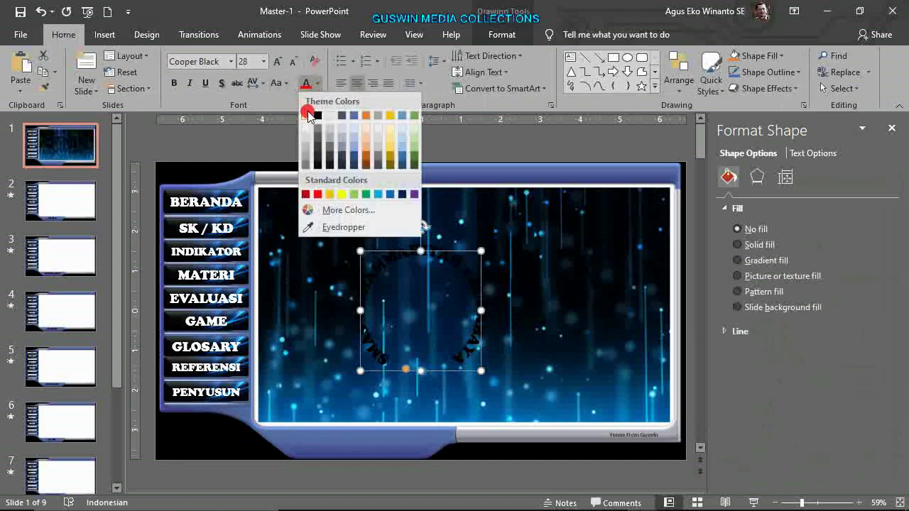
left_click(307, 114)
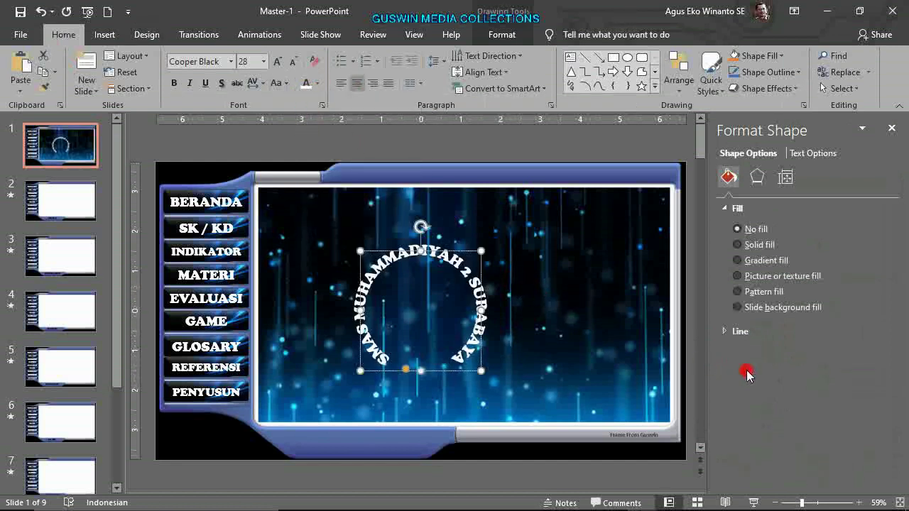
left_click(893, 129)
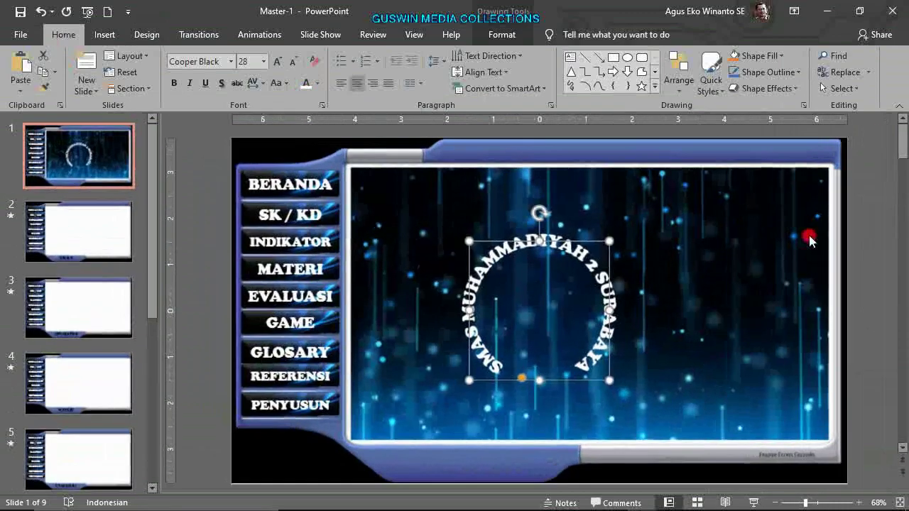
Preview slide 1 as a slide show, then shift the curved text right
left_click(754, 503)
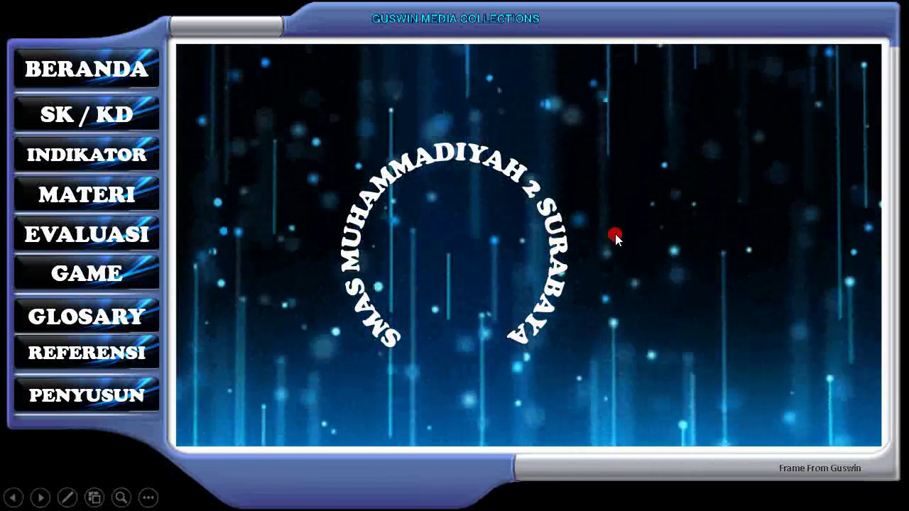
key("Escape")
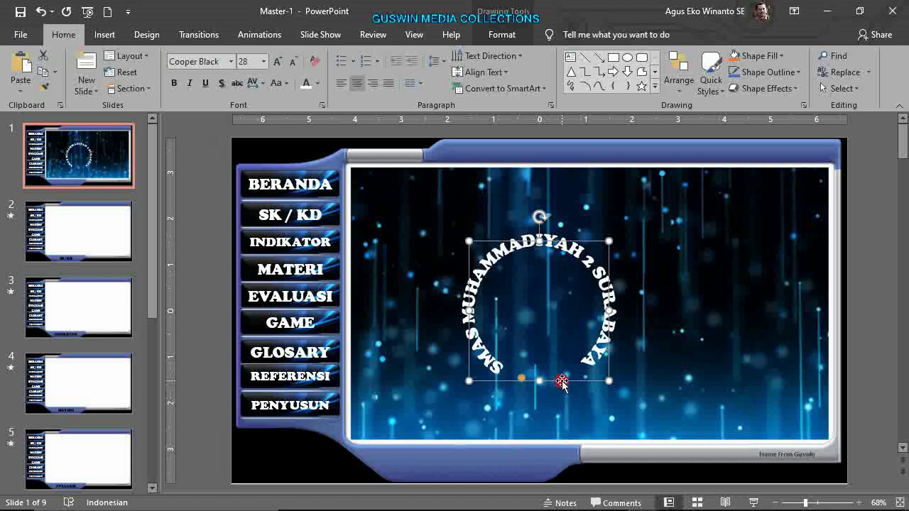
left_click_drag(565, 385, 611, 388)
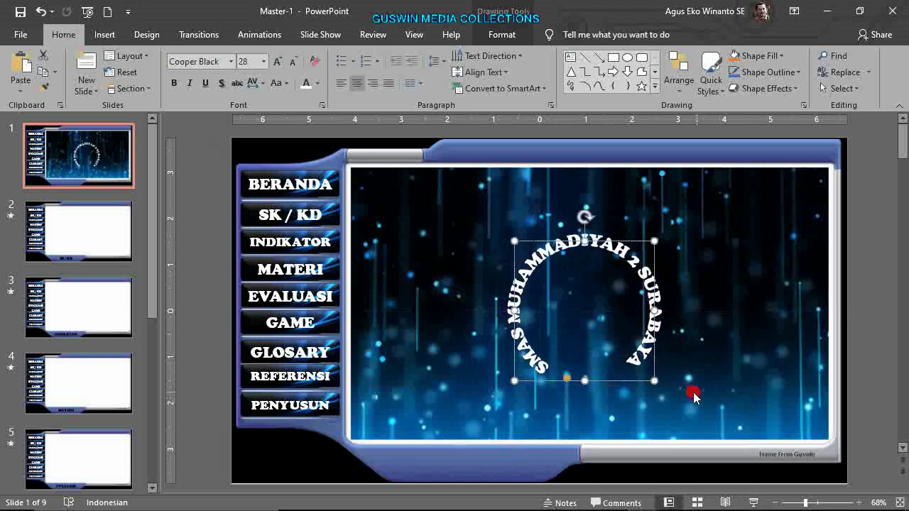
Erase the school name from the curved text so the placeholder is empty
left_click(554, 366)
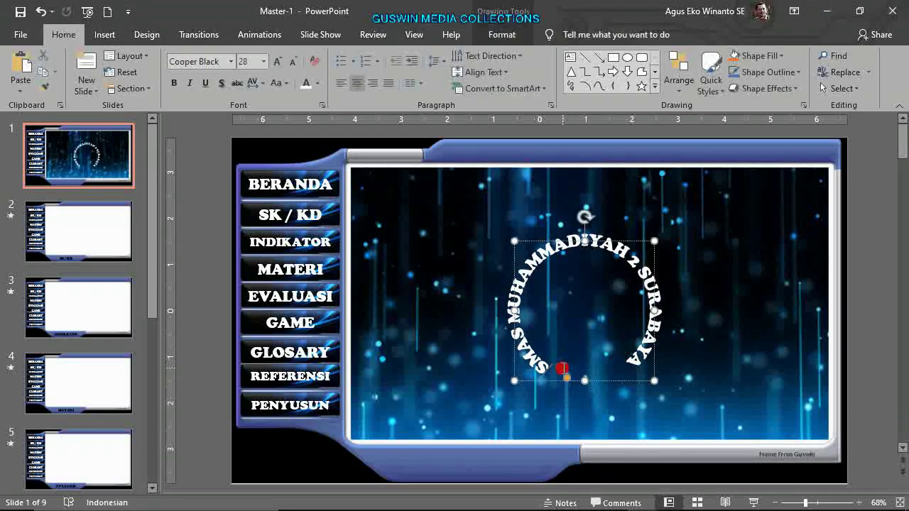
key("Delete")
key("Delete")
key("Delete")
key("Delete")
key("Delete")
key("Delete")
key("Delete")
key("Delete")
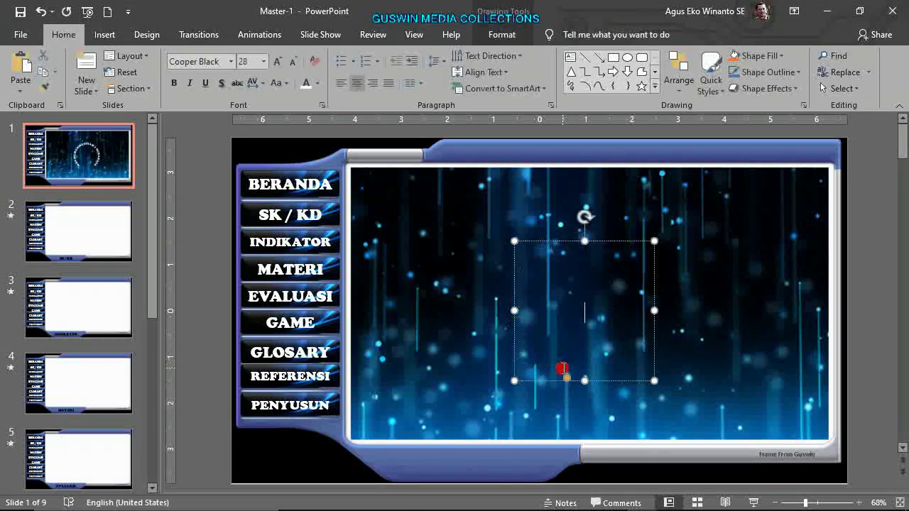
left_click(468, 286)
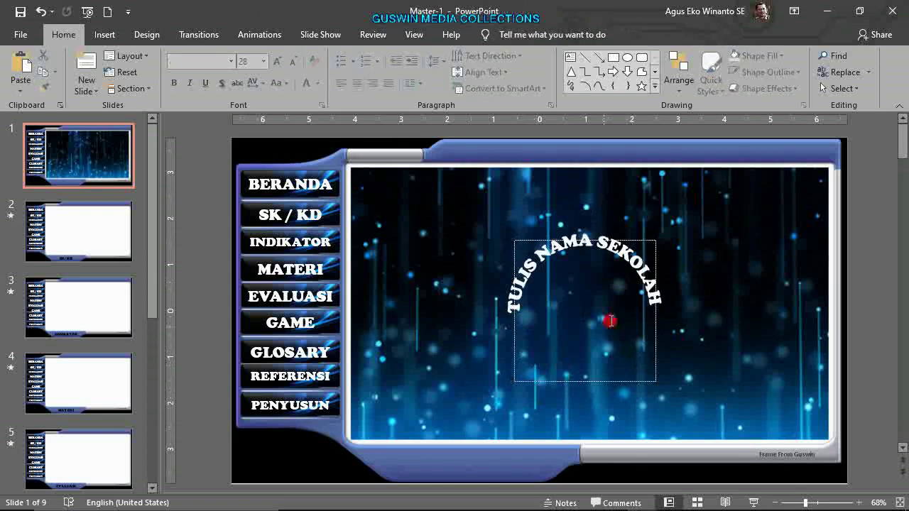
Type test letters into the arc, then delete them to restore the TULIS NAMA SEKOLAH prompt
left_click(568, 343)
type("DPFJSPFJP")
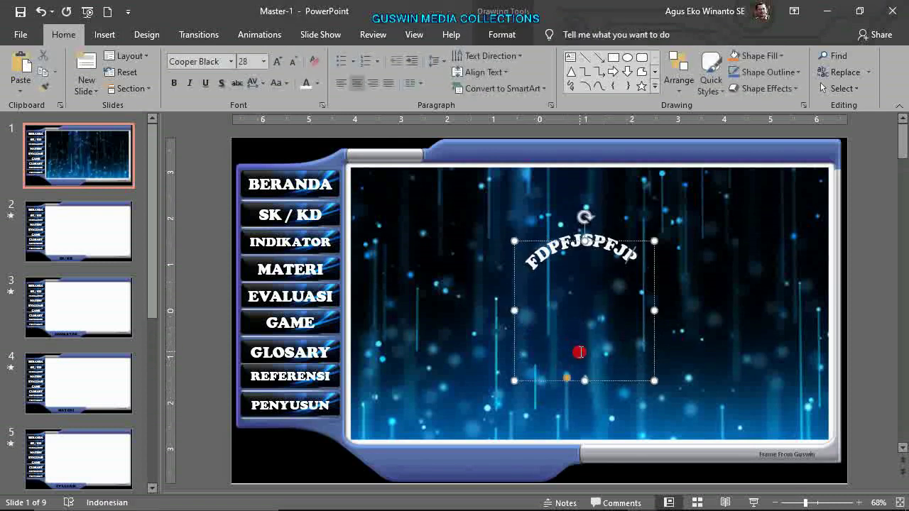
type("S SPOSJFPSOFJFASKJFOQWIRUO")
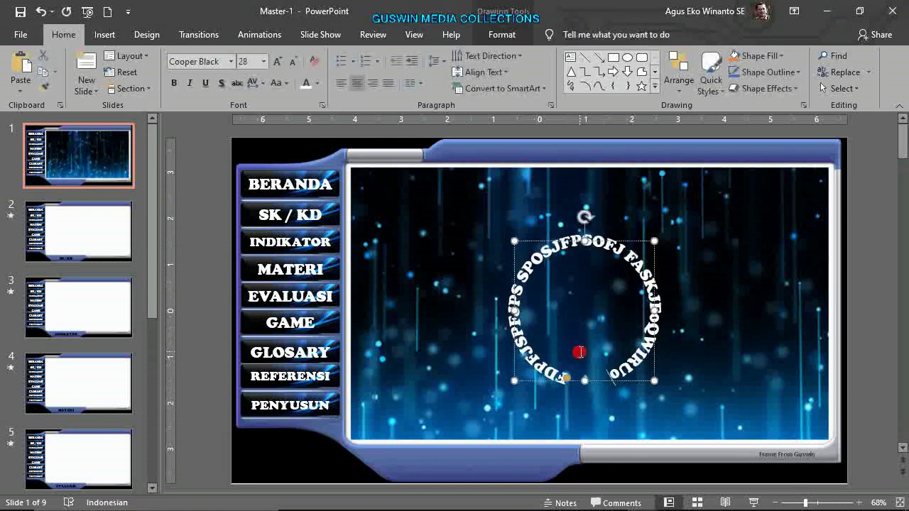
type(" OSKDJFOFJSo")
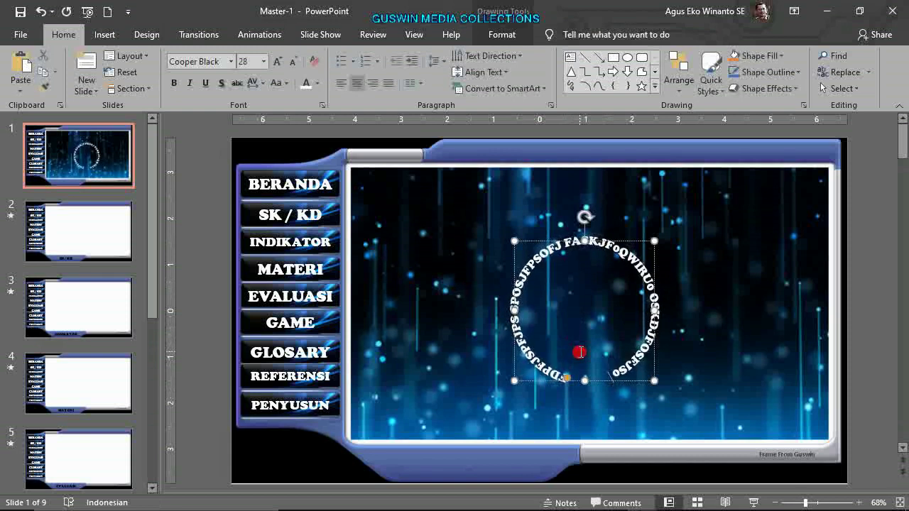
type(" SKJFOSIEJI SIKFJOSIOFJS")
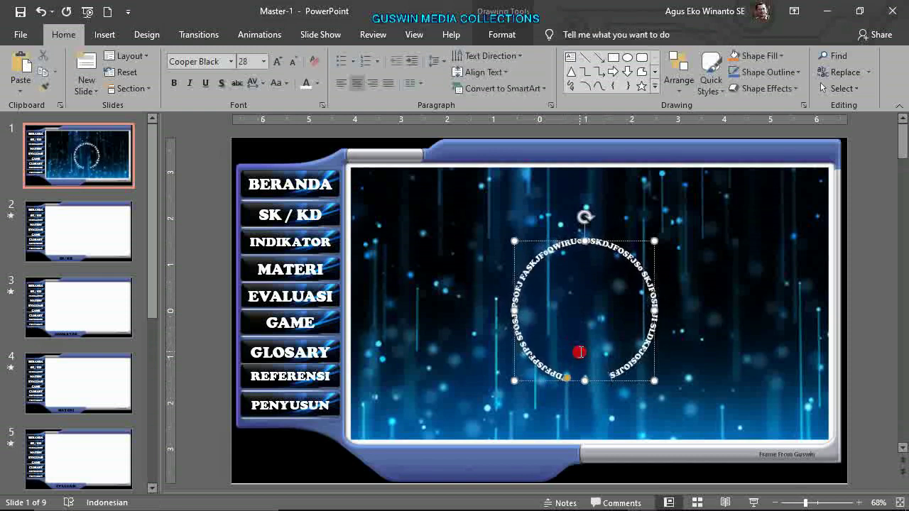
type("POJFPS")
key("BackSpace")
key("BackSpace")
key("BackSpace")
key("BackSpace")
key("BackSpace")
key("BackSpace")
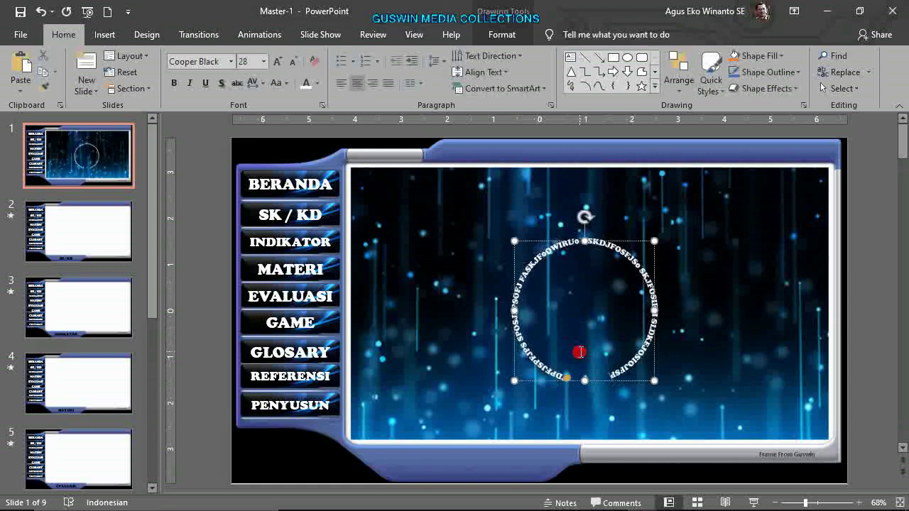
key("BackSpace")
key("BackSpace")
key("BackSpace")
key("BackSpace")
key("BackSpace")
key("BackSpace")
key("BackSpace")
key("BackSpace")
key("BackSpace")
key("BackSpace")
key("BackSpace")
key("BackSpace")
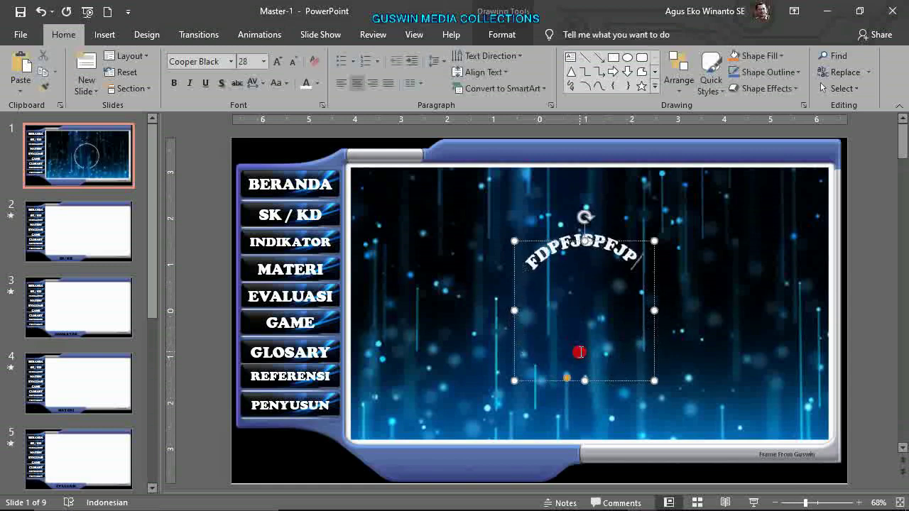
key("BackSpace")
key("BackSpace")
key("BackSpace")
left_click(485, 260)
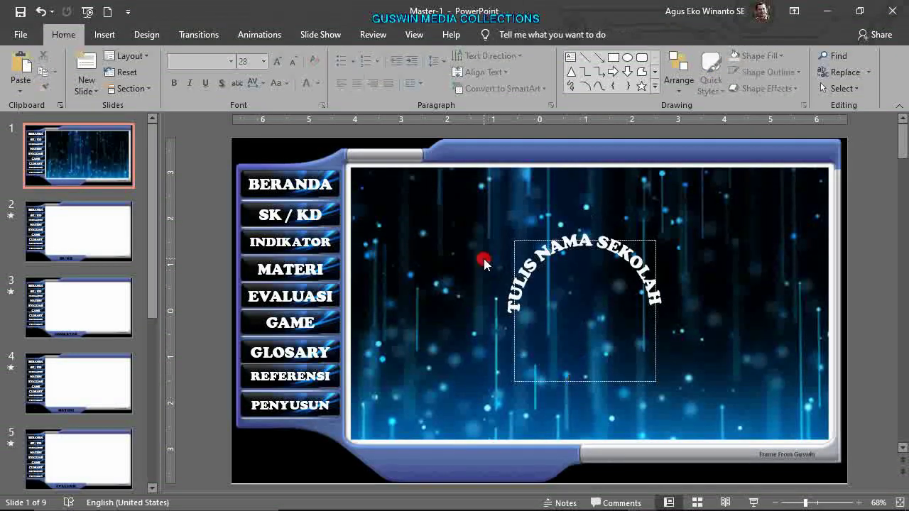
left_click(529, 254)
left_click(420, 294)
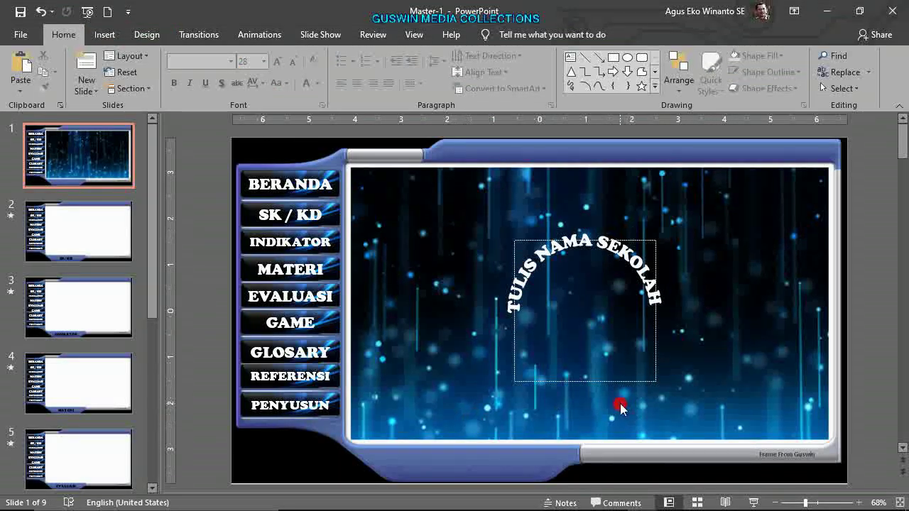
left_click(414, 35)
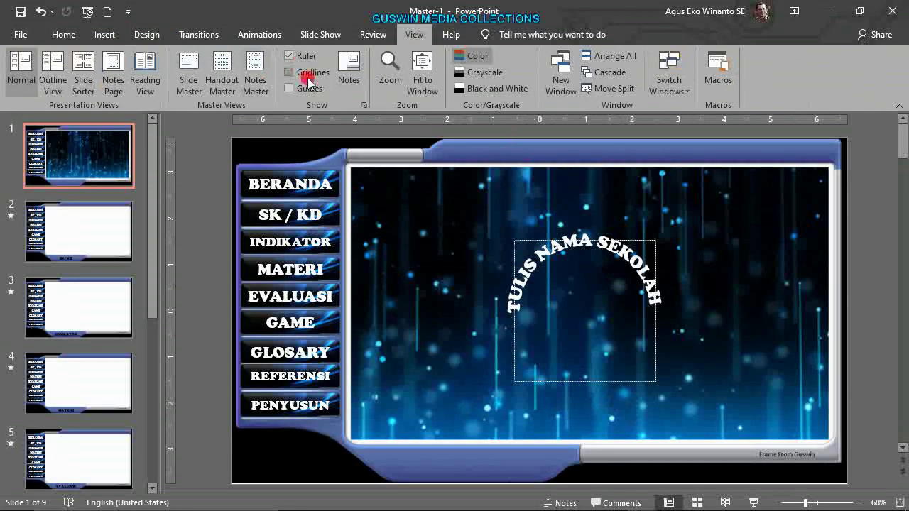
In Slide Master, copy the body-text placeholder from the Section Header layout
left_click(187, 82)
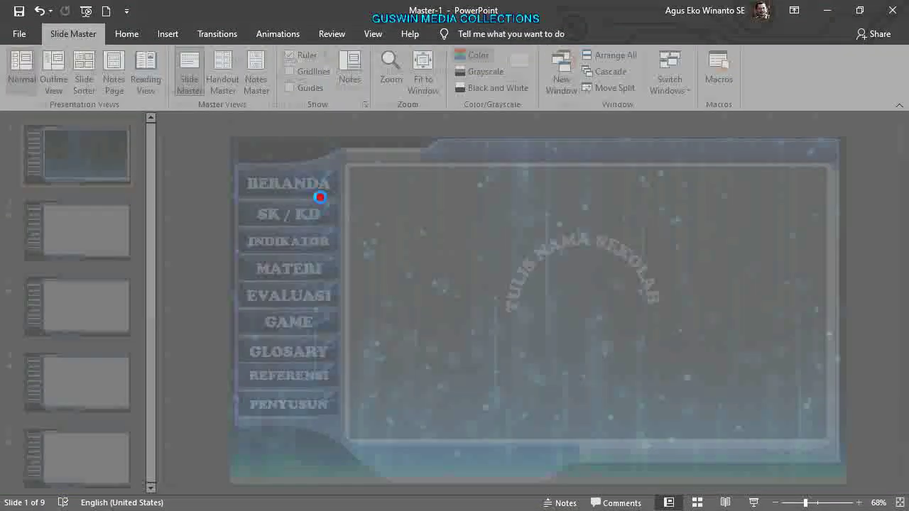
left_click(557, 383)
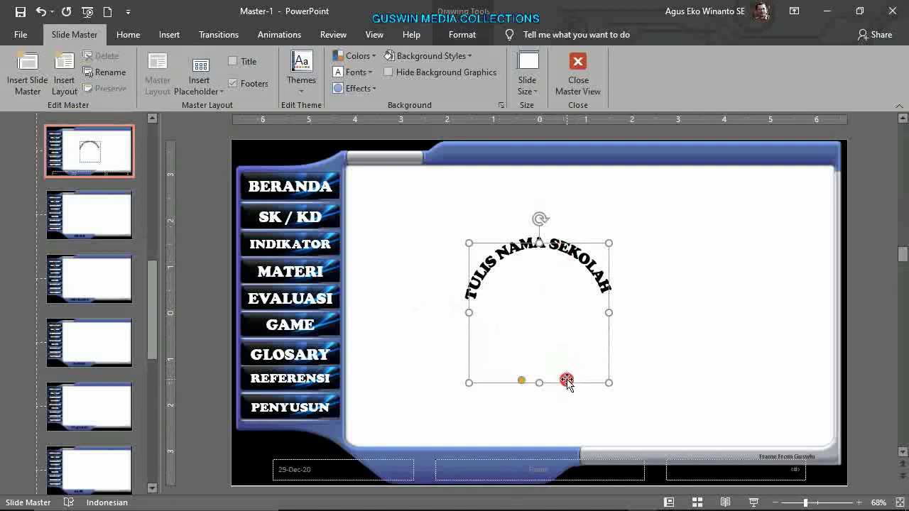
left_click(686, 335)
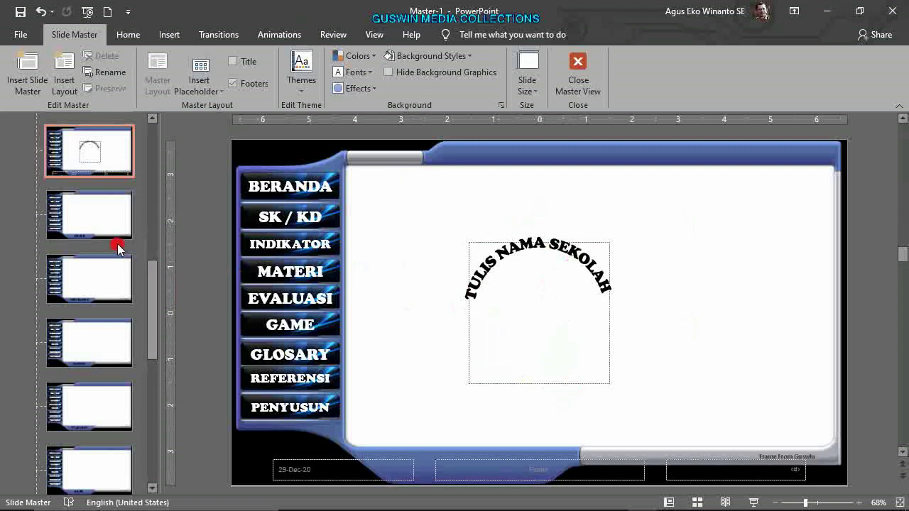
scroll(118, 246, "up", 3)
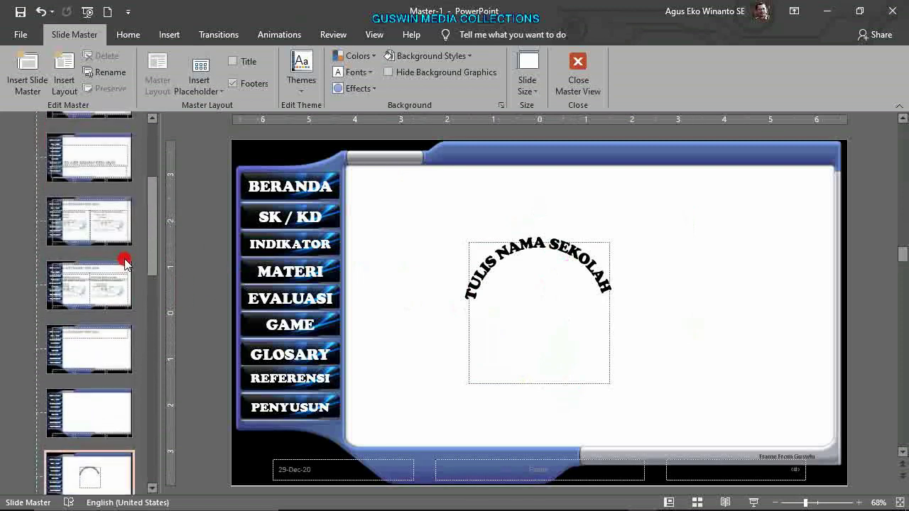
scroll(125, 261, "up", 3)
scroll(123, 219, "down", 4)
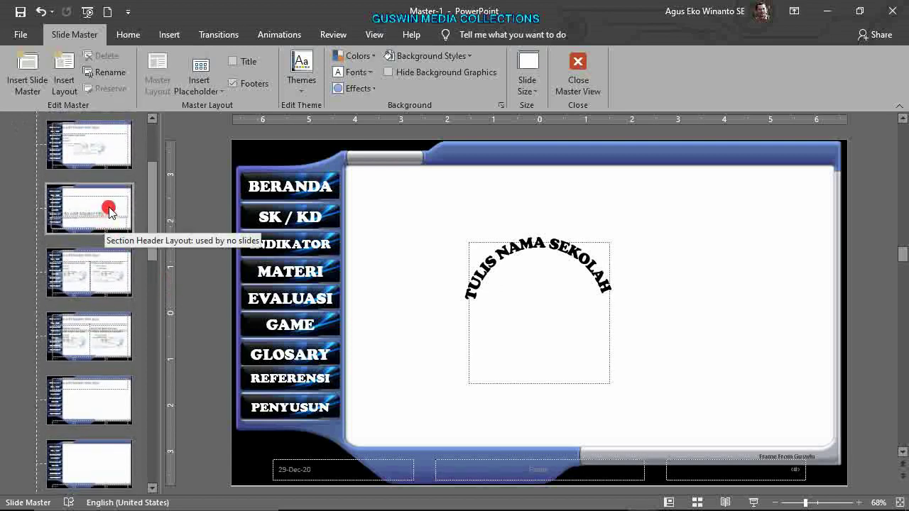
left_click(108, 210)
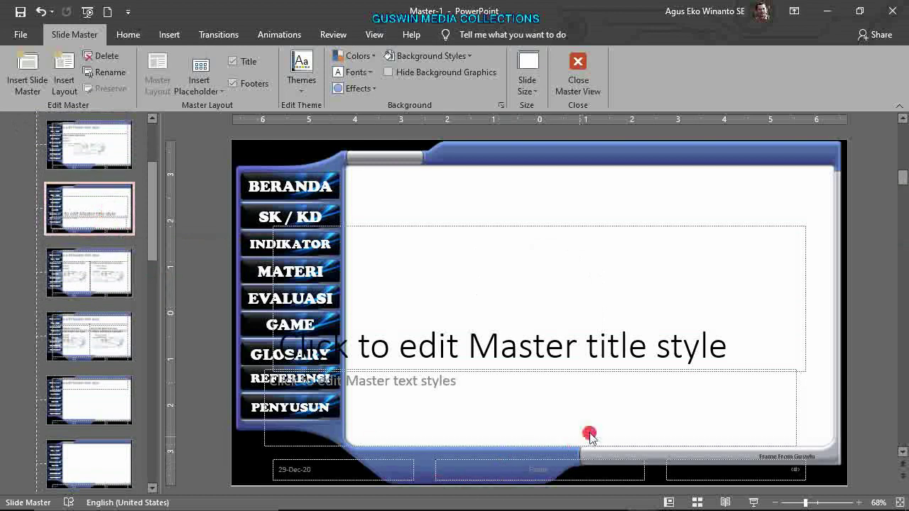
left_click(685, 447)
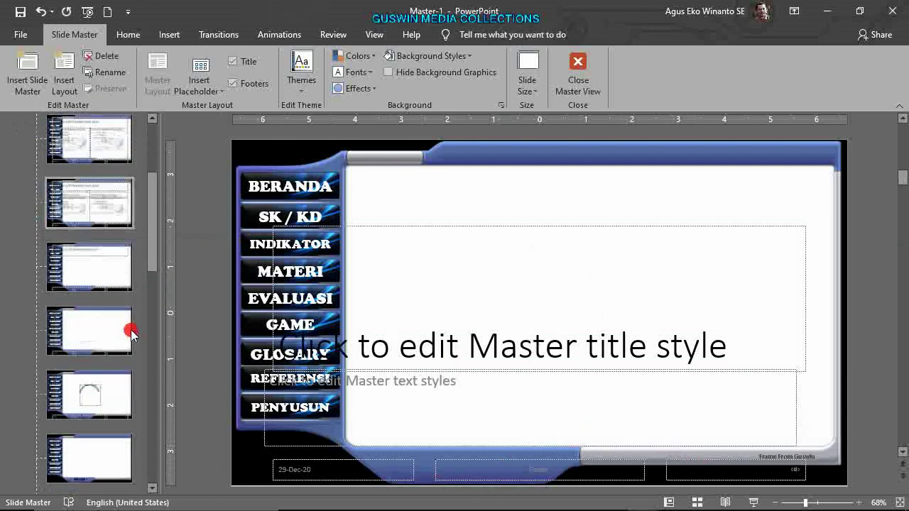
Paste the placeholder onto the BERANDA layout, move it to the top, and shorten it
scroll(130, 329, "down", 2)
left_click(102, 309)
key("ctrl+v")
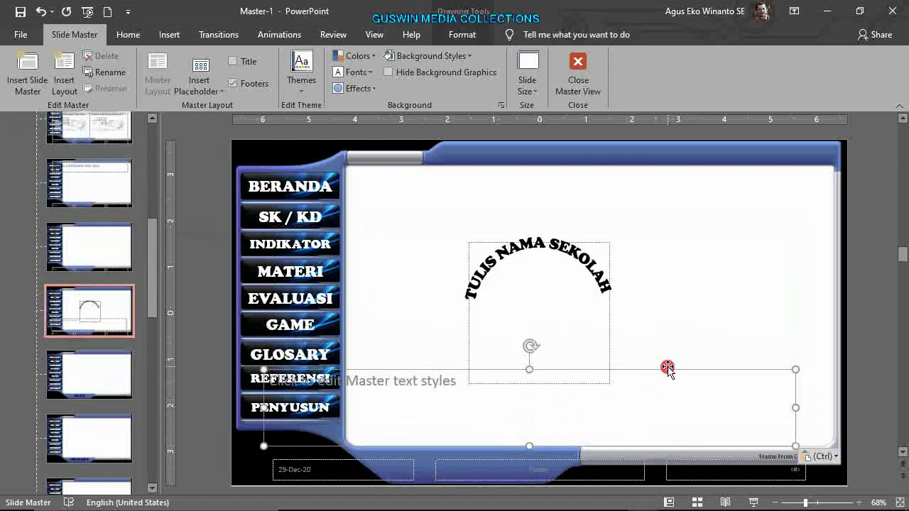
left_click_drag(667, 367, 728, 190)
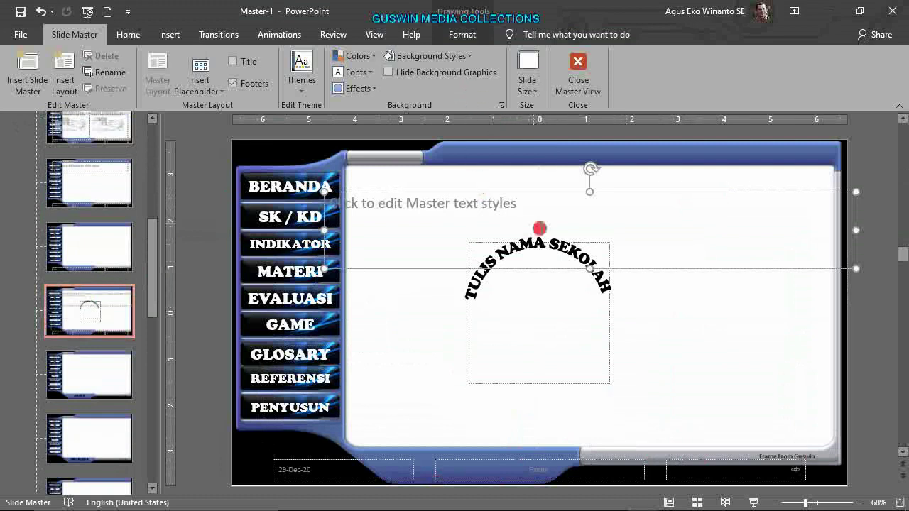
left_click_drag(593, 269, 587, 225)
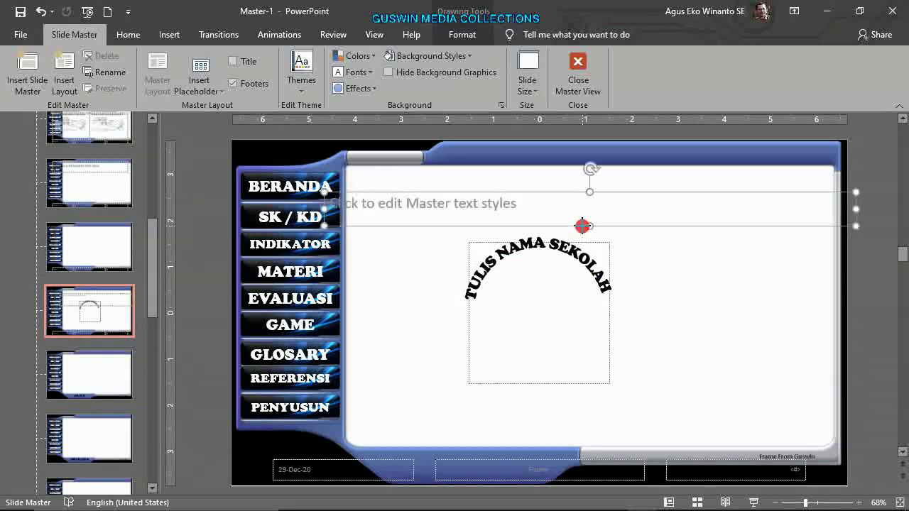
Centre the placeholder text horizontally and vertically and colour it yellow
left_click(140, 39)
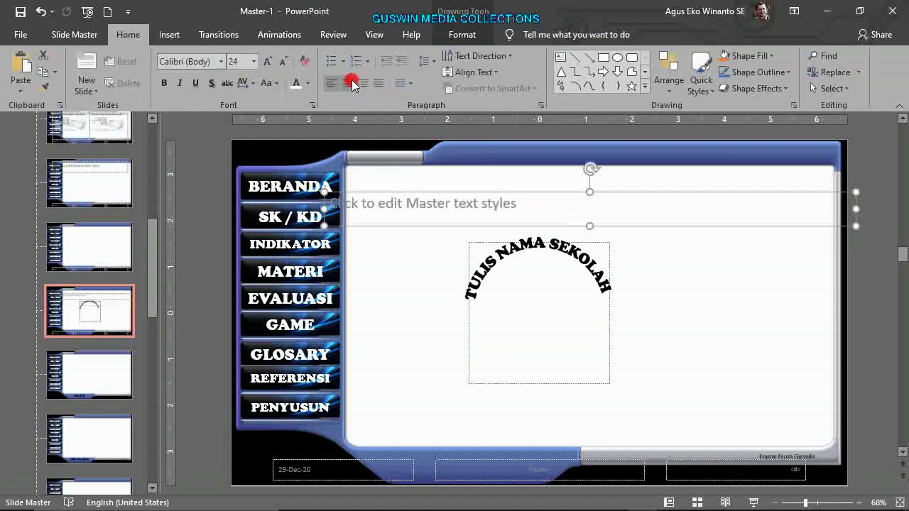
left_click(350, 83)
left_click(476, 72)
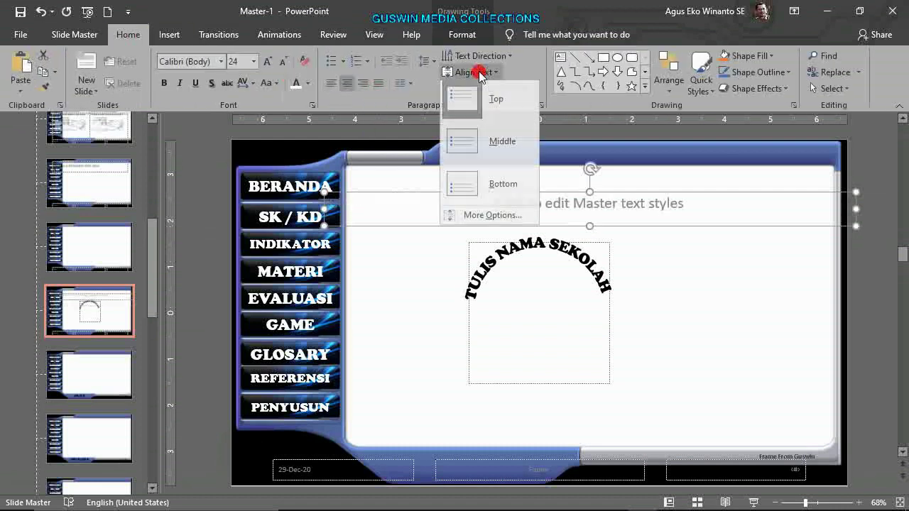
left_click(466, 145)
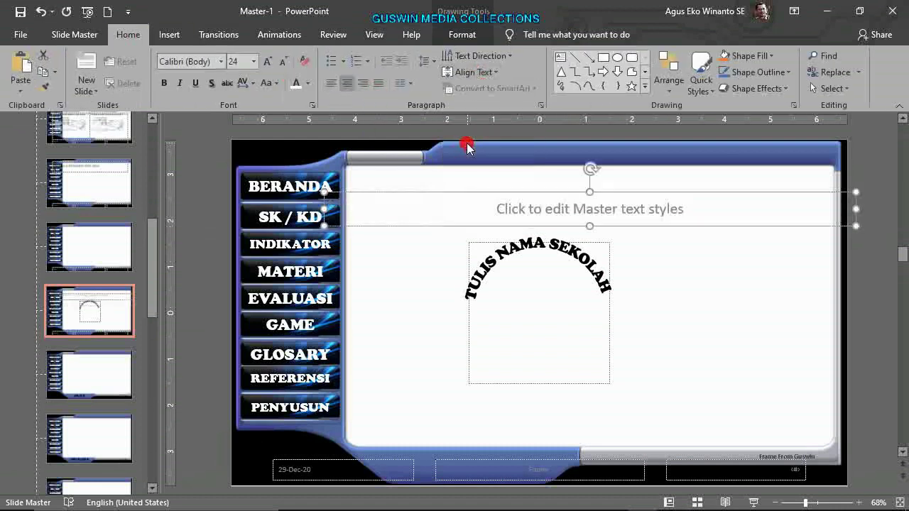
left_click(311, 85)
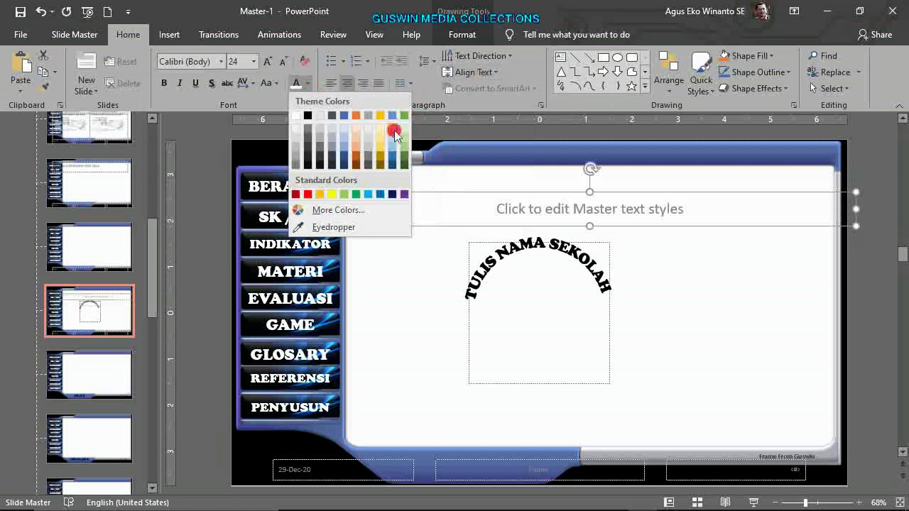
left_click(333, 193)
left_click(349, 209)
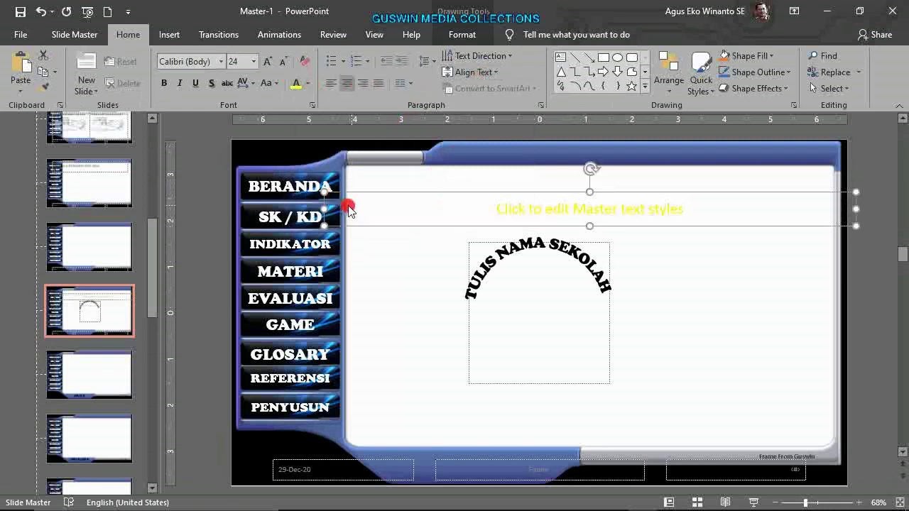
Narrow the placeholder and replace its prompt with TULIS MATA PELAJARAN DI SINI
left_click_drag(326, 206, 355, 209)
left_click_drag(857, 208, 821, 206)
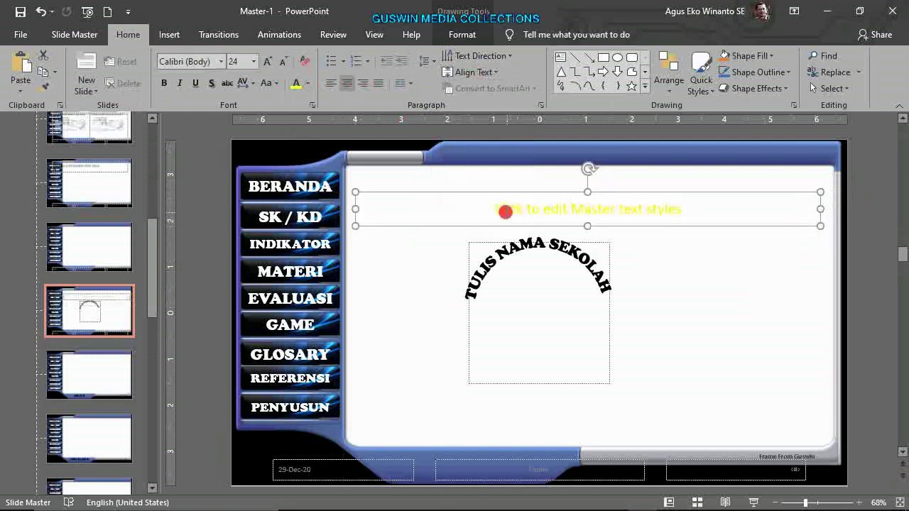
left_click(495, 209)
left_click_drag(496, 209, 758, 209)
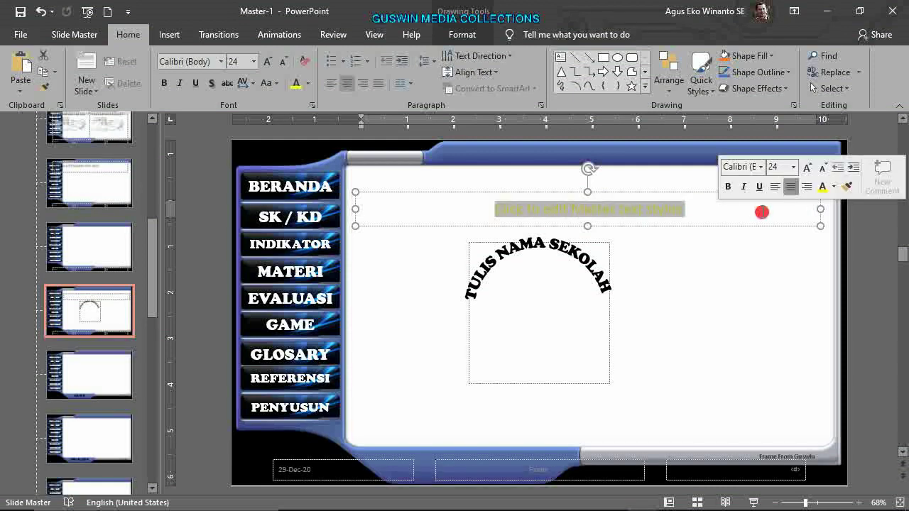
type("TULIS MATA ")
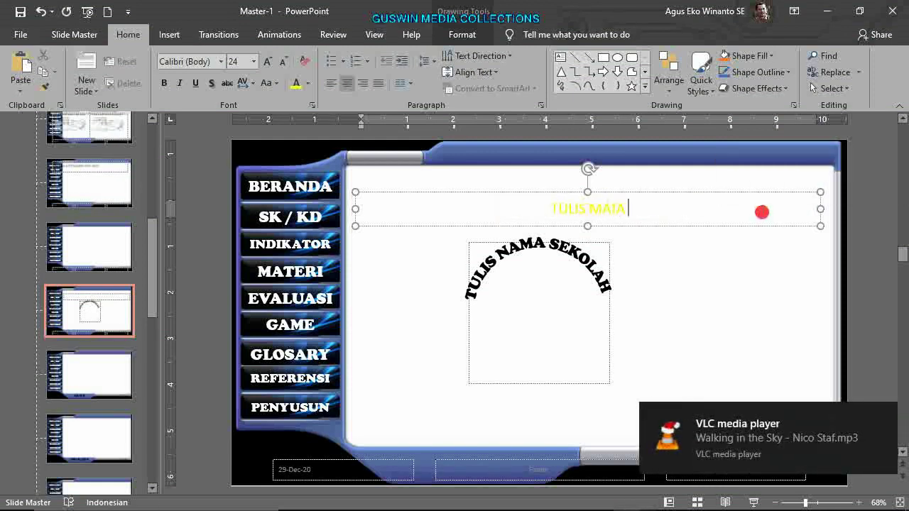
type("PELAJARAN DI")
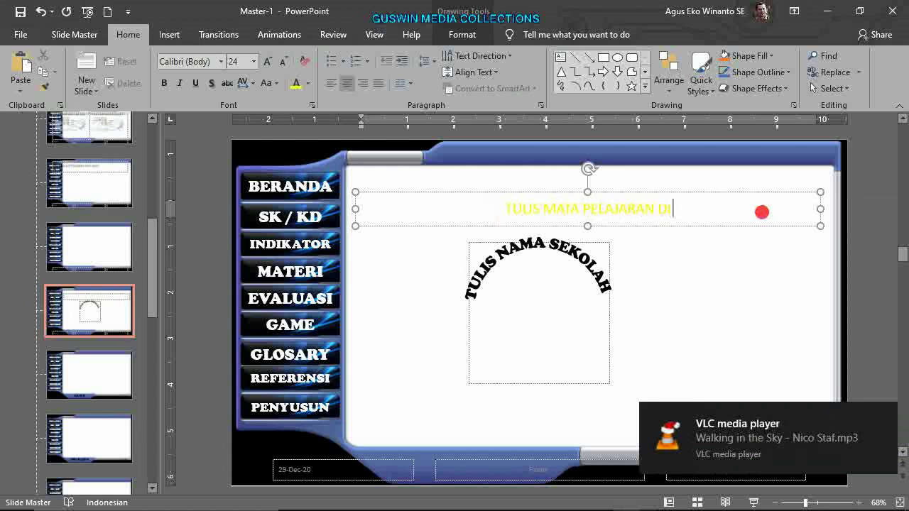
type(" SINI")
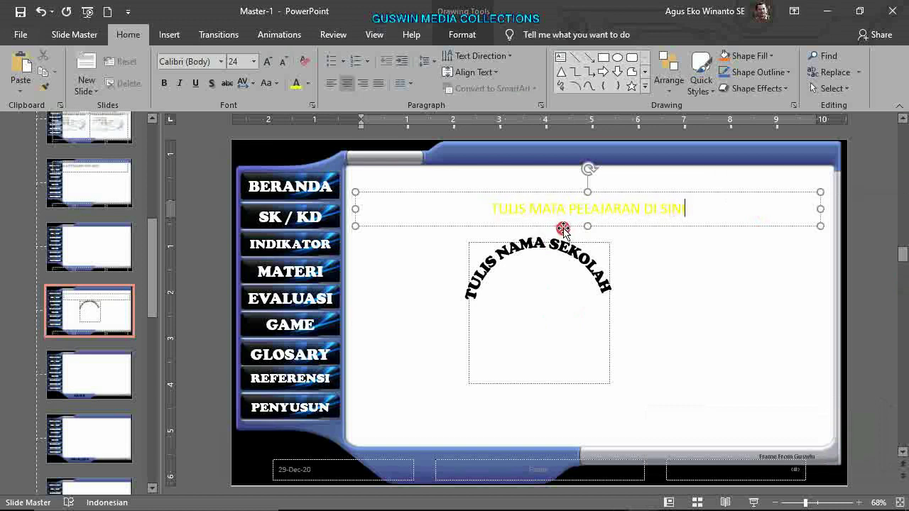
Adjust the subject placeholder and place a duplicate of it near the slide bottom
left_click(694, 226)
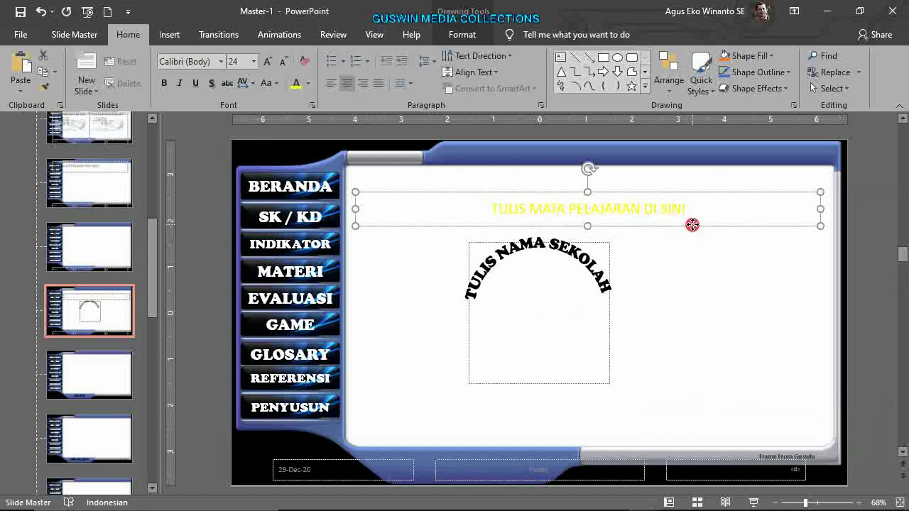
left_click_drag(693, 225, 691, 211)
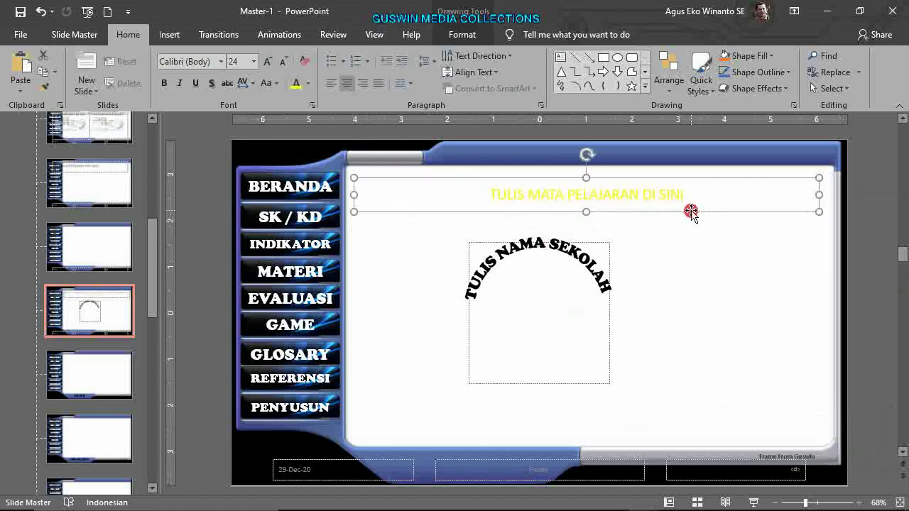
left_click_drag(819, 195, 824, 195)
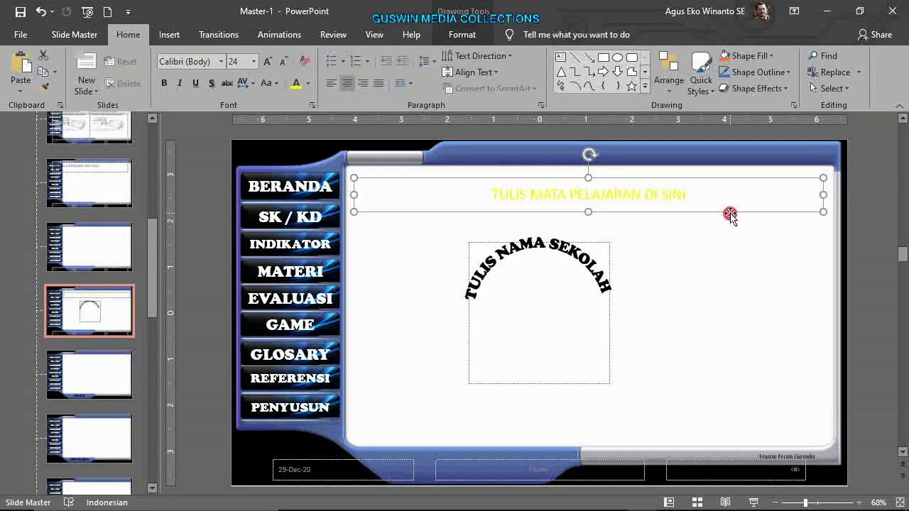
left_click_drag(732, 216, 740, 429)
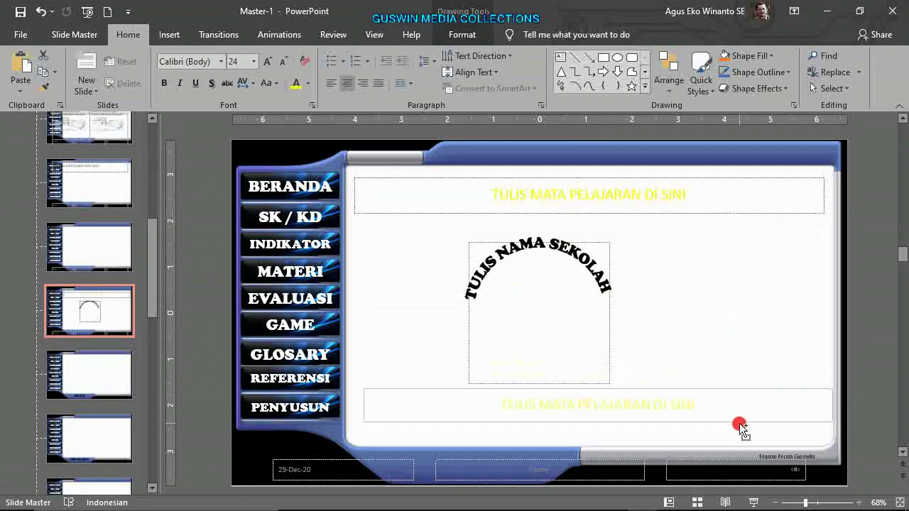
left_click_drag(741, 429, 737, 427)
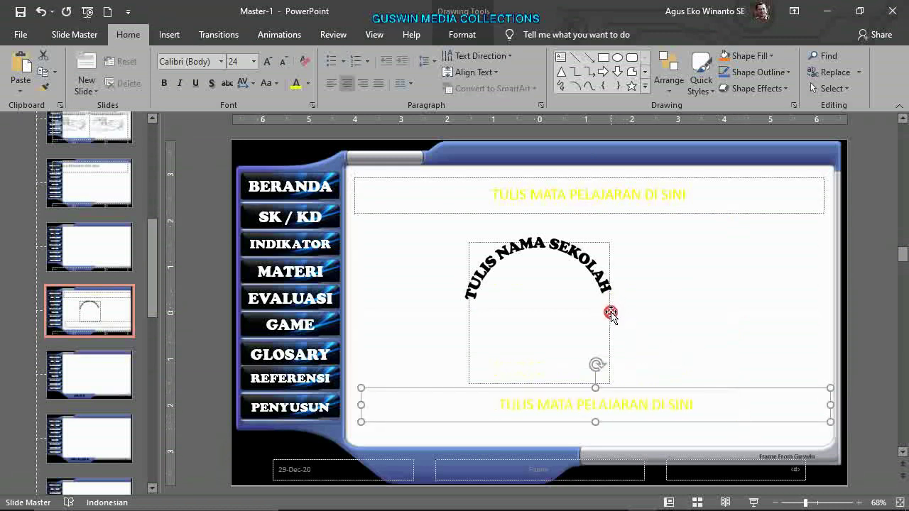
Move the school-name WordArt right to centre it and nudge the bottom placeholder up slightly
left_click(611, 312)
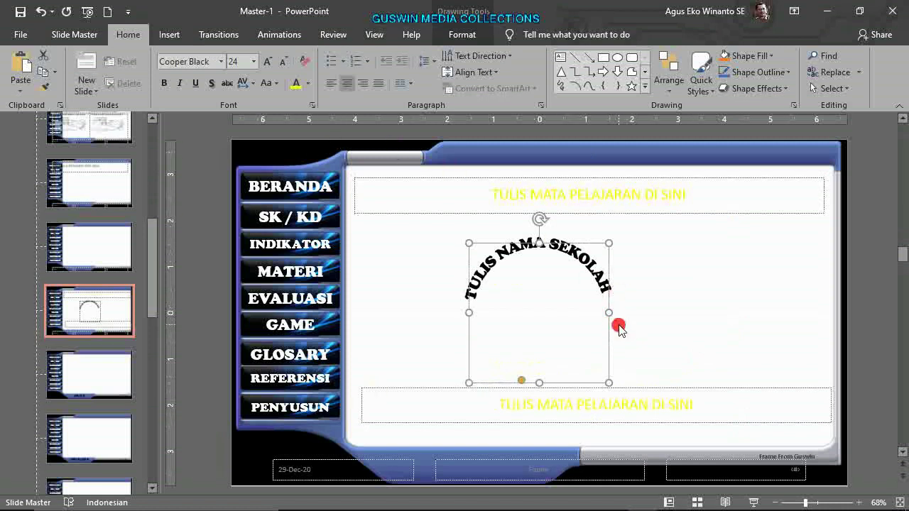
left_click_drag(608, 337, 657, 337)
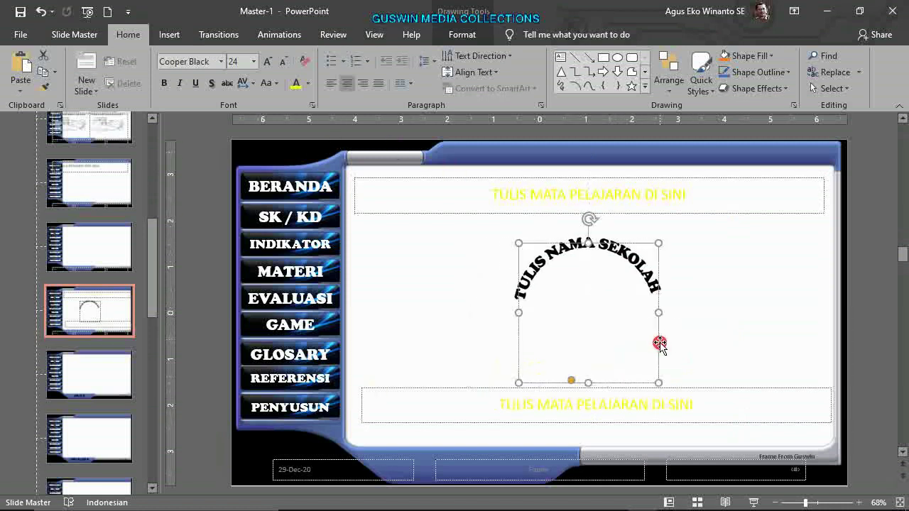
left_click(698, 388, "shift")
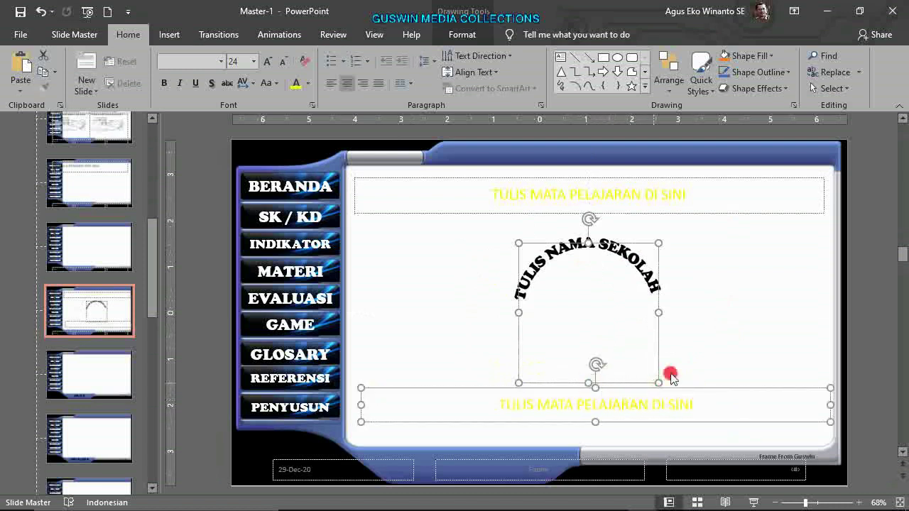
left_click(704, 346)
left_click(642, 420)
left_click_drag(642, 421, 637, 419)
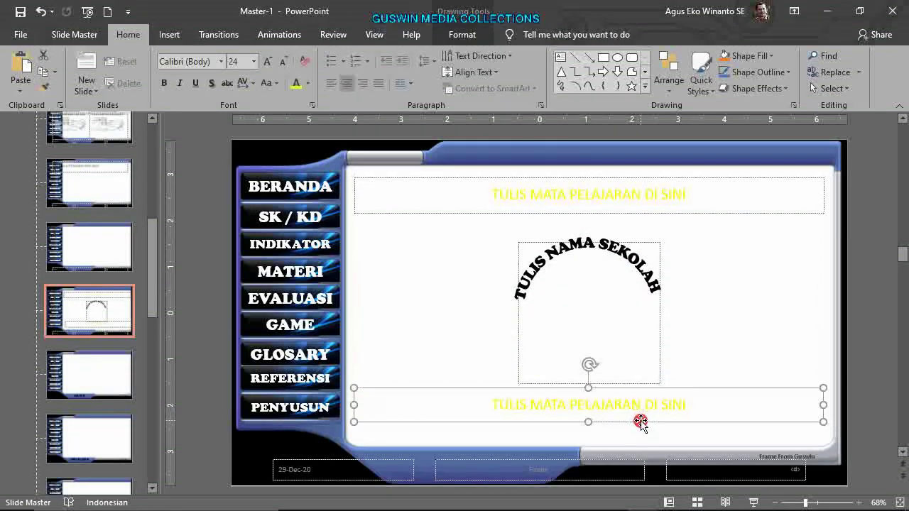
left_click(660, 343)
left_click(686, 340)
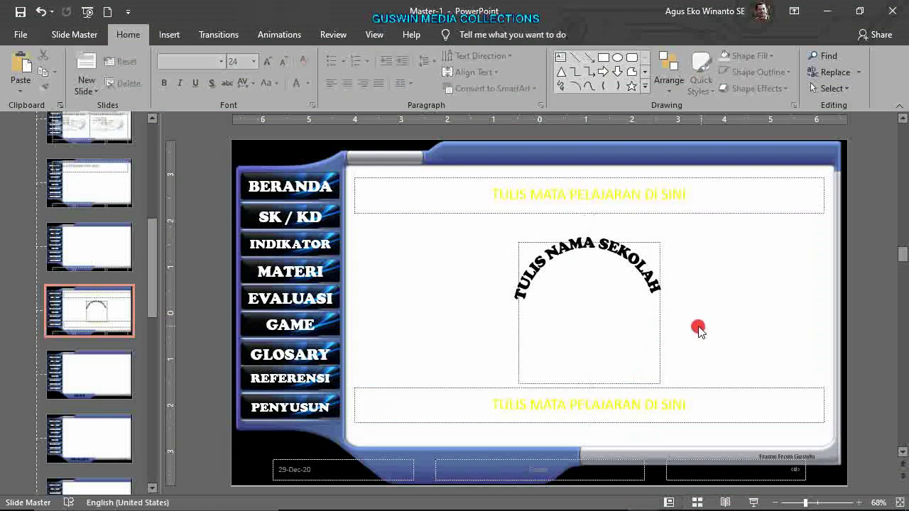
Retype the bottom placeholder text as 'Tulis Nama Guru Mata Pelajaran'
left_click(598, 405)
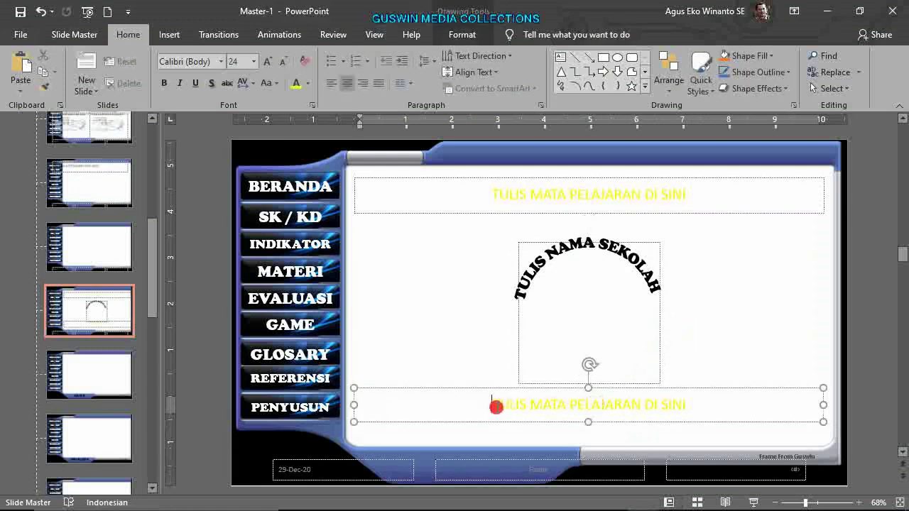
left_click_drag(496, 407, 703, 402)
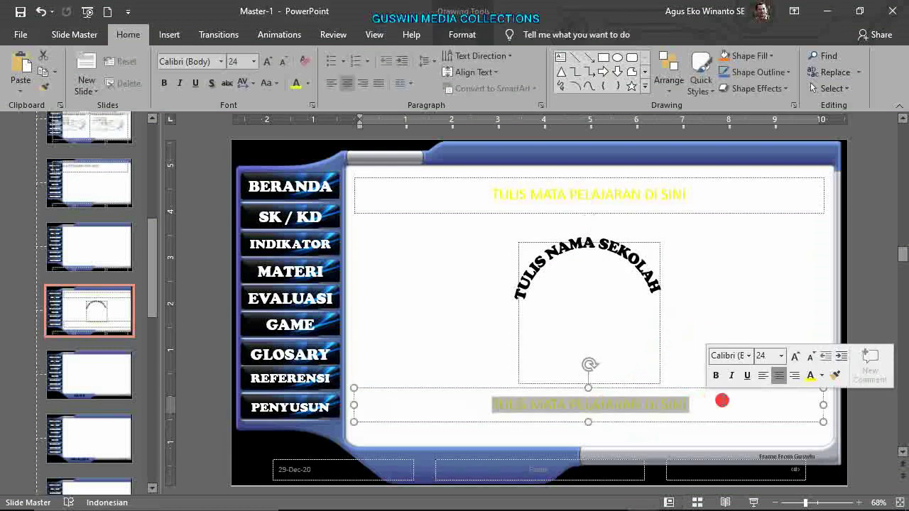
type("TULIS Guru")
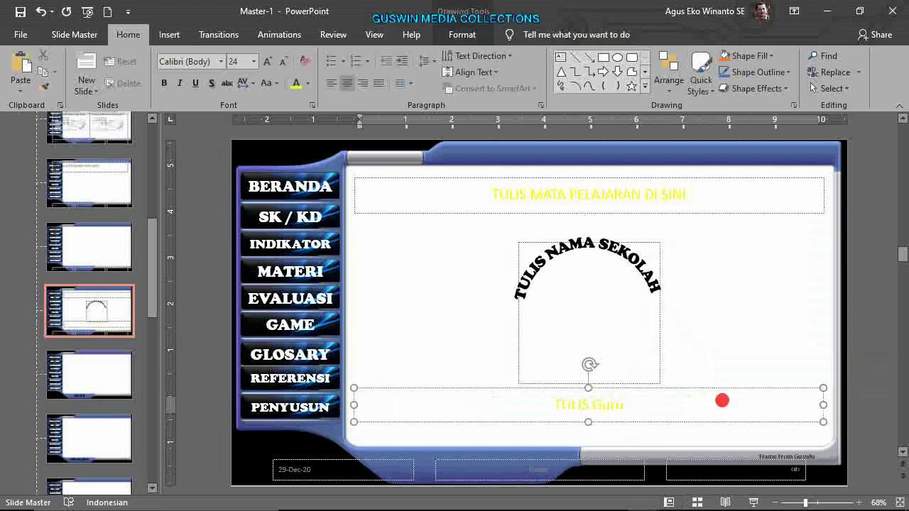
type(" Mata Pe")
type("lajaran")
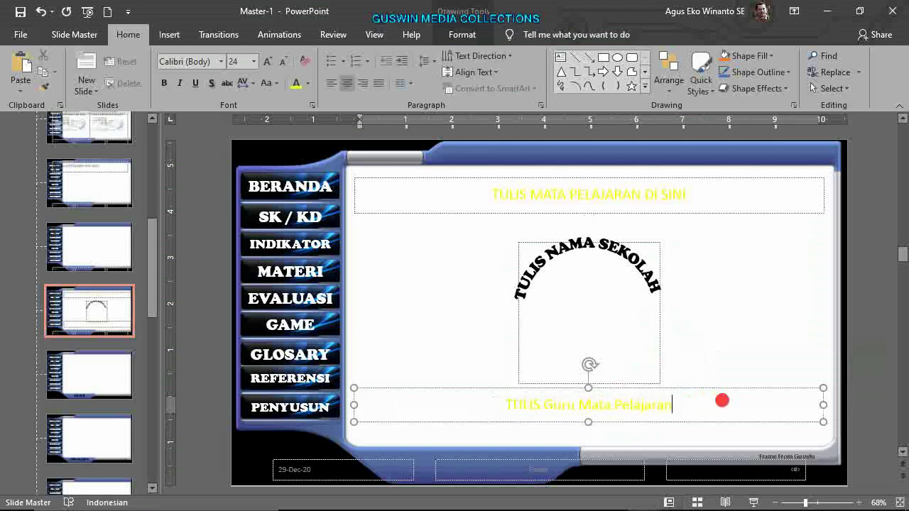
left_click_drag(544, 406, 553, 405)
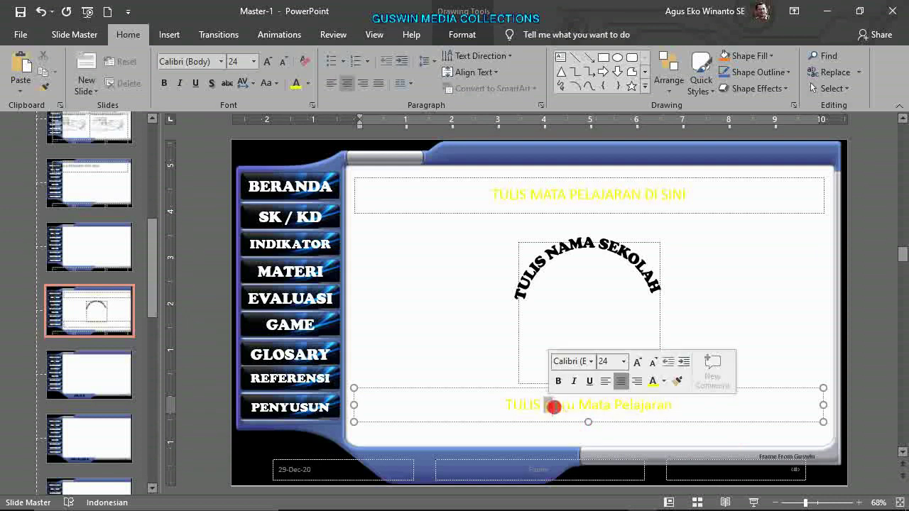
key("Left")
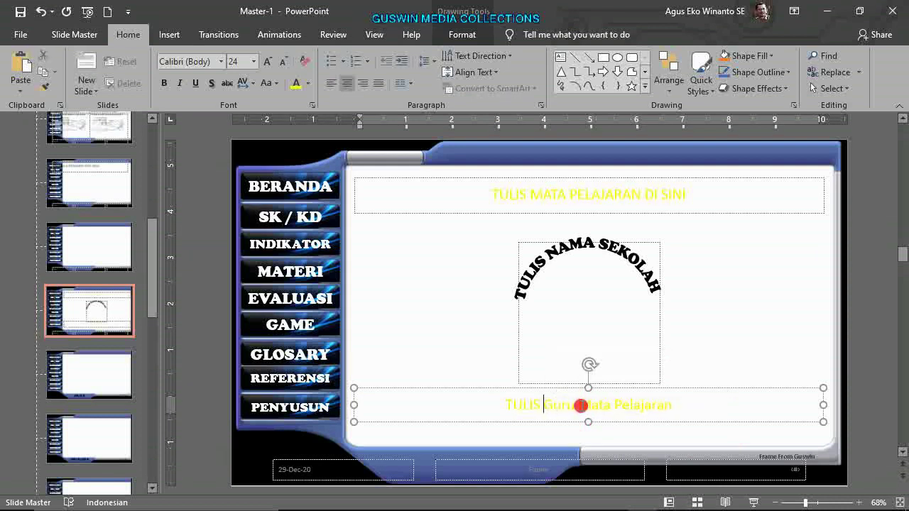
type("Nama")
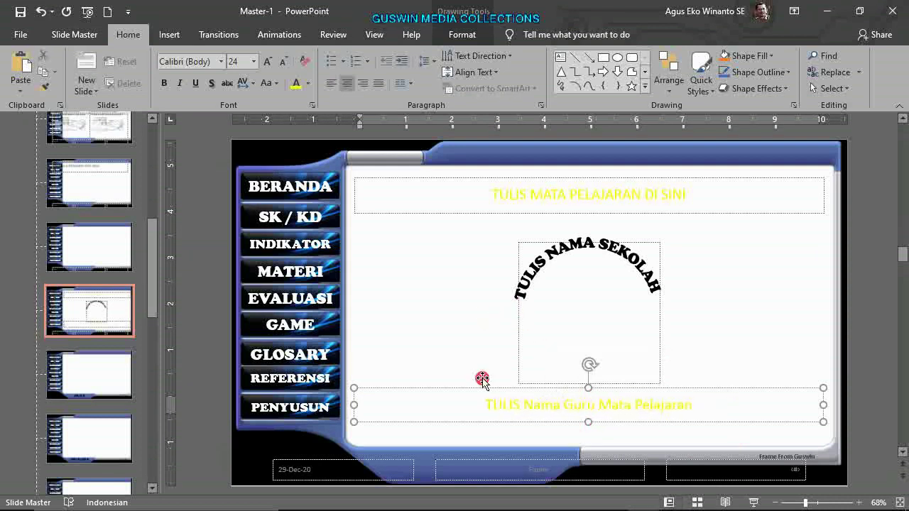
Color the placeholder text light blue
left_click(454, 423)
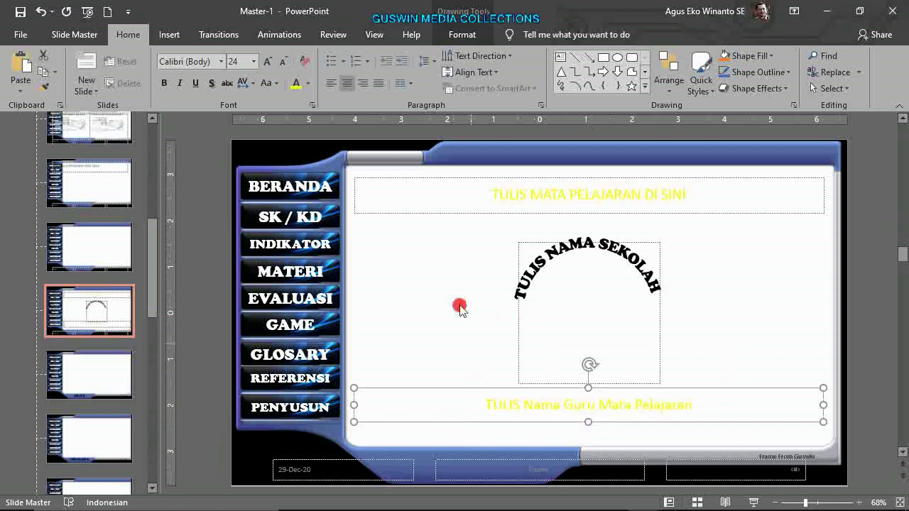
left_click(308, 83)
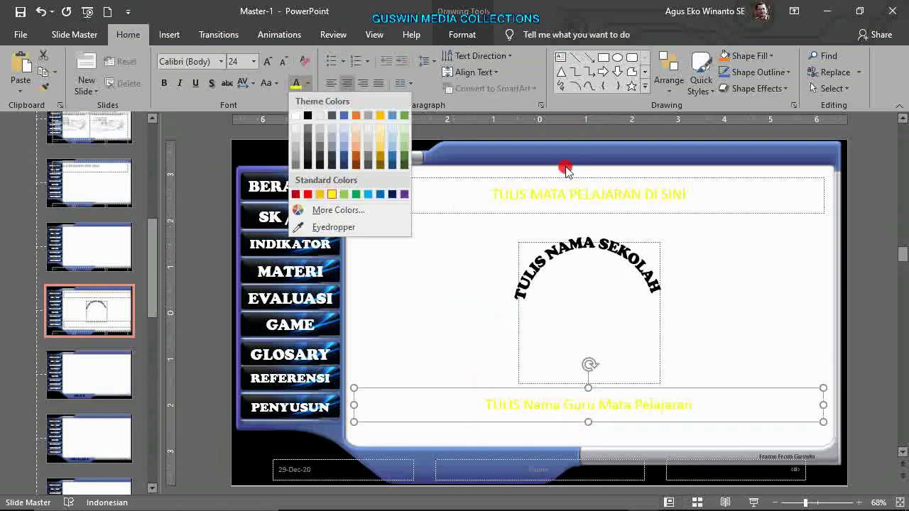
left_click(368, 196)
Lowercase 'Tulis' and move the teacher-name placeholder slightly lower
left_click_drag(493, 405, 523, 406)
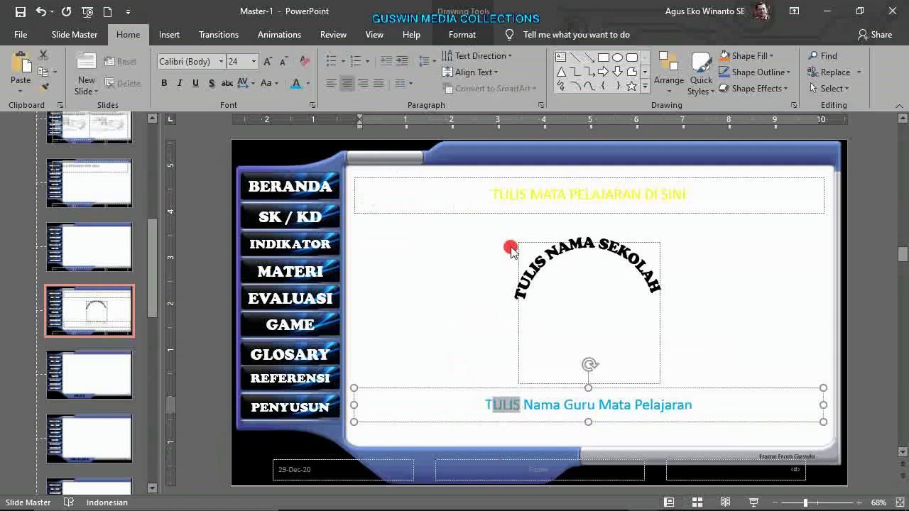
type("ulis")
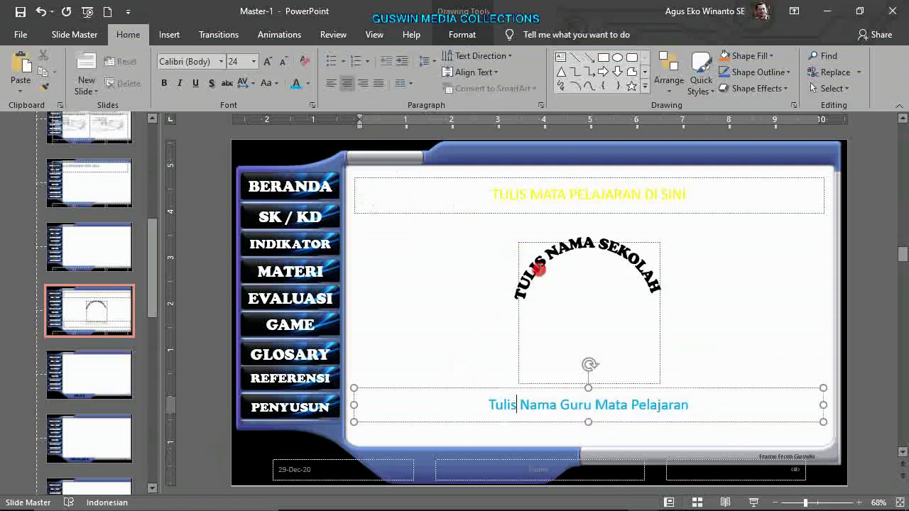
left_click_drag(603, 422, 605, 442)
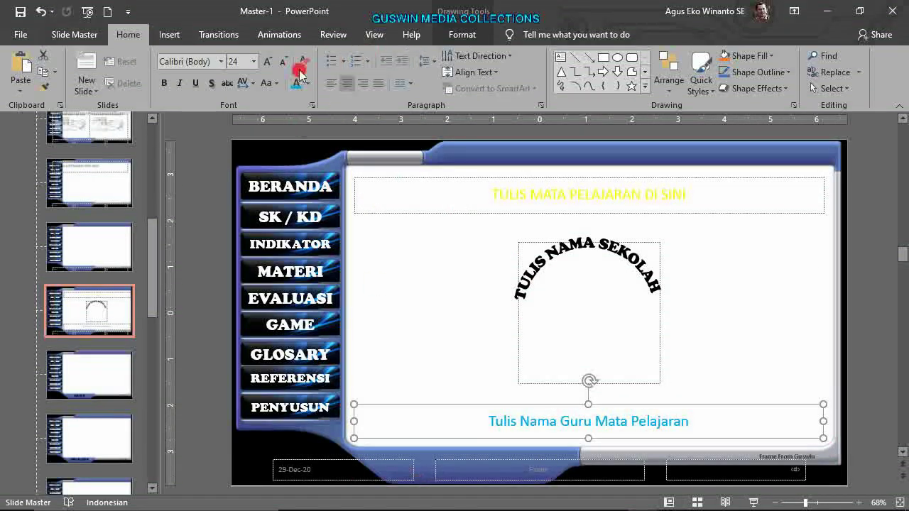
left_click(74, 35)
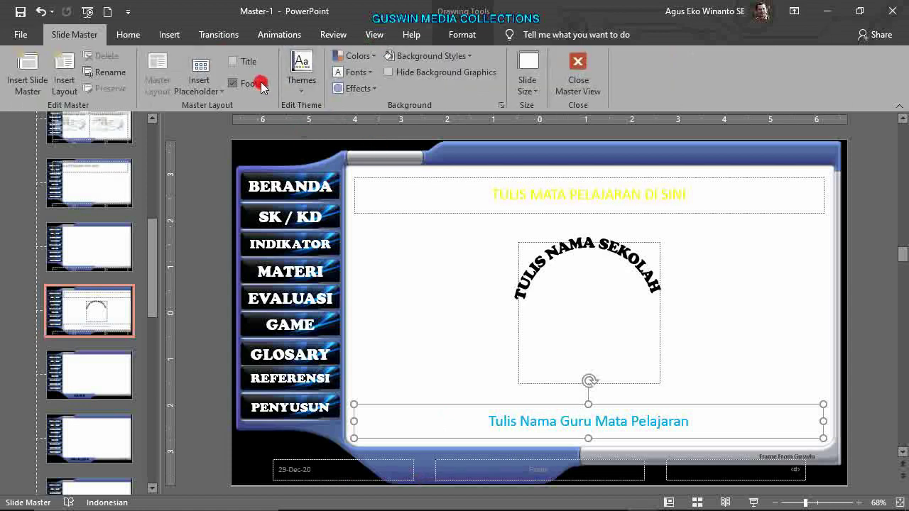
Turn off the layout's footer placeholders and shift the teacher-name placeholder down from its top
left_click(235, 83)
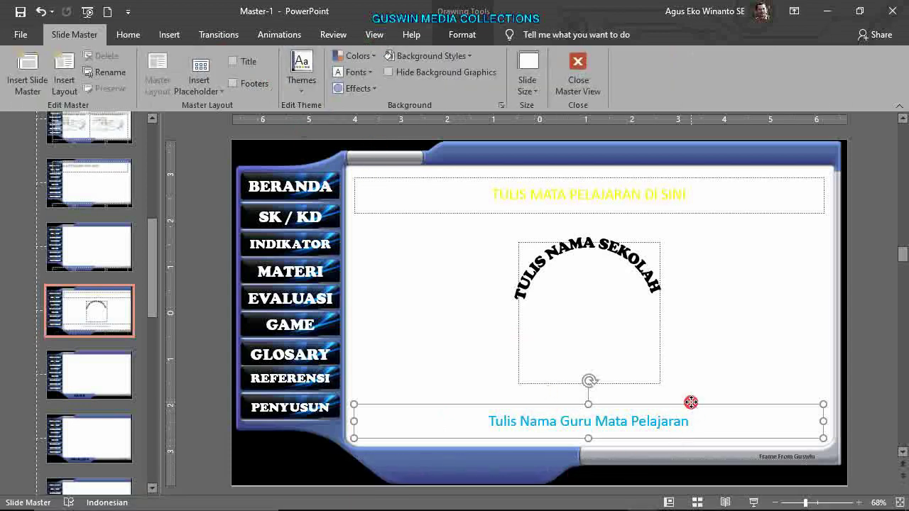
key("ctrl+Down")
key("ctrl+Down")
key("ctrl+Down")
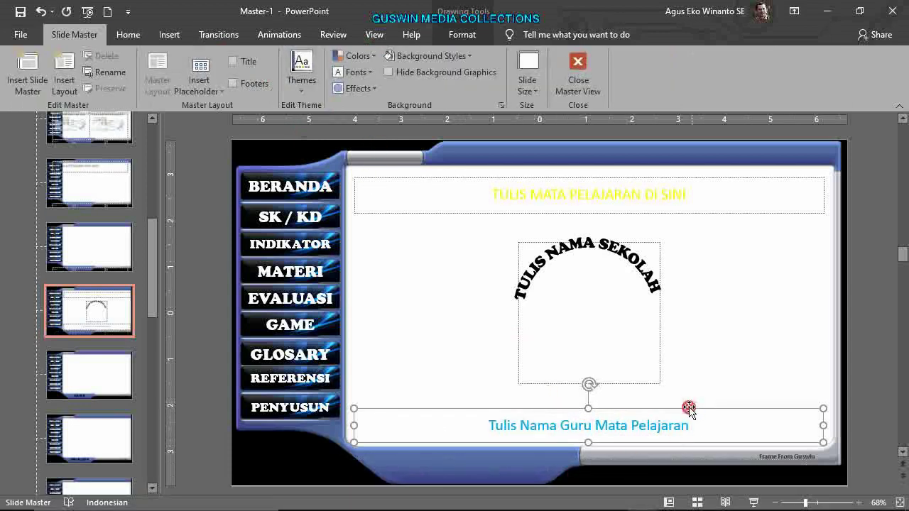
key("ctrl+Down")
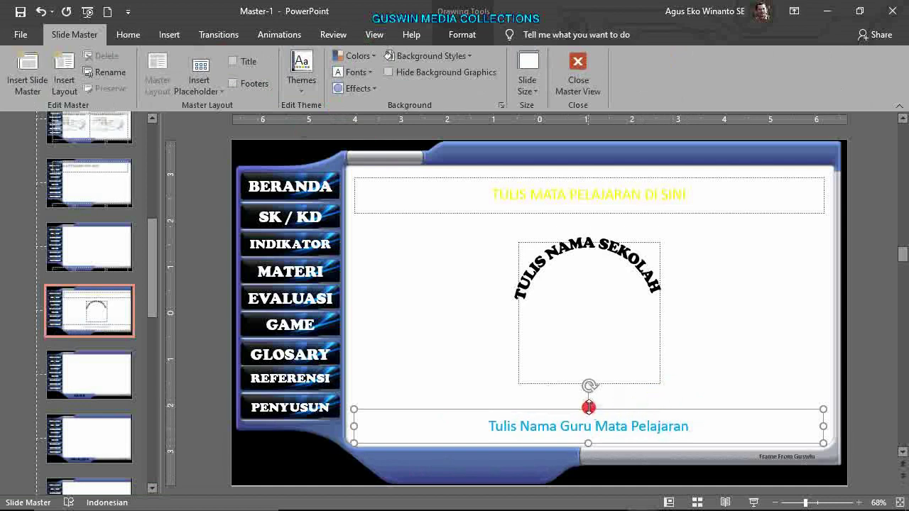
left_click_drag(591, 409, 589, 423)
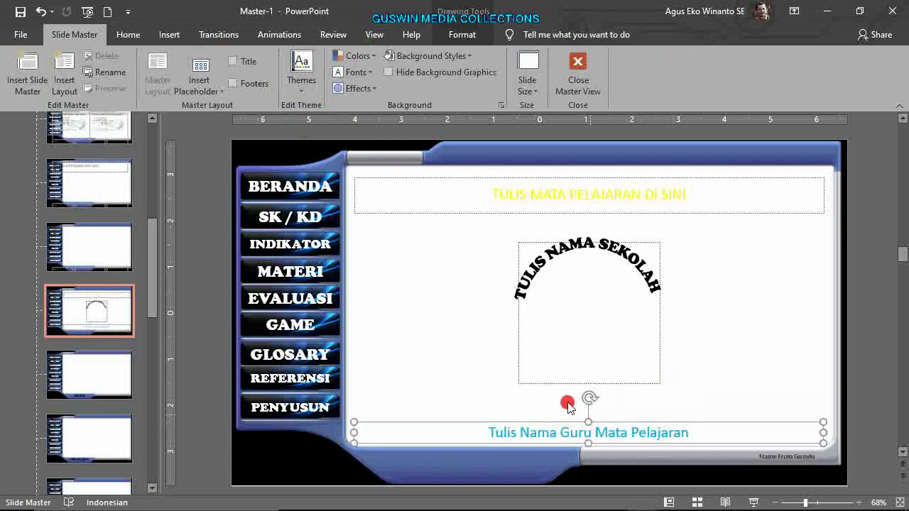
left_click(540, 405)
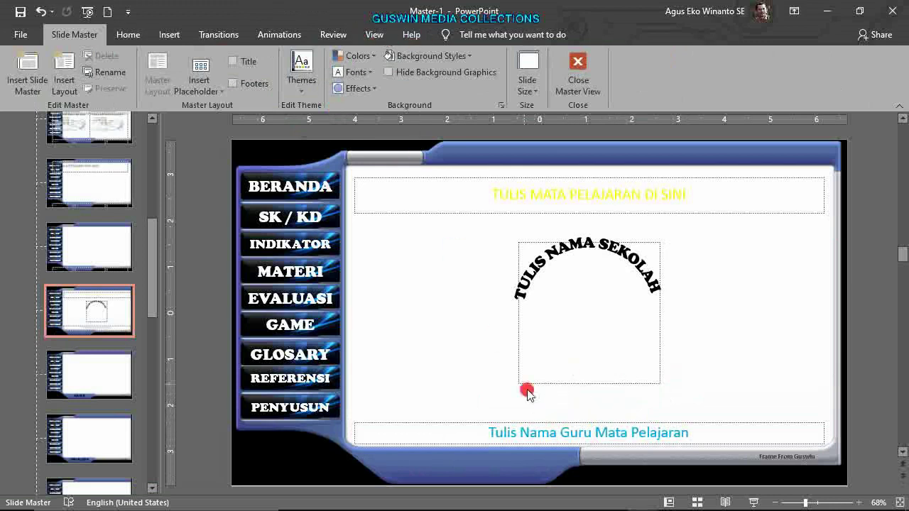
Insert a WordArt reading 'Guru Mapel' and drag it near the bottom of the slide
left_click(169, 34)
left_click(614, 89)
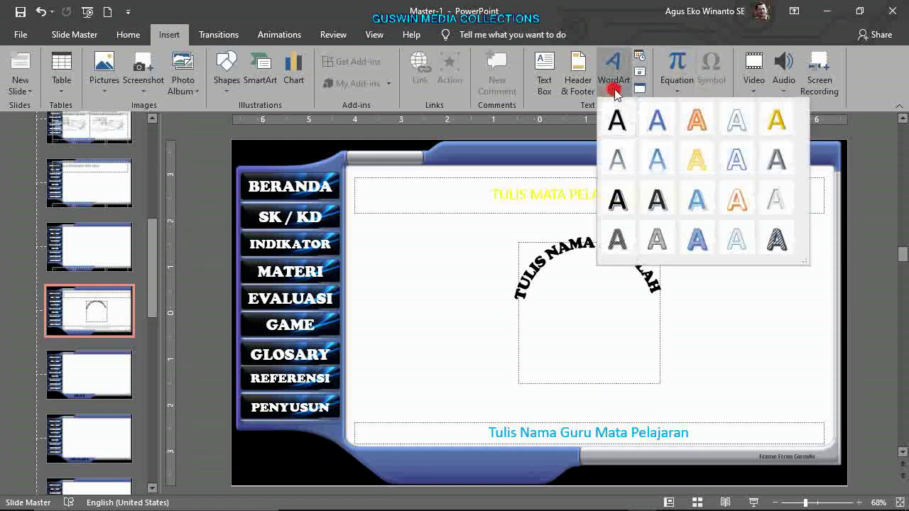
left_click(775, 156)
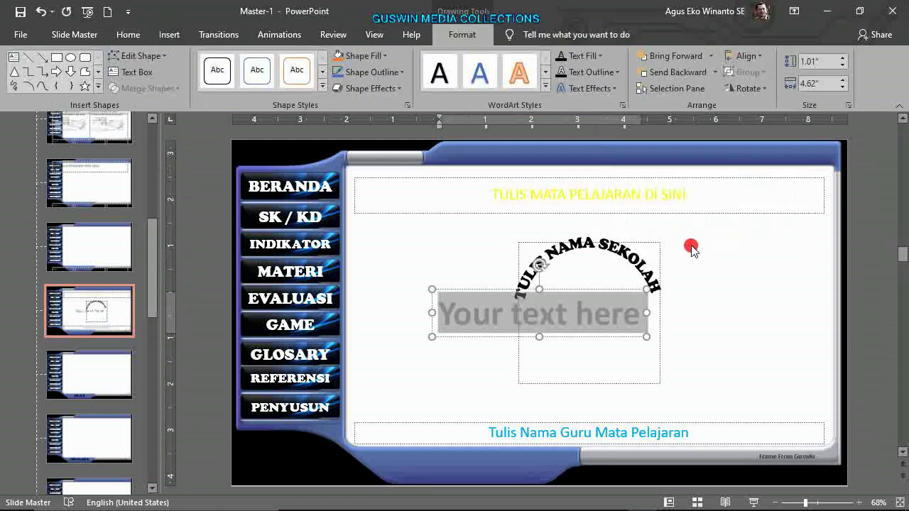
type("Guru")
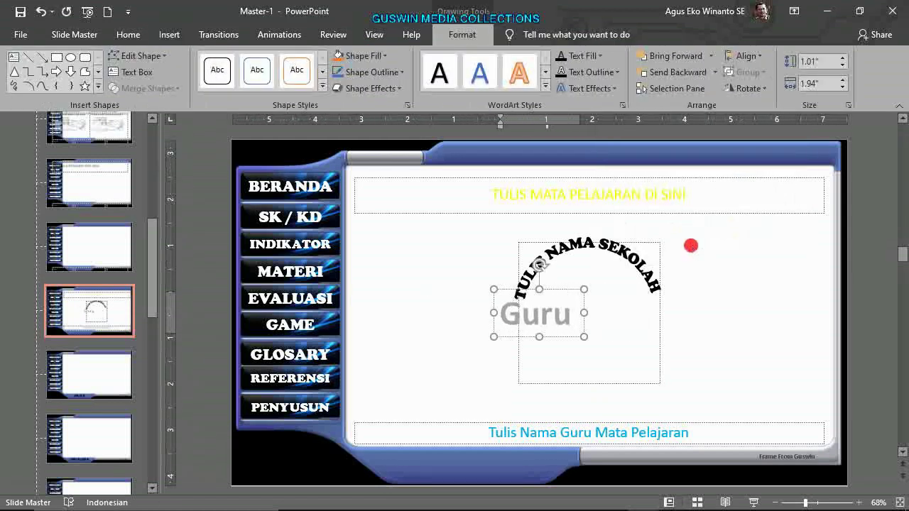
type(" Mape")
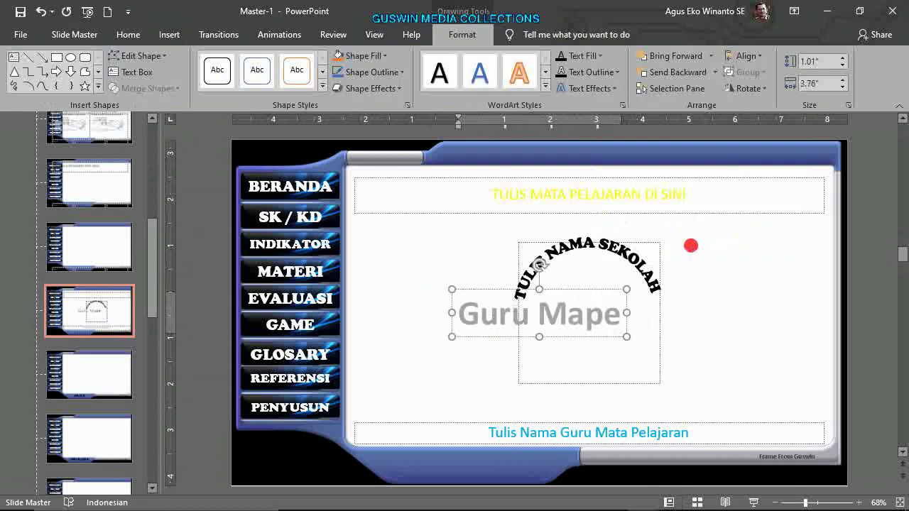
type("l")
mouse_move(572, 338)
left_mouse_down()
mouse_move(575, 381)
mouse_move(619, 429)
left_mouse_up()
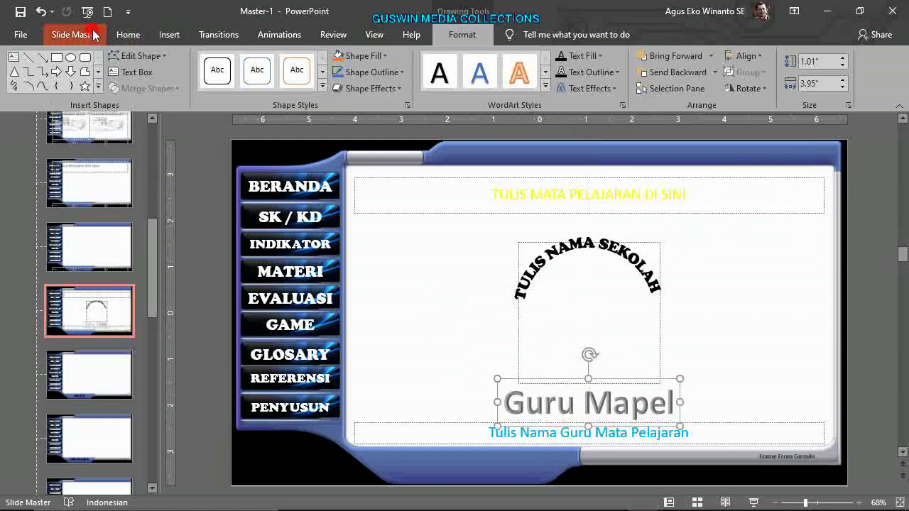
Shrink the Guru Mapel WordArt to 28 pt and place it just above the teacher-name placeholder
left_click(122, 35)
left_click(281, 63)
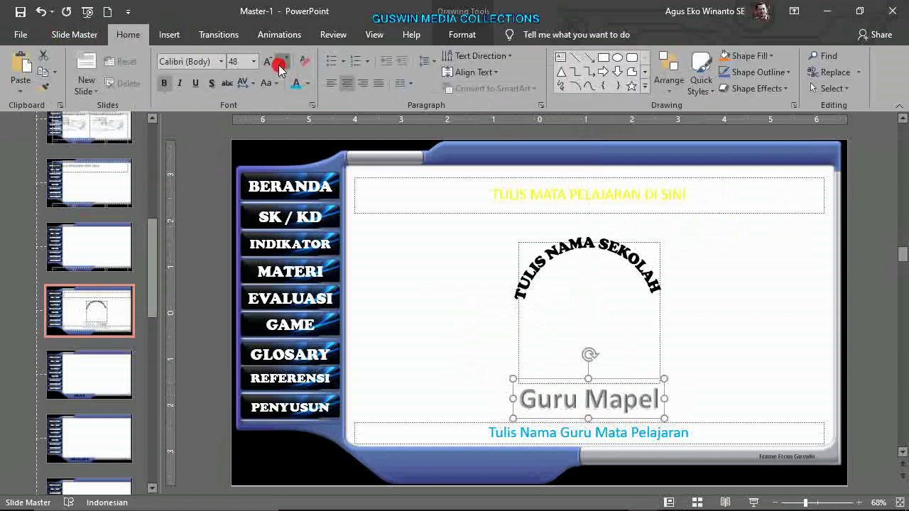
left_click(281, 62)
left_click(280, 66)
left_click(280, 65)
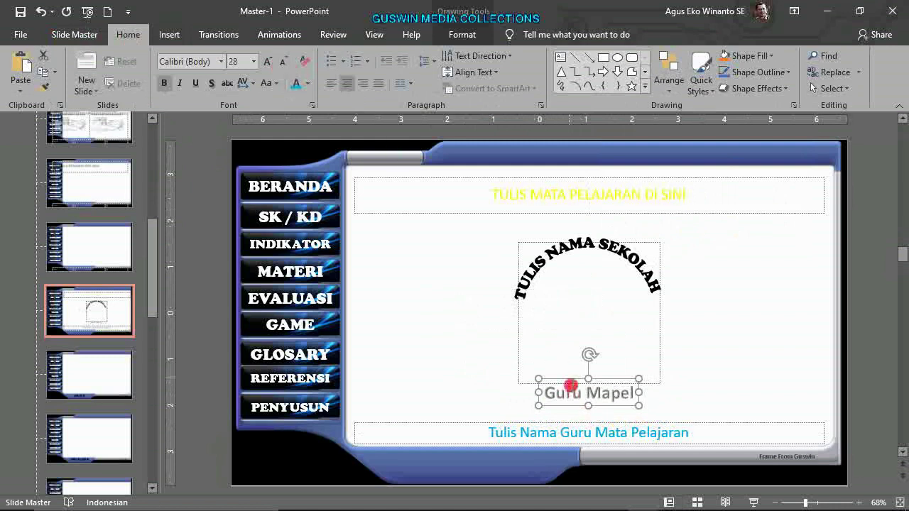
mouse_move(603, 405)
left_mouse_down()
mouse_move(606, 416)
mouse_move(625, 420)
mouse_move(596, 414)
mouse_move(603, 427)
left_mouse_up()
left_click(714, 382)
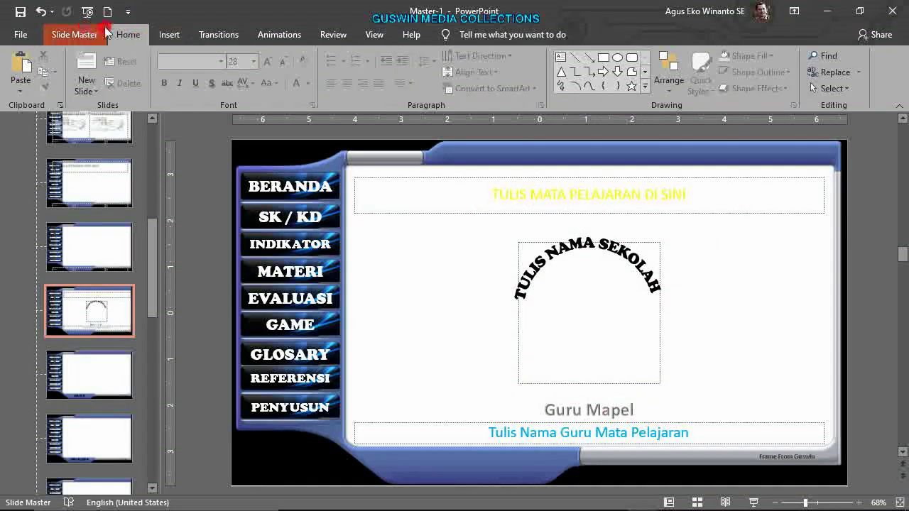
left_click(73, 33)
Close Master View, apply the BERANDA layout to slide 1, and select the teacher-name placeholder
left_click(577, 75)
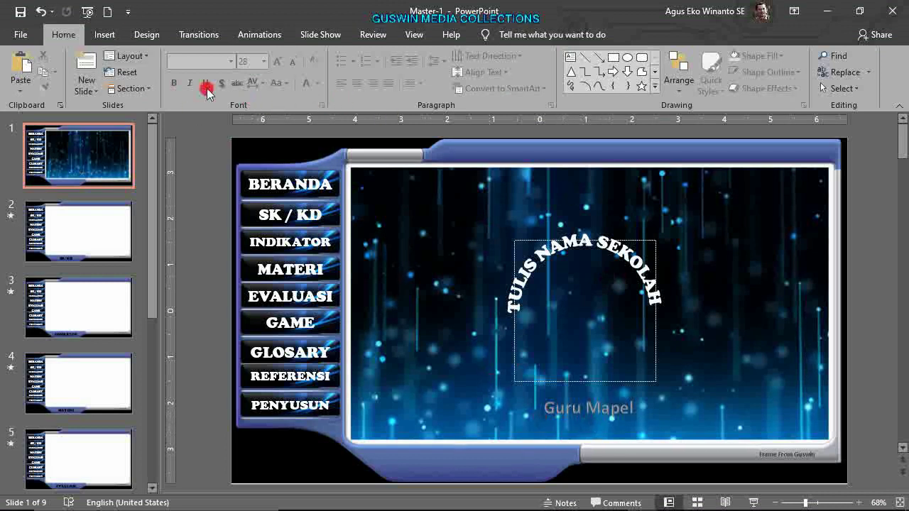
left_click(148, 60)
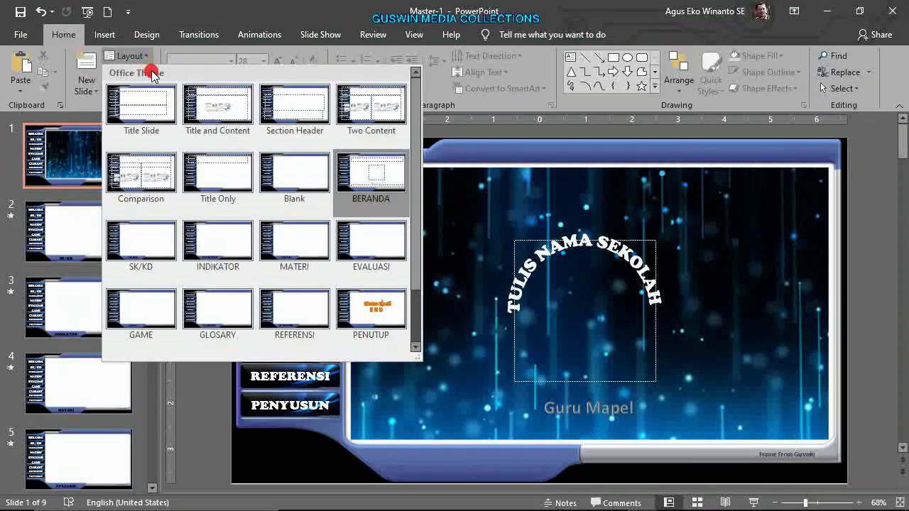
left_click(371, 178)
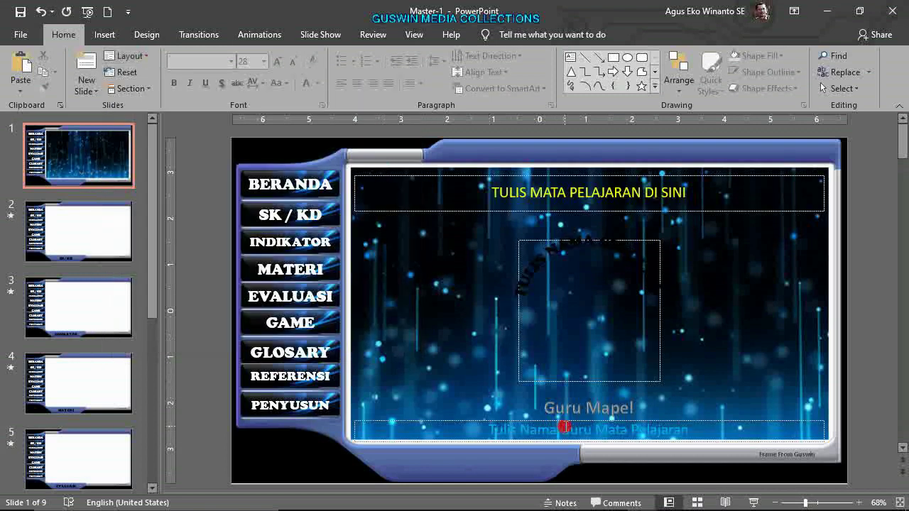
left_click(569, 428)
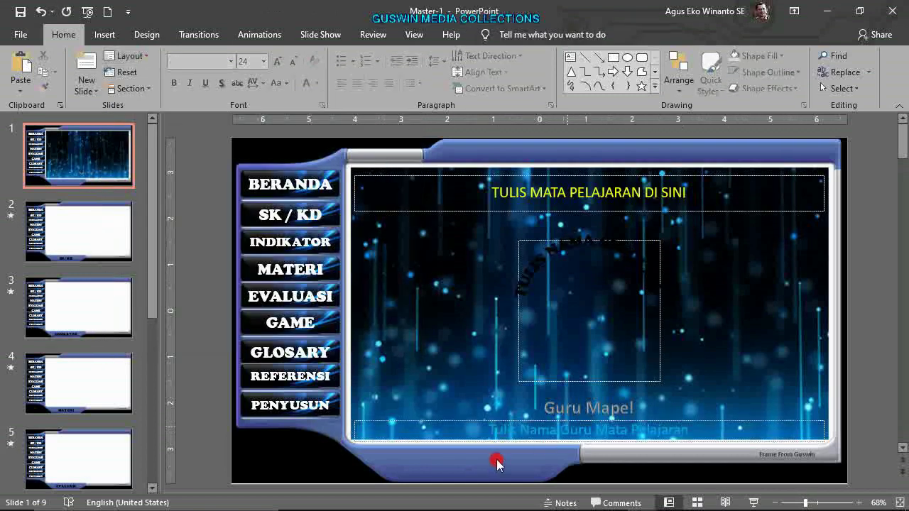
left_click(468, 420)
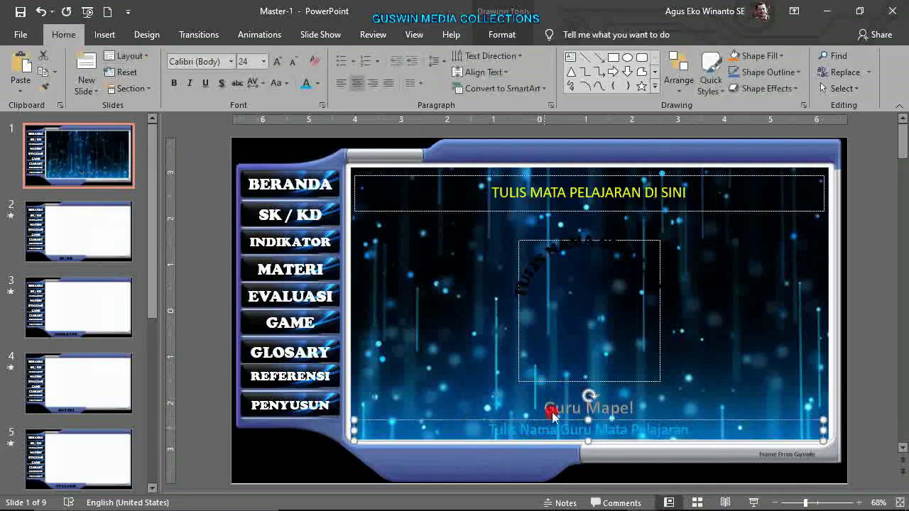
Give the teacher-name text a dark blue fill and a white outline
left_click(513, 36)
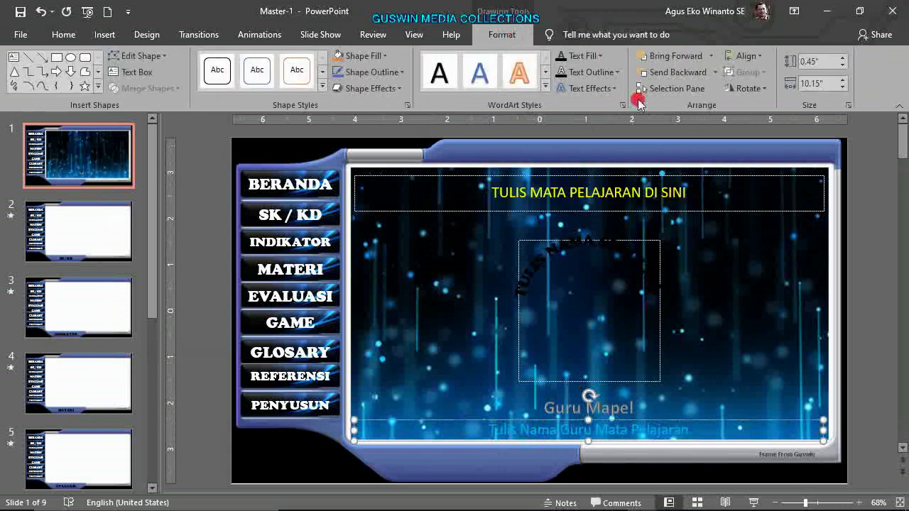
left_click(599, 57)
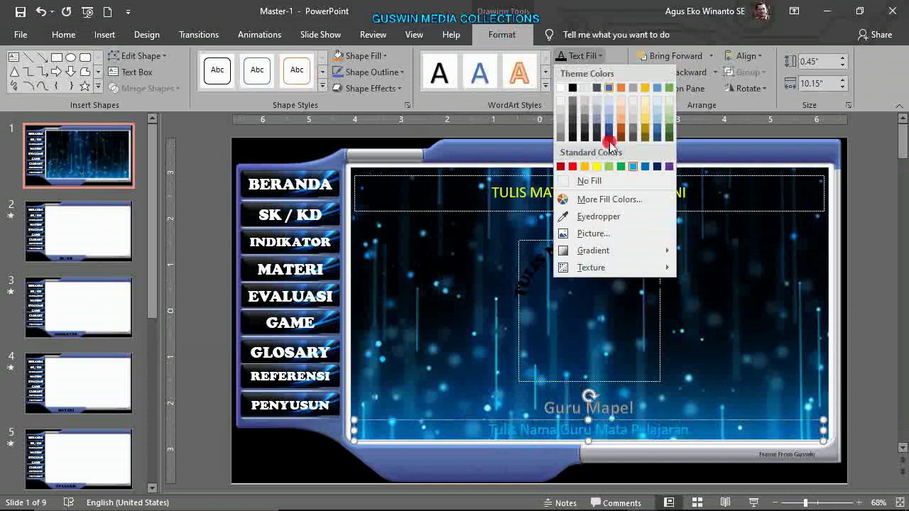
left_click(658, 167)
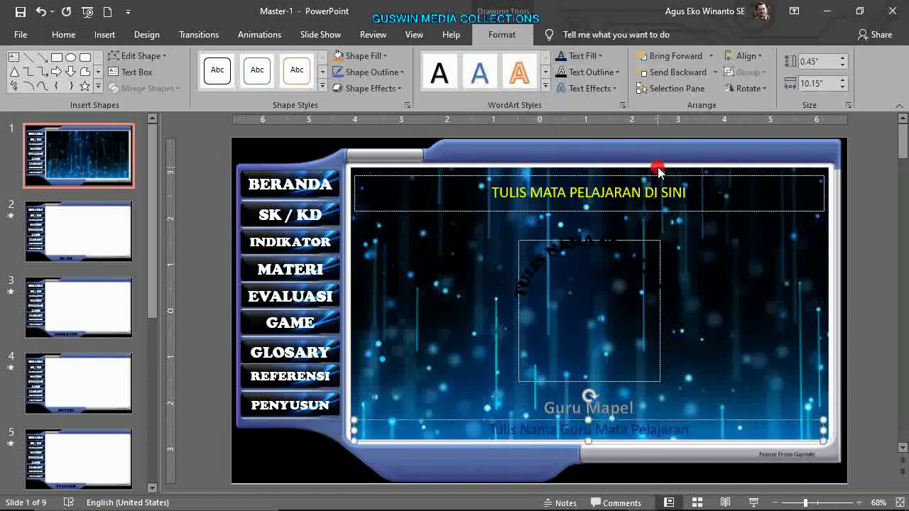
left_click(609, 72)
left_click(563, 105)
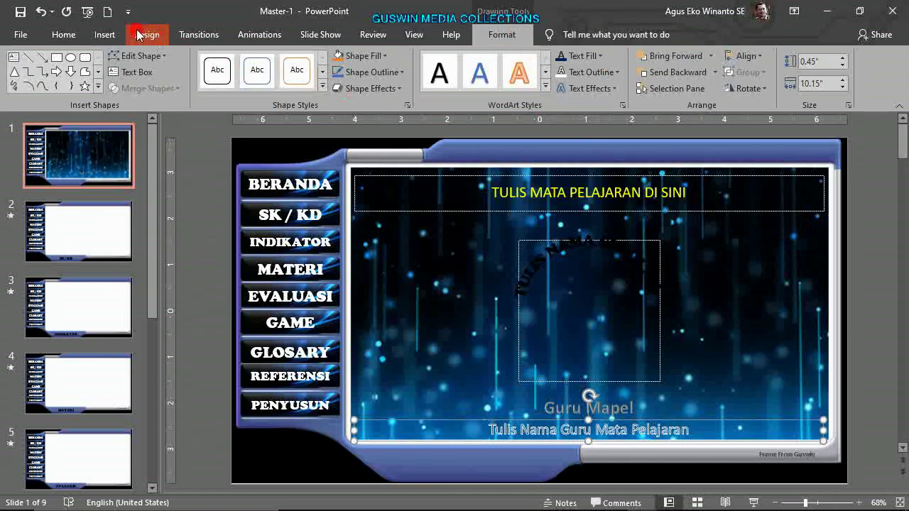
Set the teacher-name text font to Cooper Black
left_click(65, 34)
left_click(230, 62)
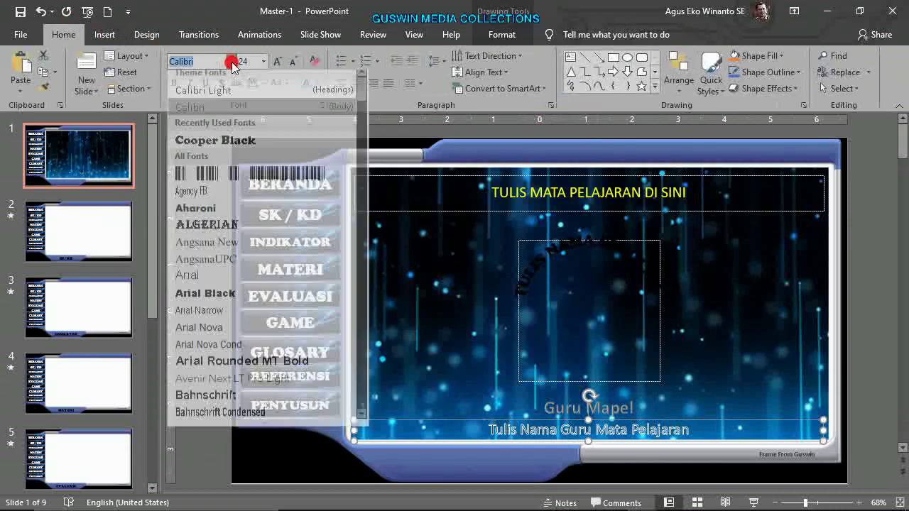
left_click(213, 151)
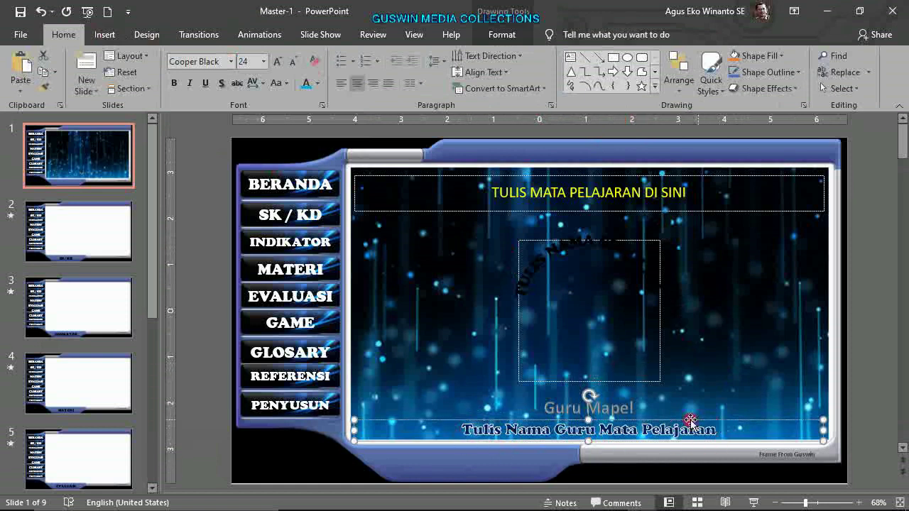
left_click(508, 34)
left_click(612, 88)
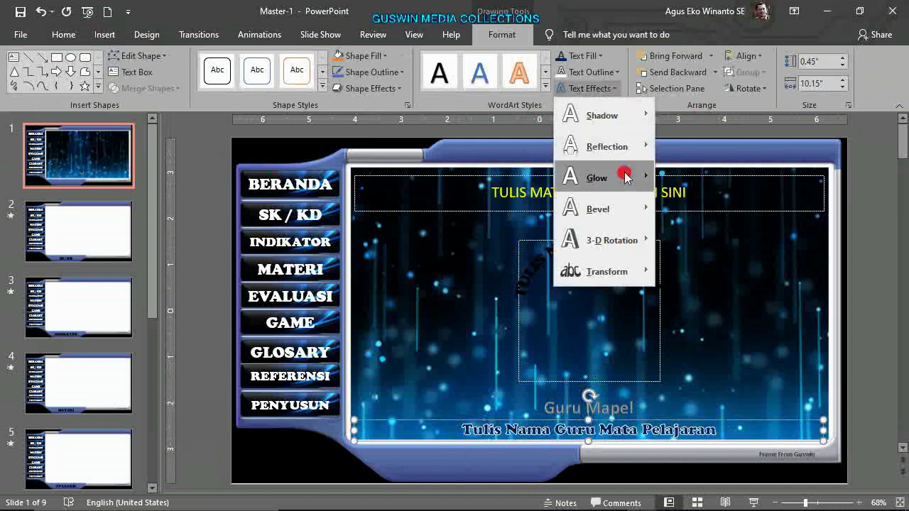
Apply a coloured glow to the teacher-name text
mouse_move(625, 180)
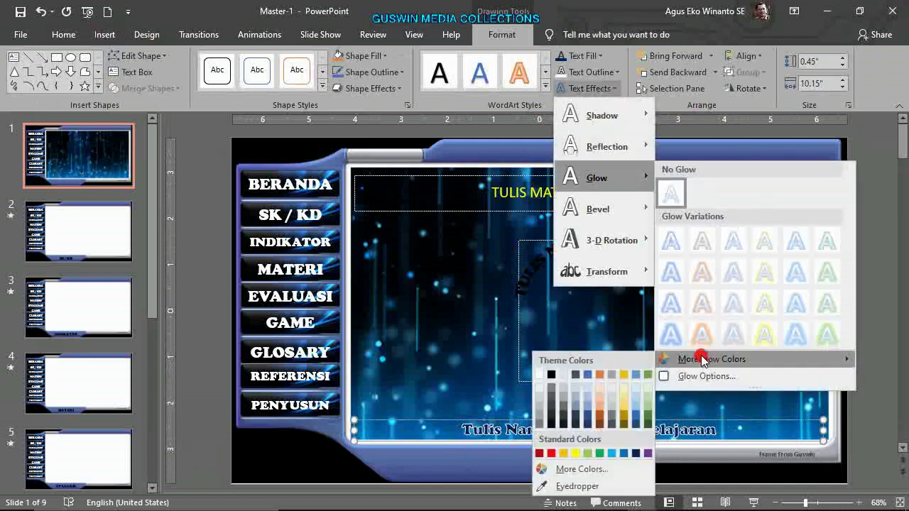
mouse_move(668, 359)
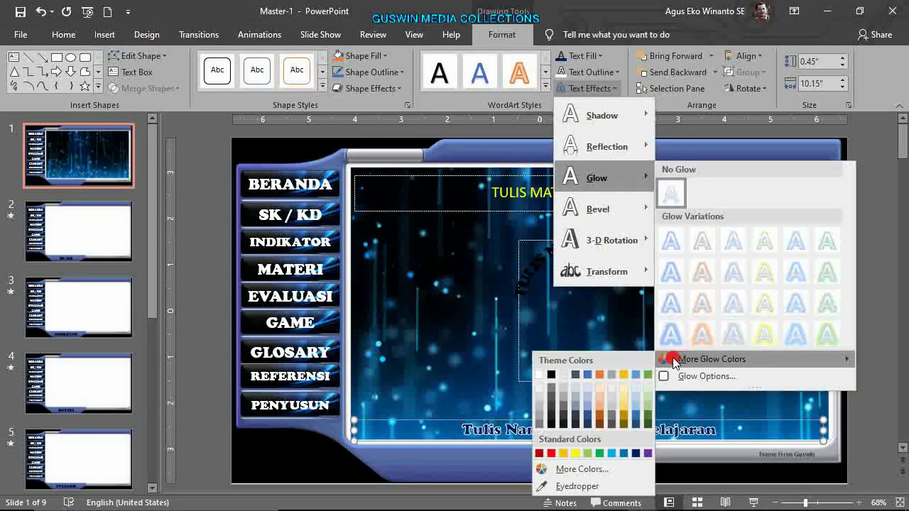
left_click(544, 374)
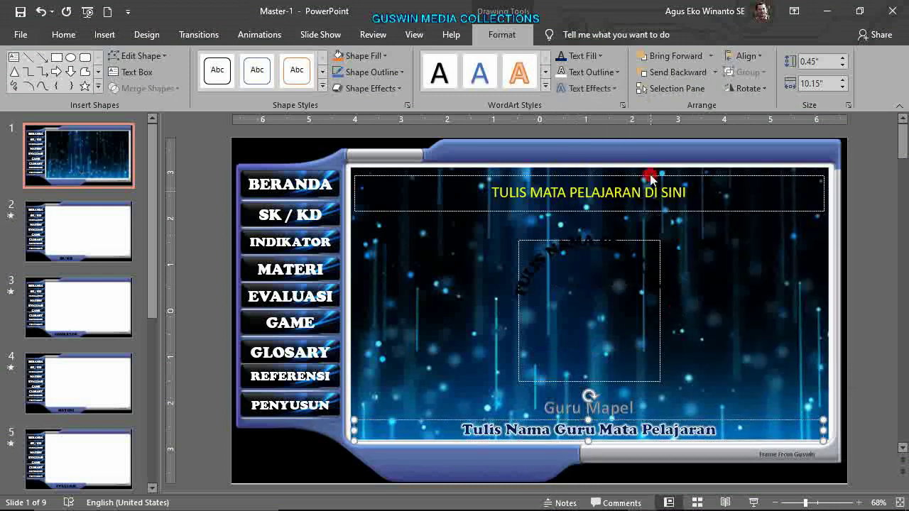
Set the glow to 13 pt size and 26% transparency, then close the Format Shape pane
left_click(605, 88)
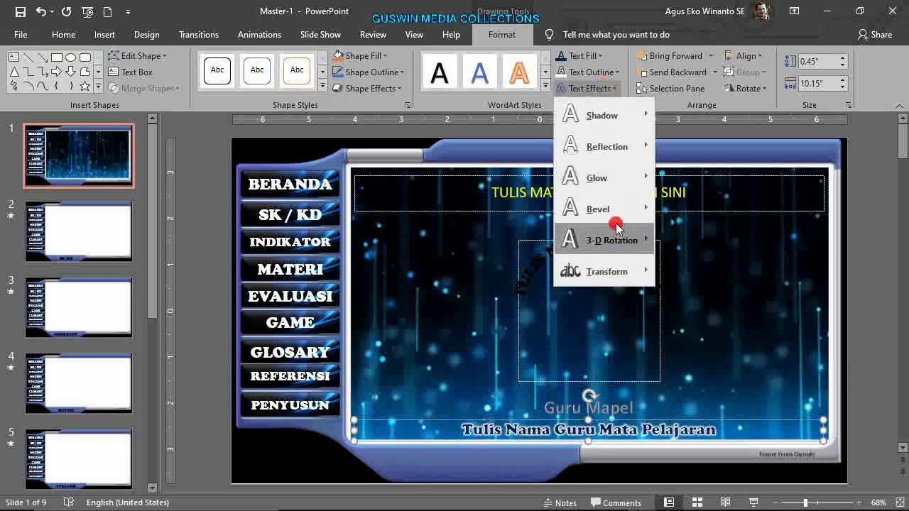
mouse_move(618, 178)
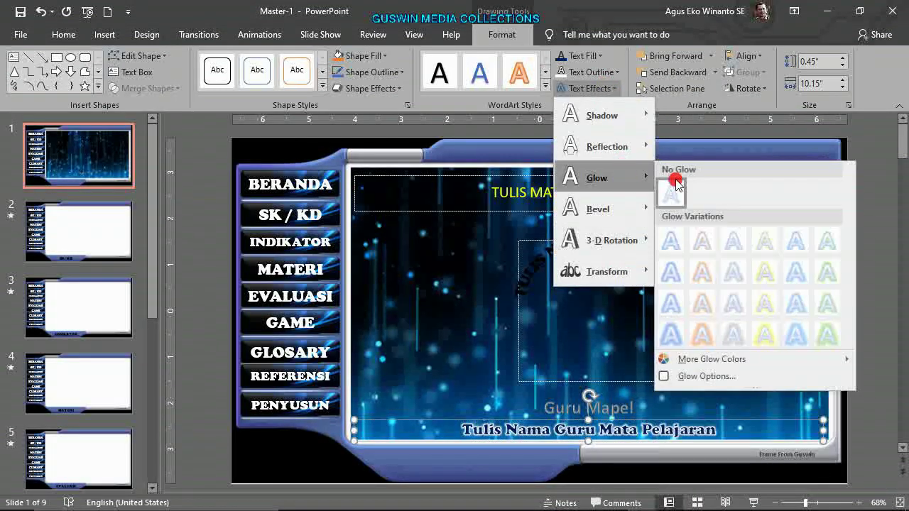
left_click(704, 376)
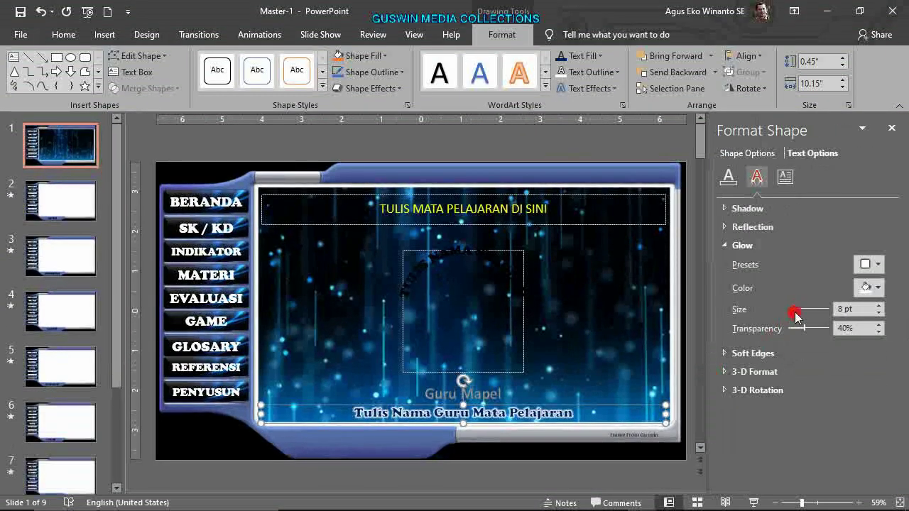
left_click_drag(808, 316, 799, 312)
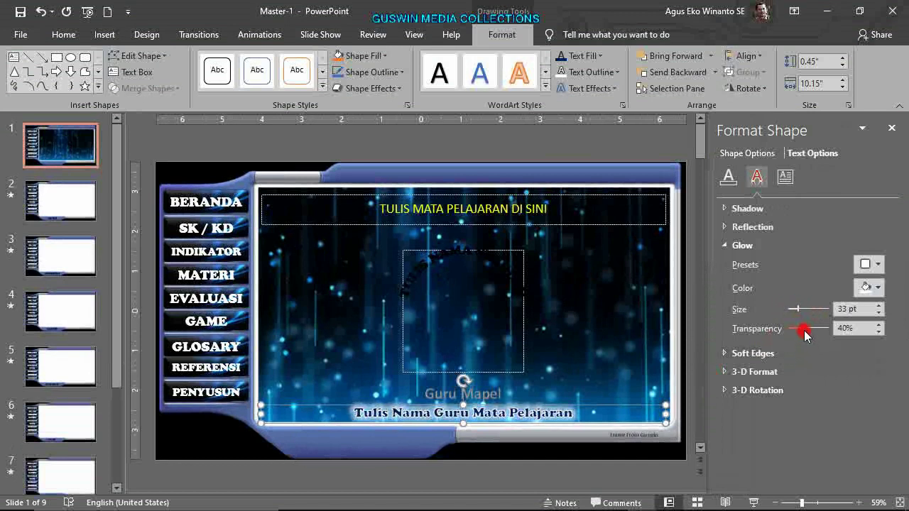
mouse_move(803, 329)
left_mouse_down()
mouse_move(789, 334)
mouse_move(802, 333)
left_mouse_up()
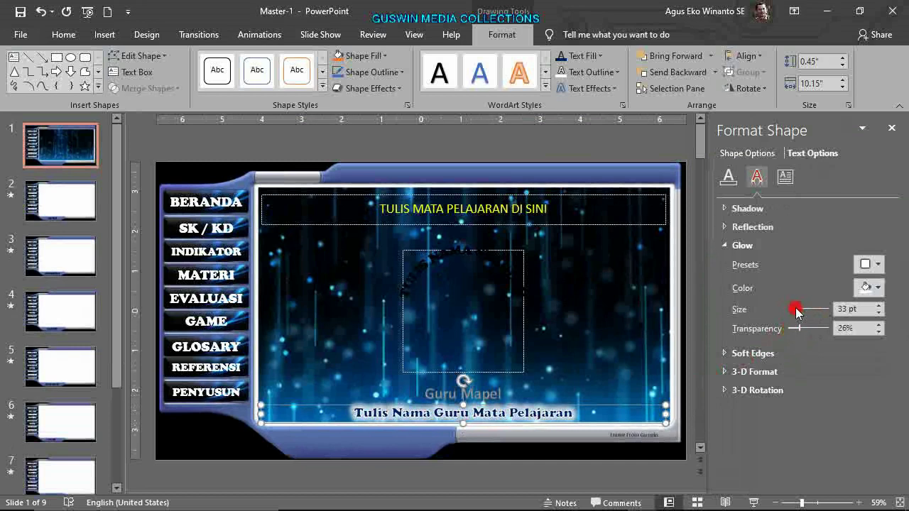
left_click_drag(799, 310, 793, 313)
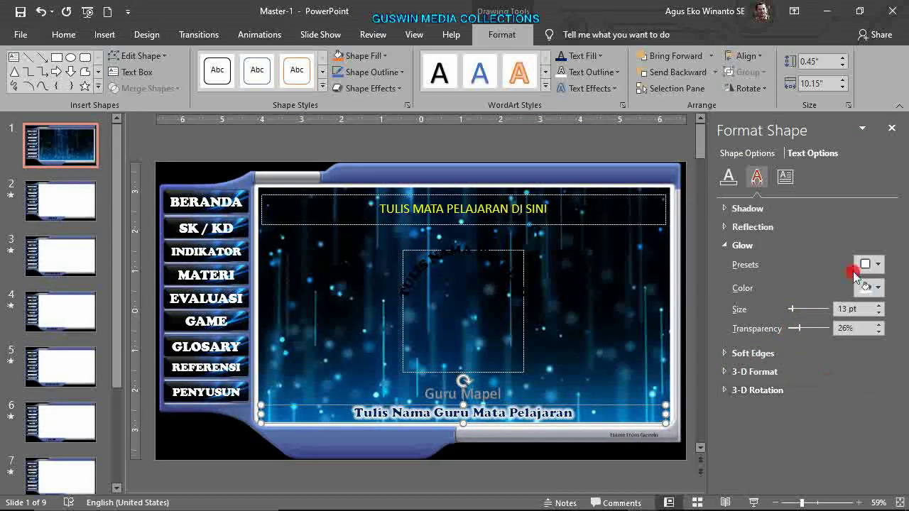
left_click(893, 129)
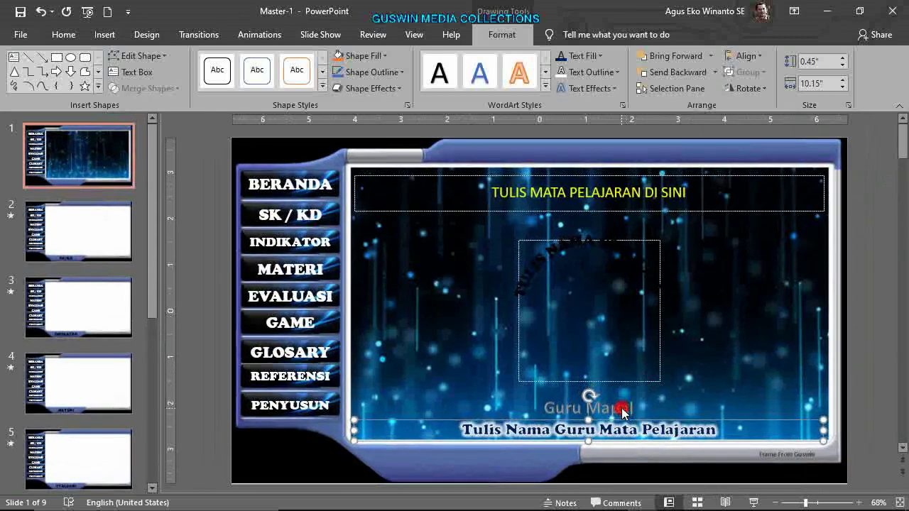
left_click(621, 415)
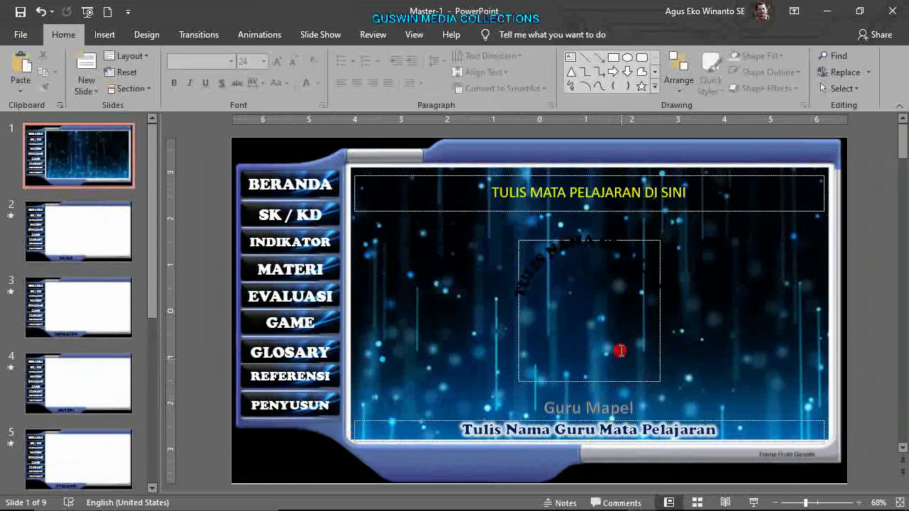
Make the curved TULIS NAMA SEKOLAH WordArt white, dismiss the VLC notification, and start the slide show
left_click(661, 357)
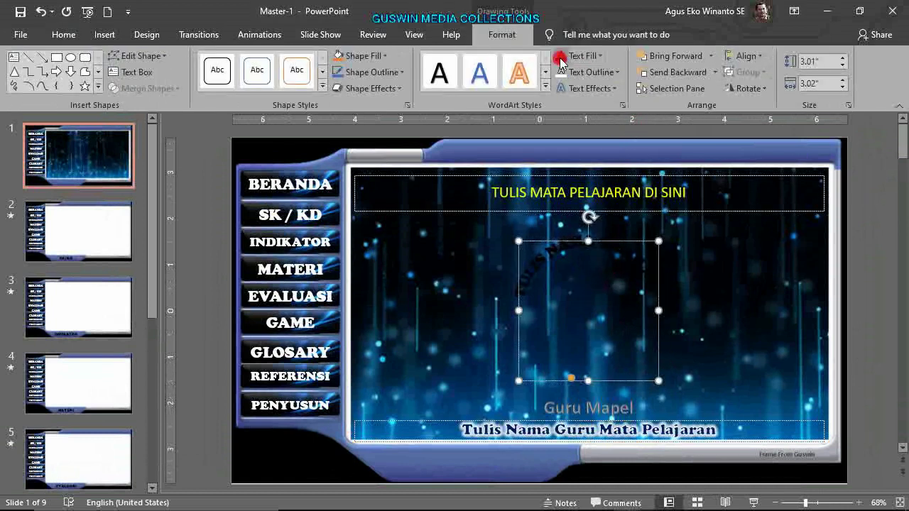
left_click(562, 58)
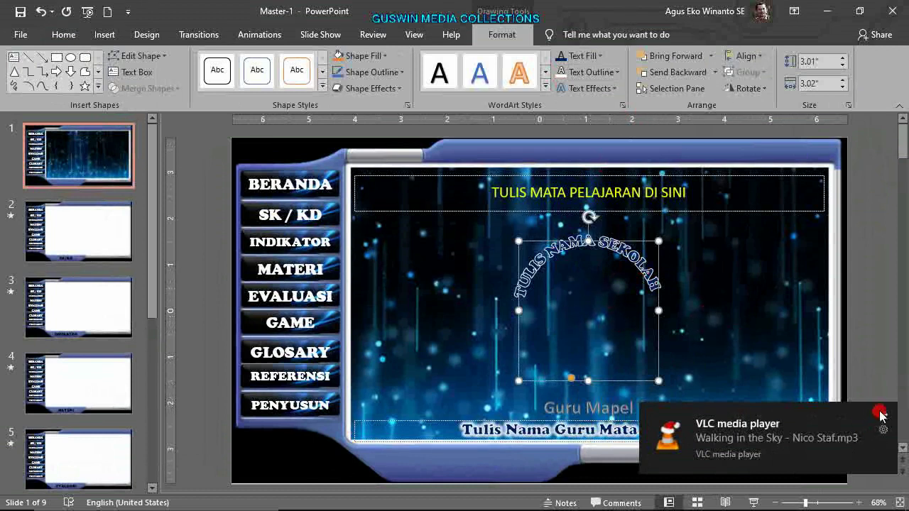
left_click(880, 415)
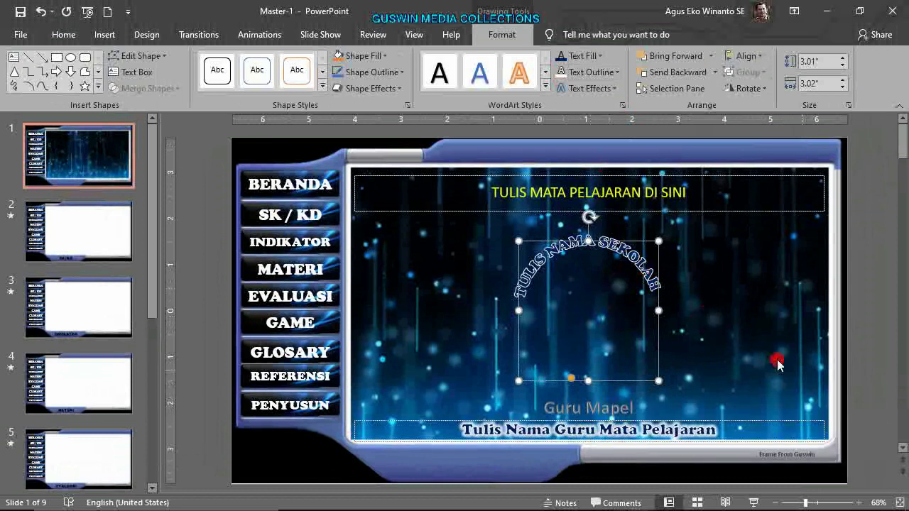
left_click(755, 503)
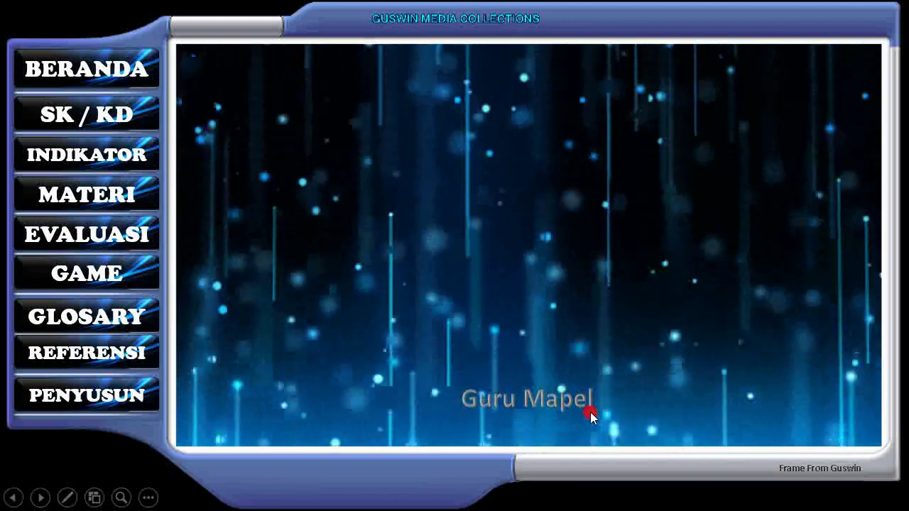
Exit the slide show and delete the TULIS NAMA SEKOLAH text from the WordArt
key("Escape")
key("Delete")
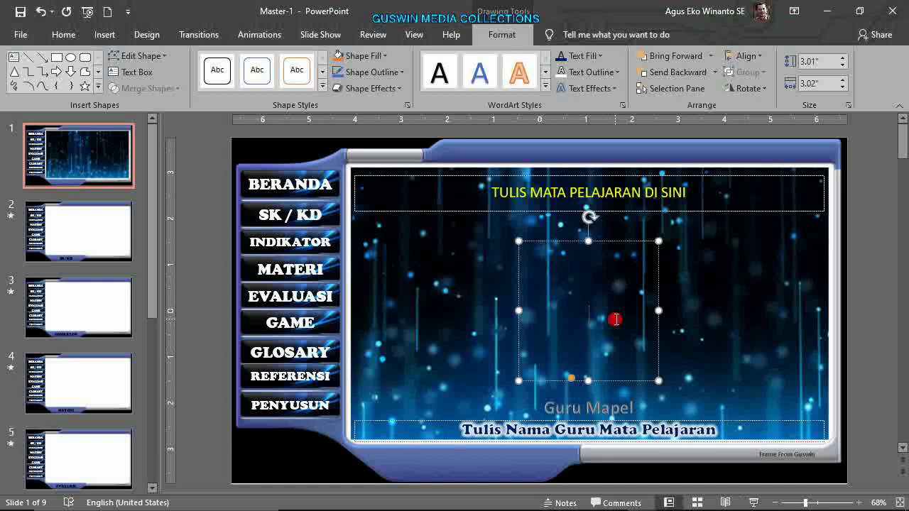
Title the slide 'AKUNTANSI KELAS XII' and set the arc to 'SMAS MUHAMMADIYAH 2 SURABAYA' at 28 pt
left_click(632, 199)
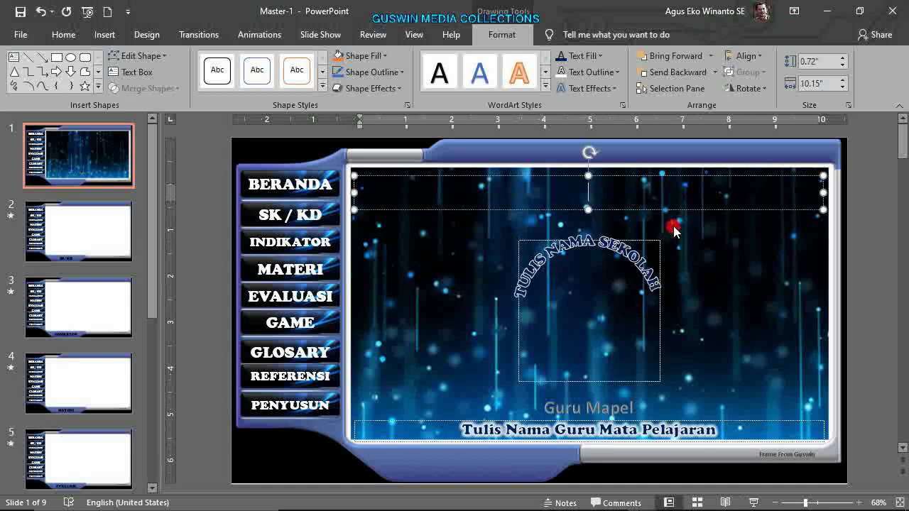
type("AKUNT")
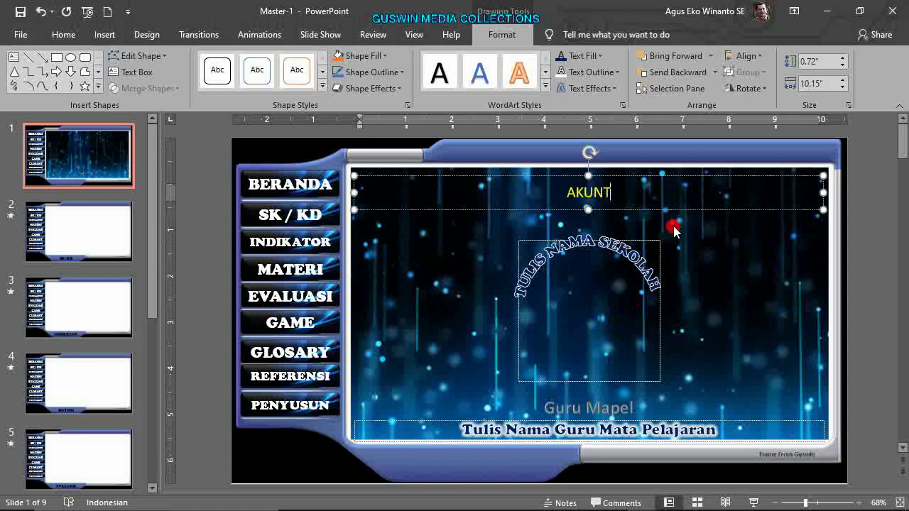
type("ANSI")
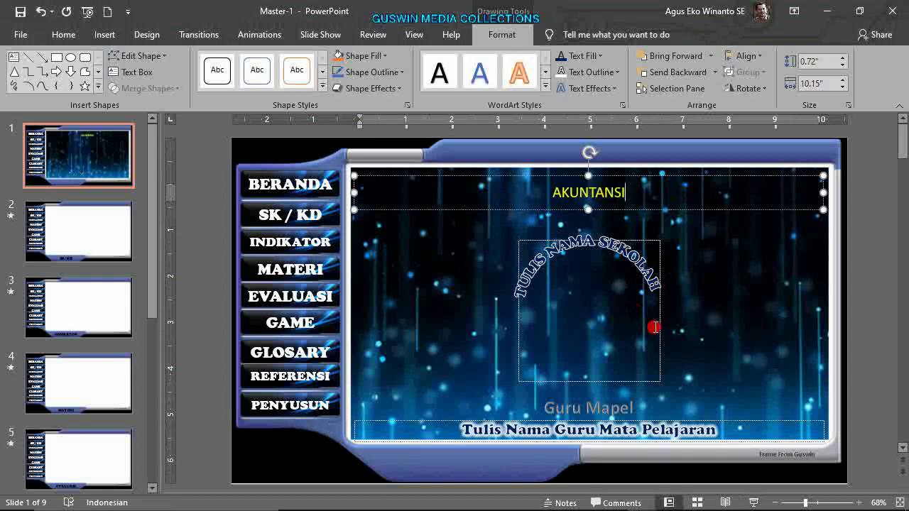
type(" KELAS ")
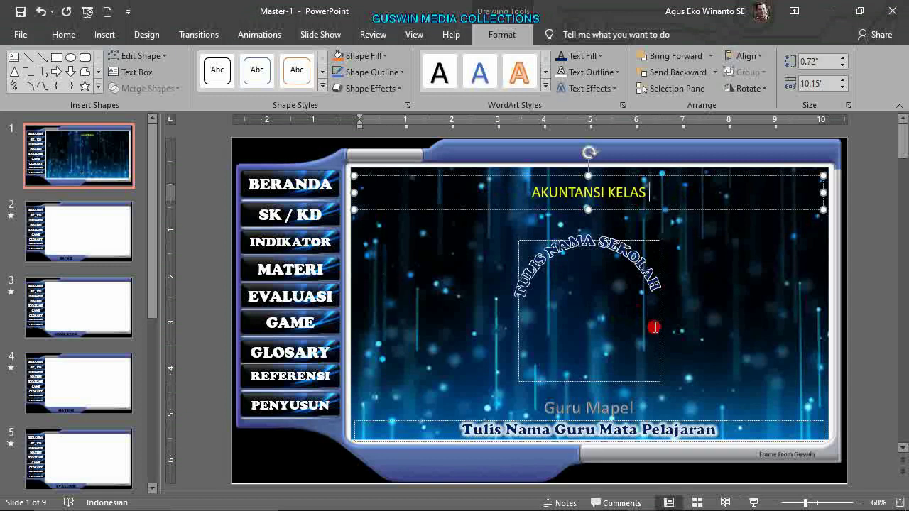
type("XII")
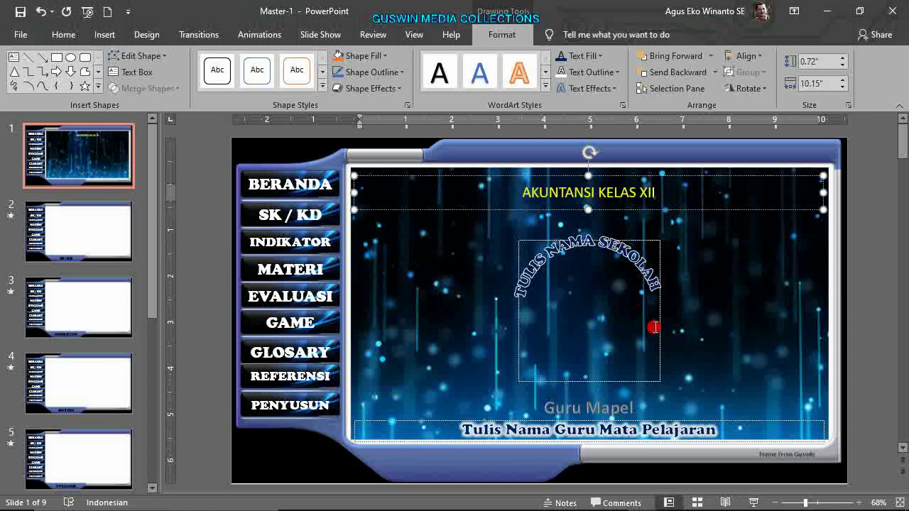
left_click(578, 319)
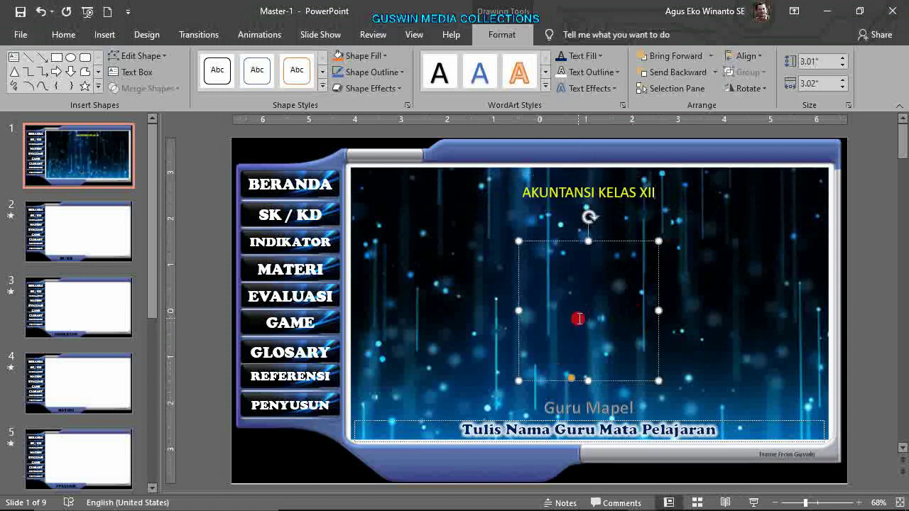
type("SMAS M")
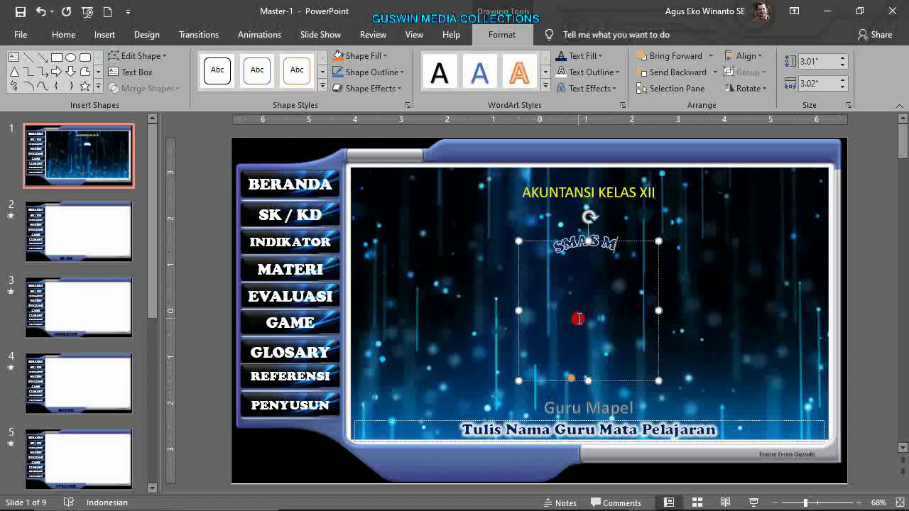
type("UHAMMADI")
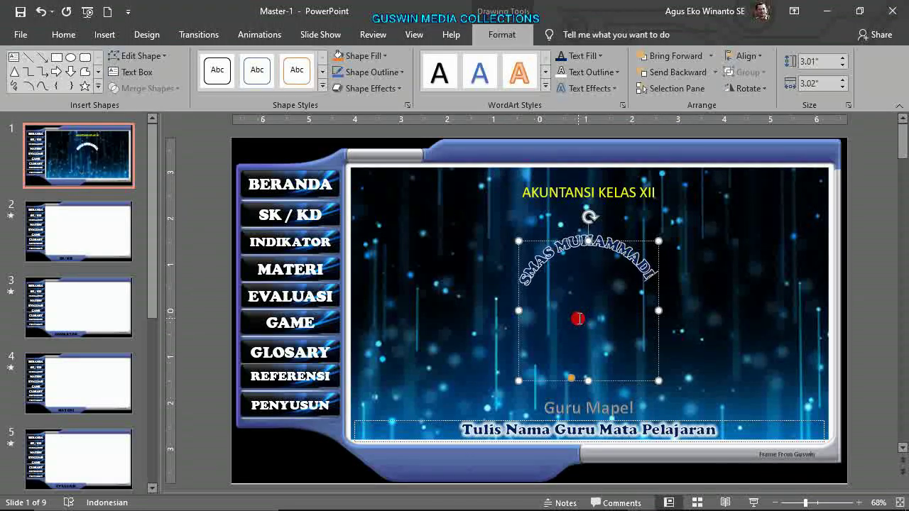
type("YAH 2")
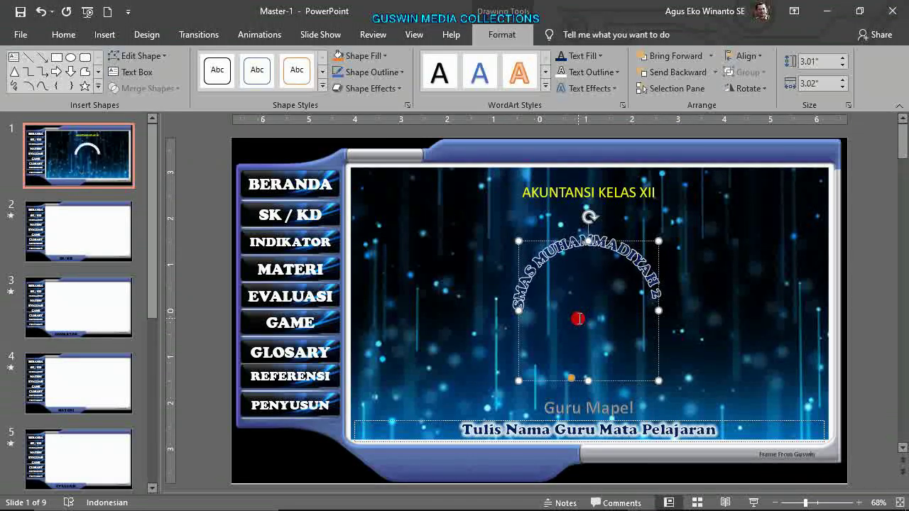
type(" SURABA")
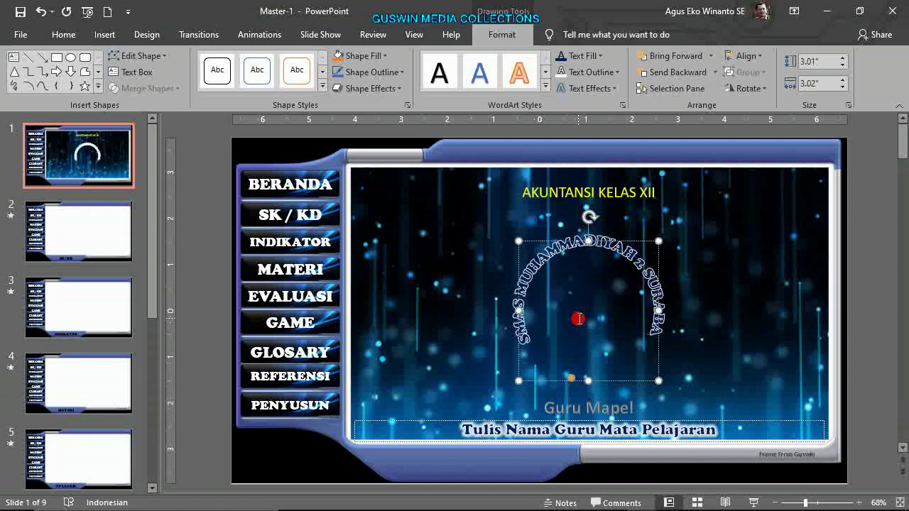
type("YA")
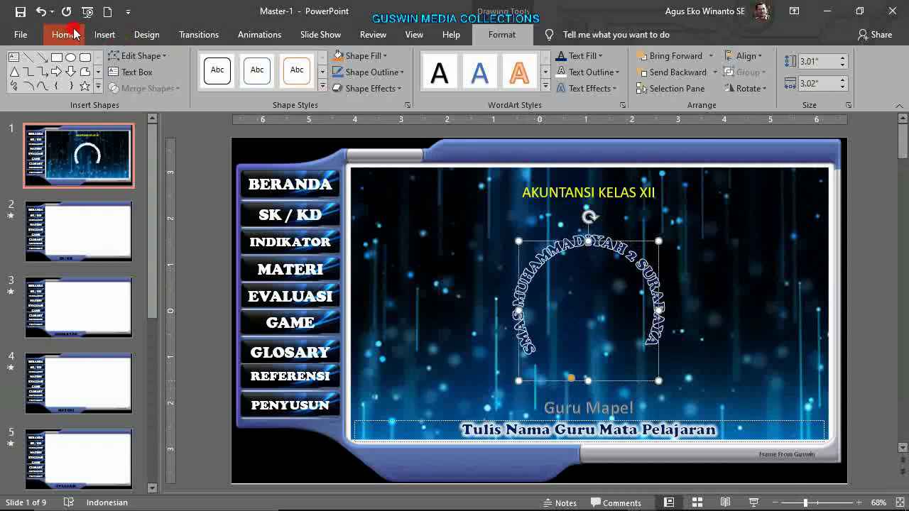
left_click(63, 34)
left_click(275, 63)
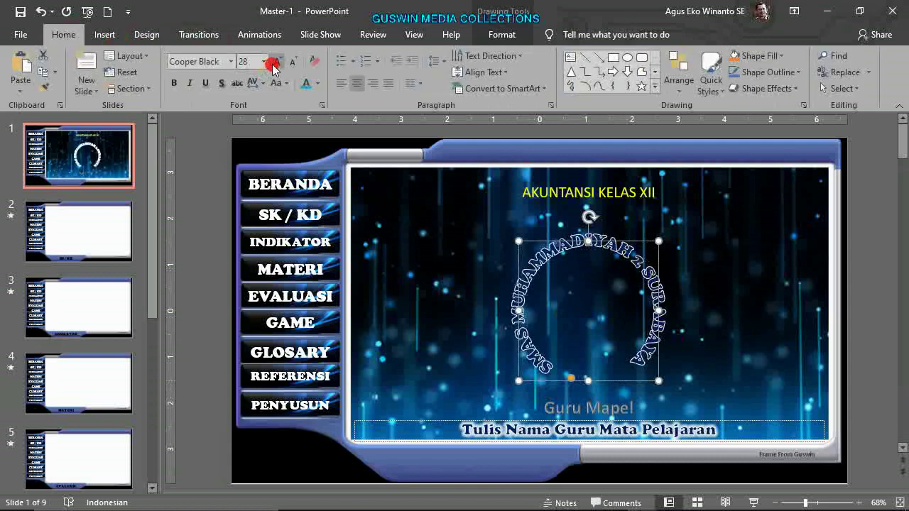
Enlarge the school name to 32 pt, preview the slide as a show, then reselect the WordArt
left_click(274, 62)
left_click(727, 257)
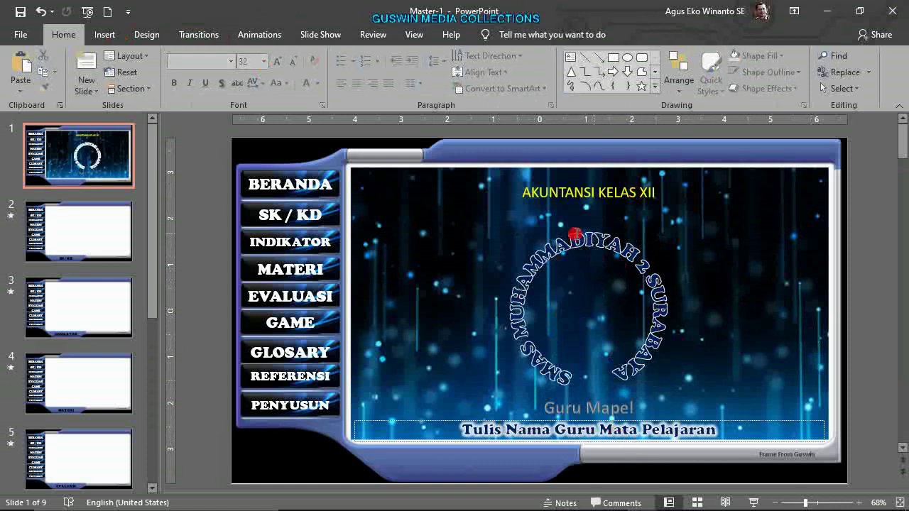
left_click(753, 503)
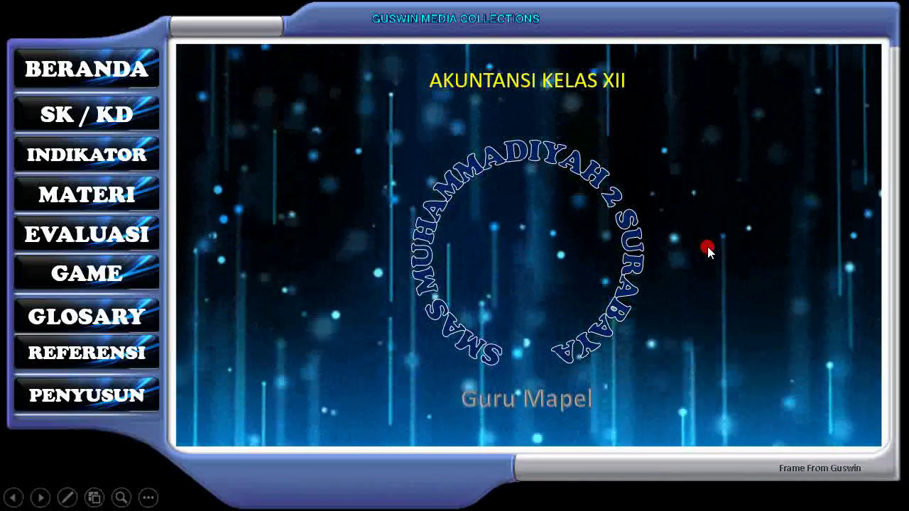
key("Escape")
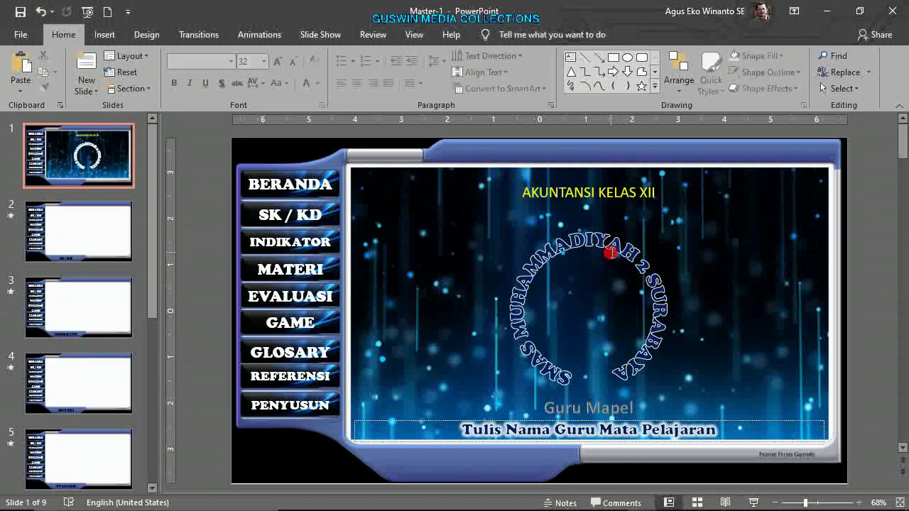
left_click(611, 253)
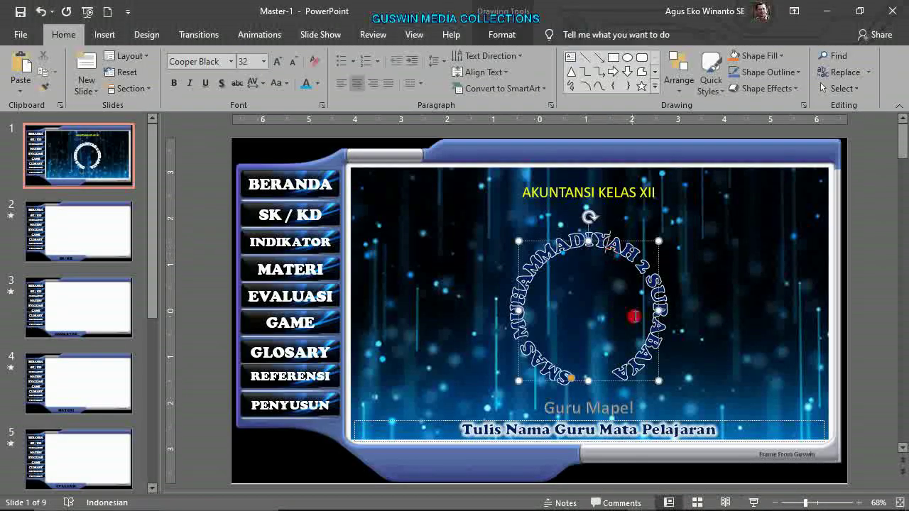
Give the AKUNTANSI KELAS XII title a Wipe entrance from the left
left_click(608, 204)
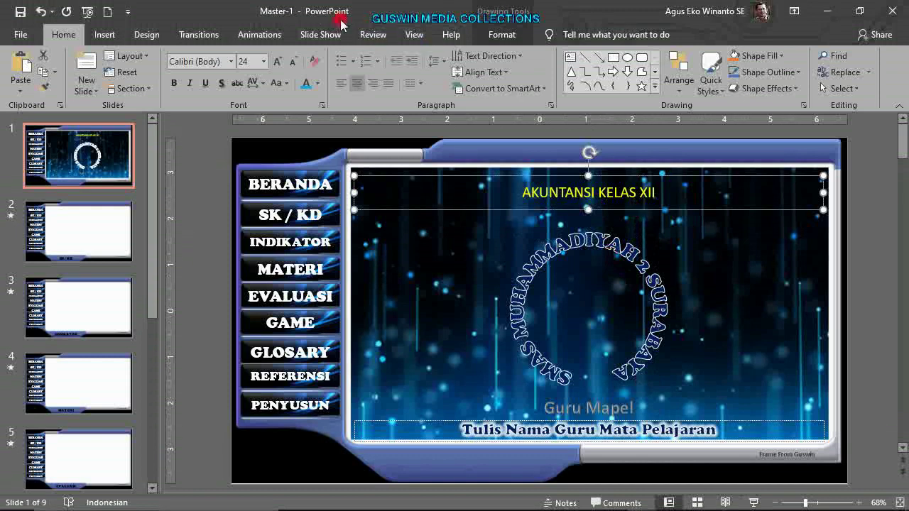
left_click(255, 34)
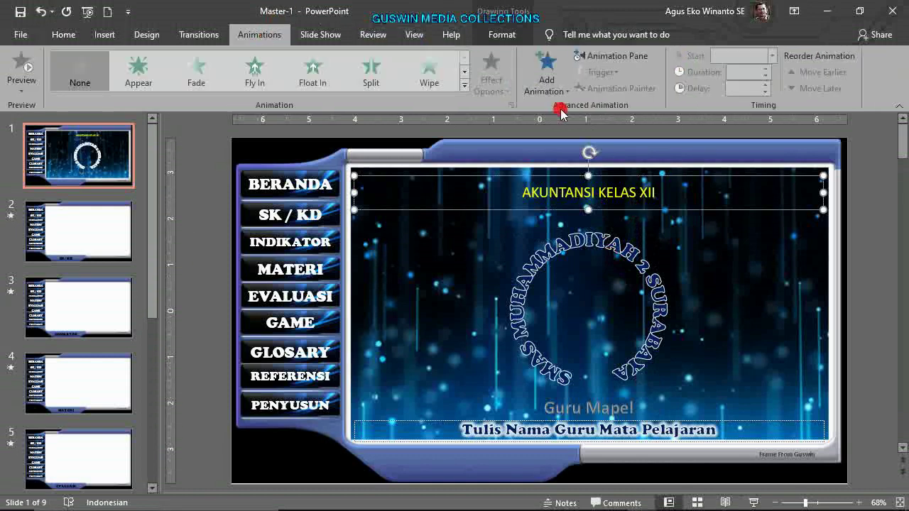
left_click(427, 71)
left_click(492, 79)
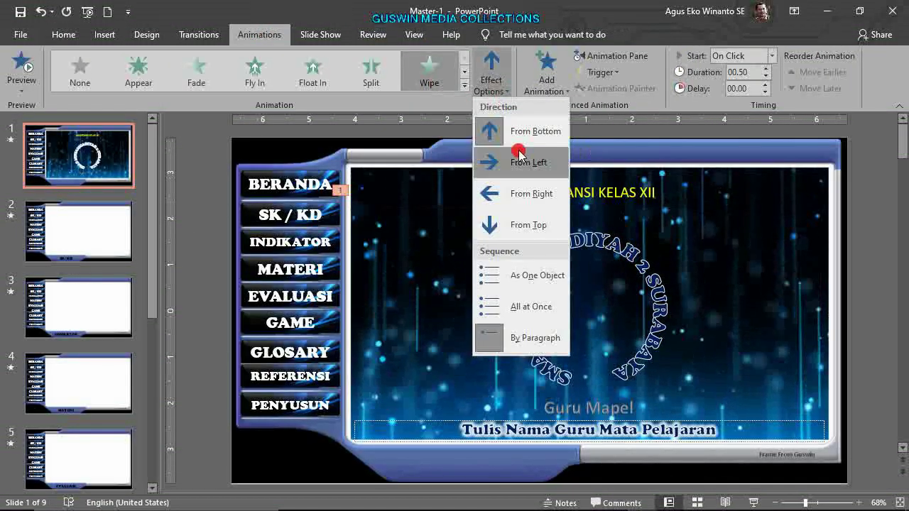
left_click(517, 163)
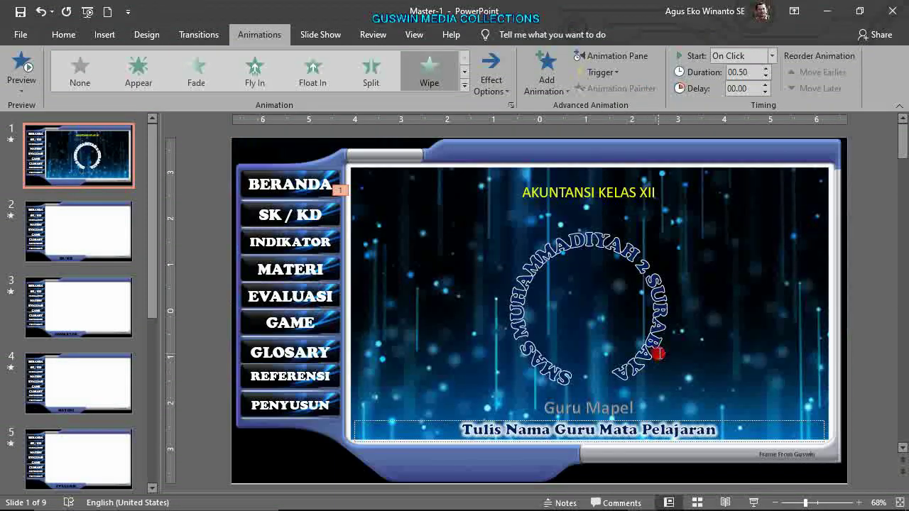
Apply a Zoom entrance to the circular school-name WordArt
left_click(660, 376)
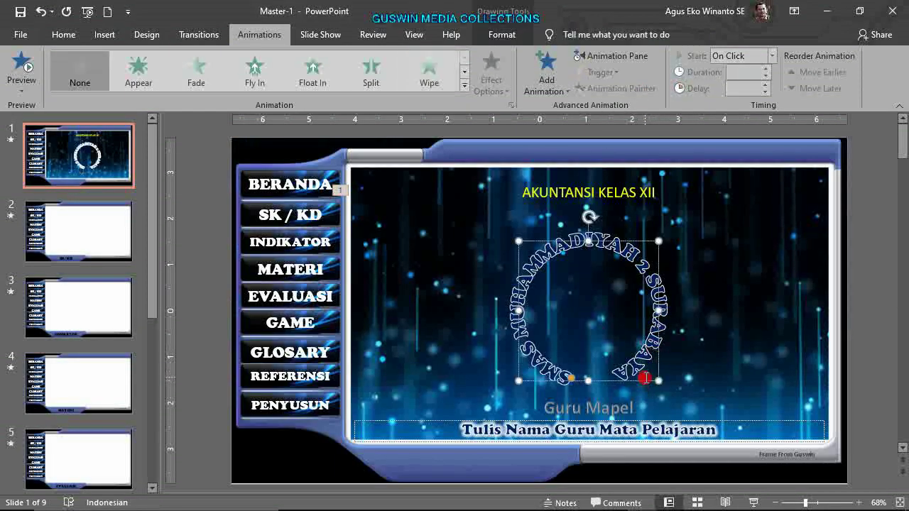
left_click(428, 74)
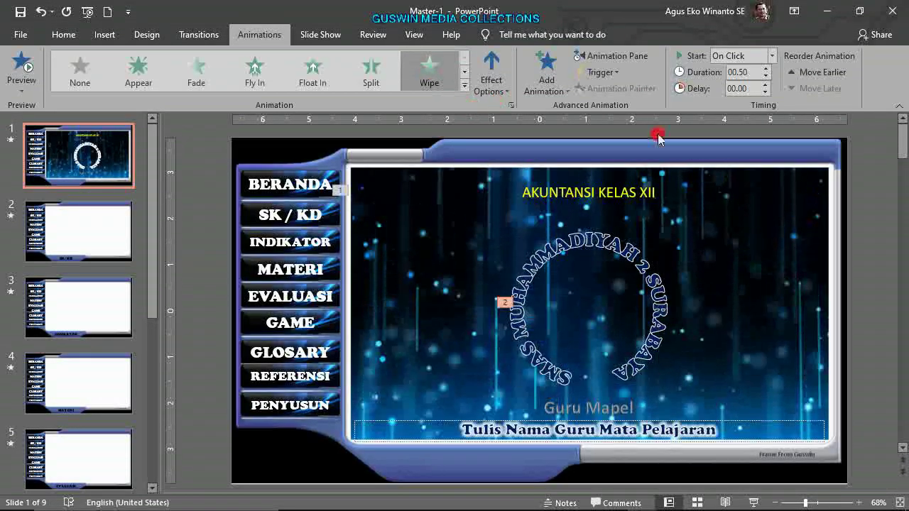
left_click(464, 85)
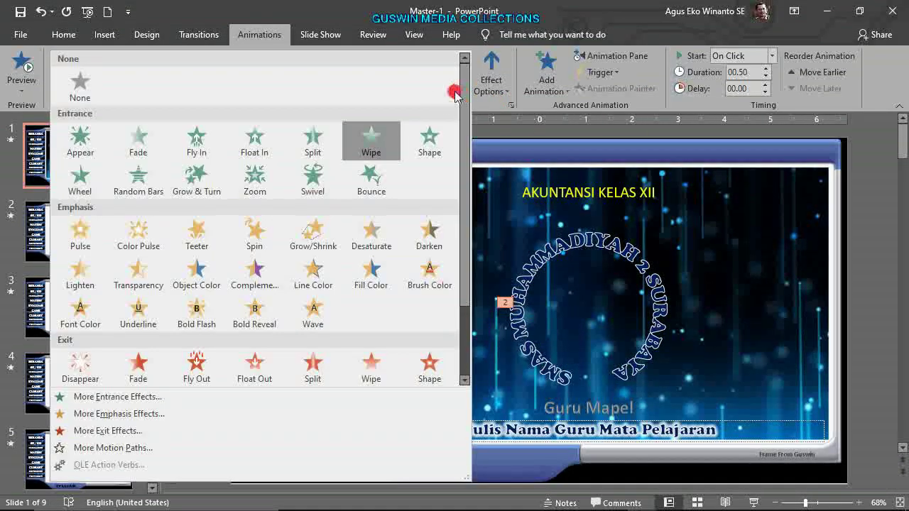
left_click(260, 178)
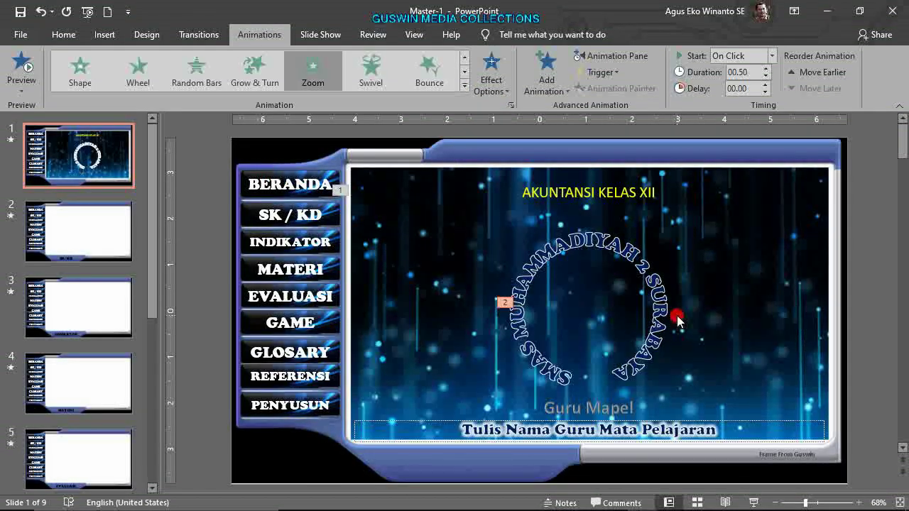
Select the whole teacher-name box and show the Animation Pane
left_click(623, 431)
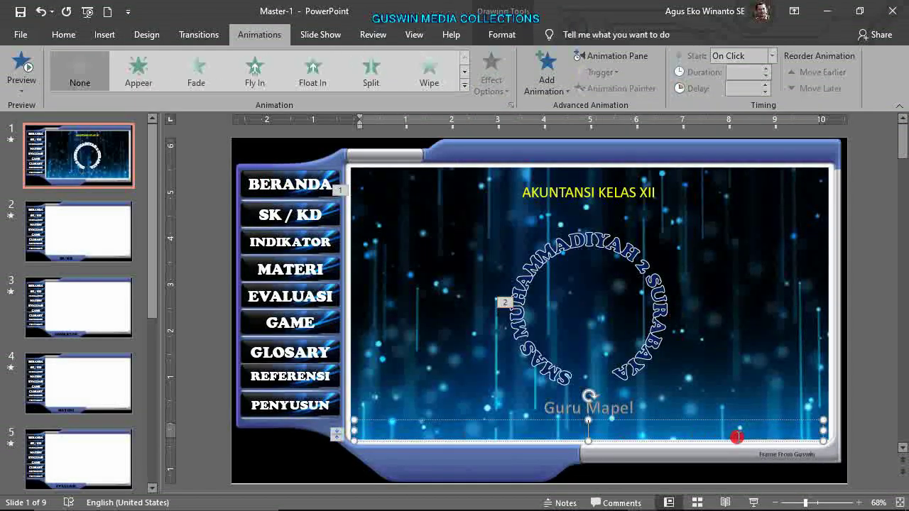
left_click(711, 424)
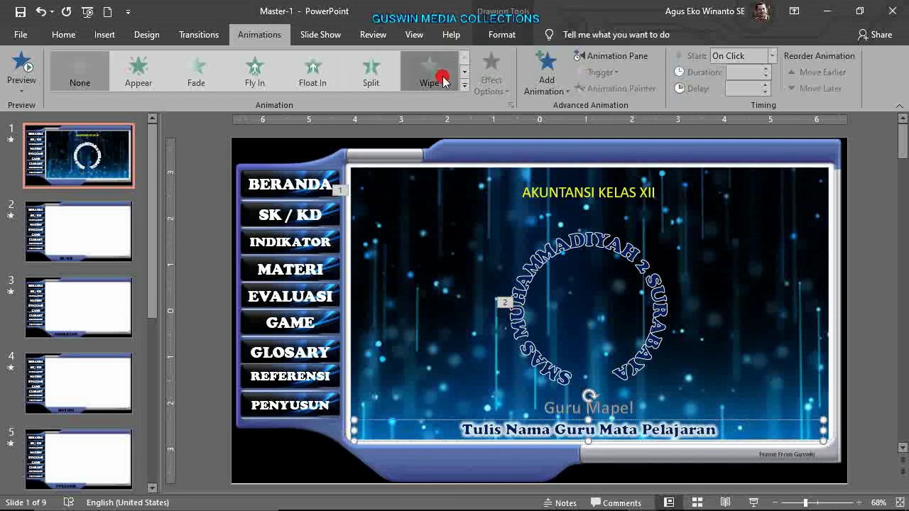
left_click(625, 60)
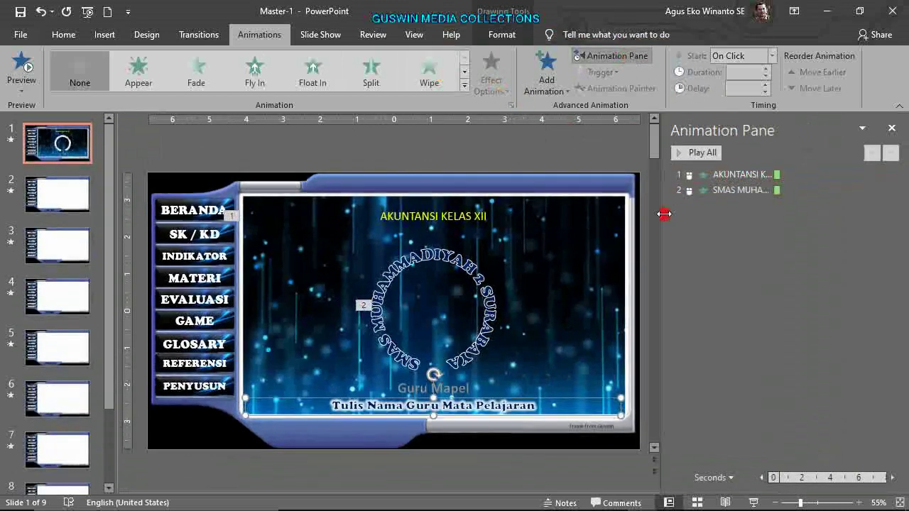
Narrow the Animation Pane and give the teacher-name box a Wipe entrance
left_click_drag(663, 209, 789, 197)
left_click(598, 427)
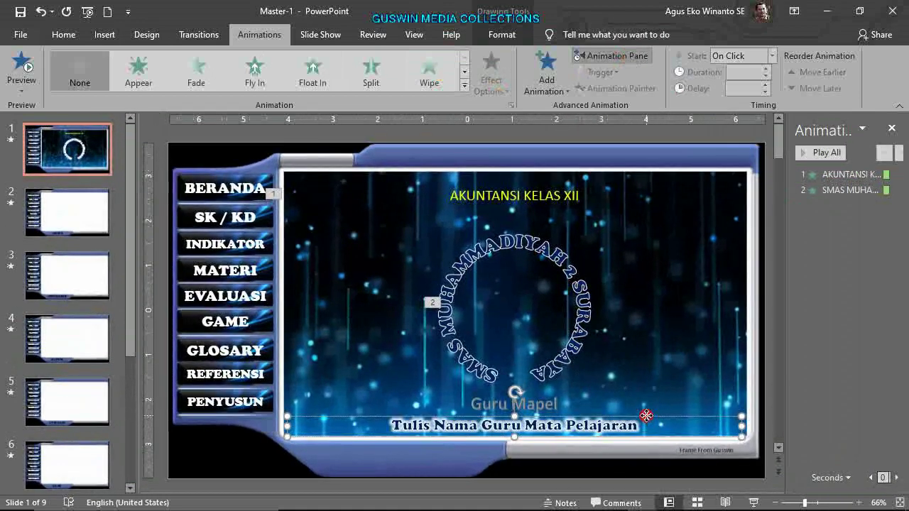
left_click(432, 82)
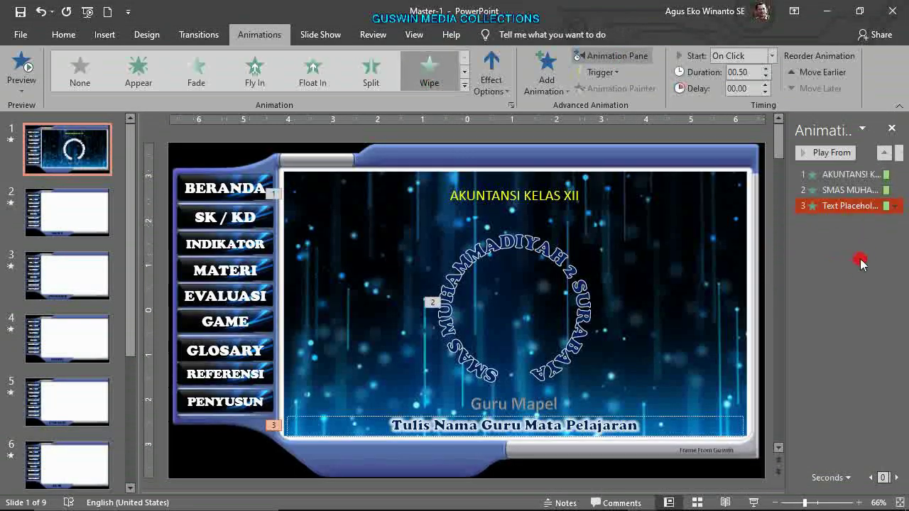
Set all three animations to start With Previous and preview the slide show
left_click(835, 175)
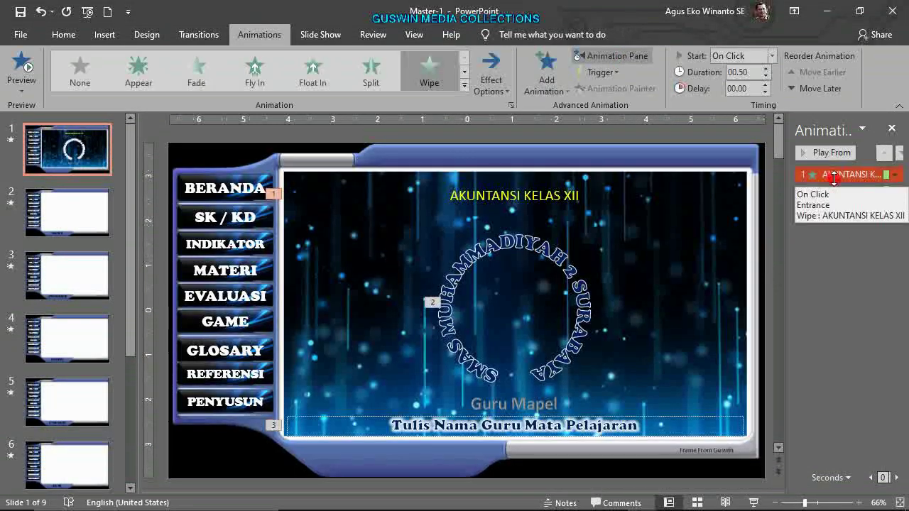
left_click(849, 206, "shift")
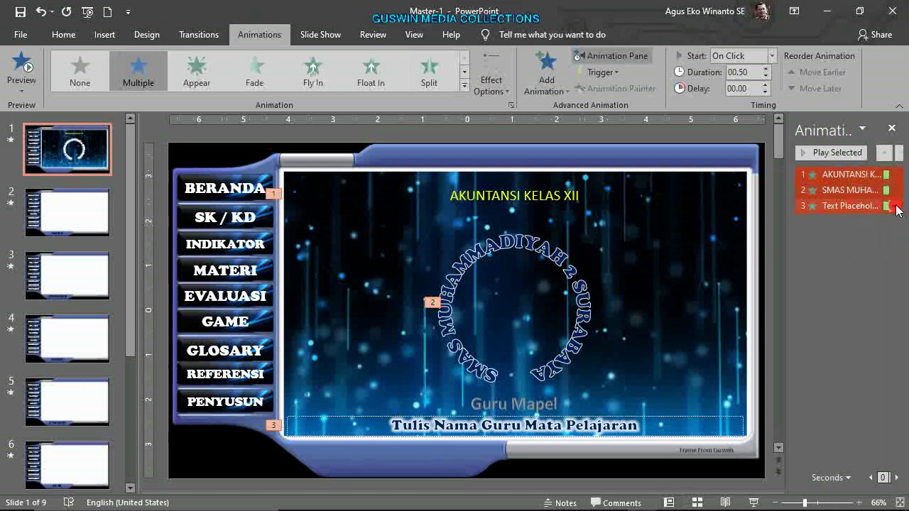
left_click(896, 208)
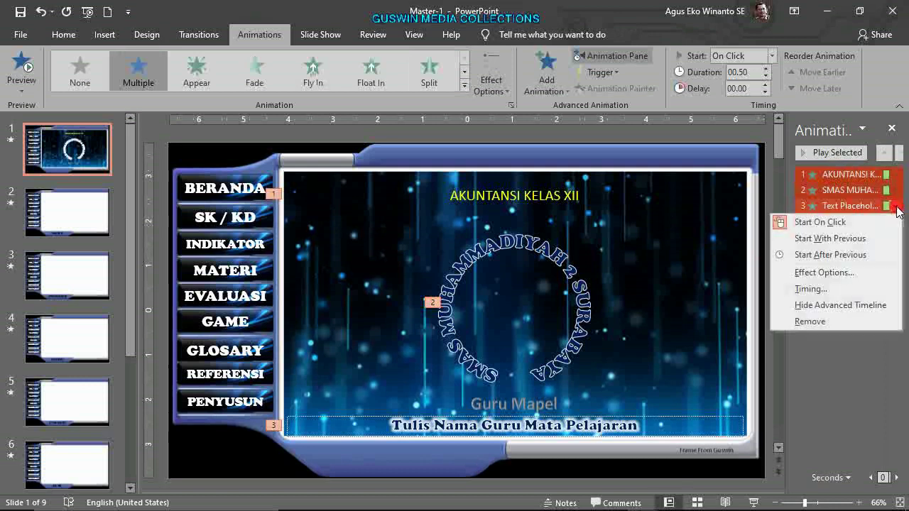
left_click(821, 235)
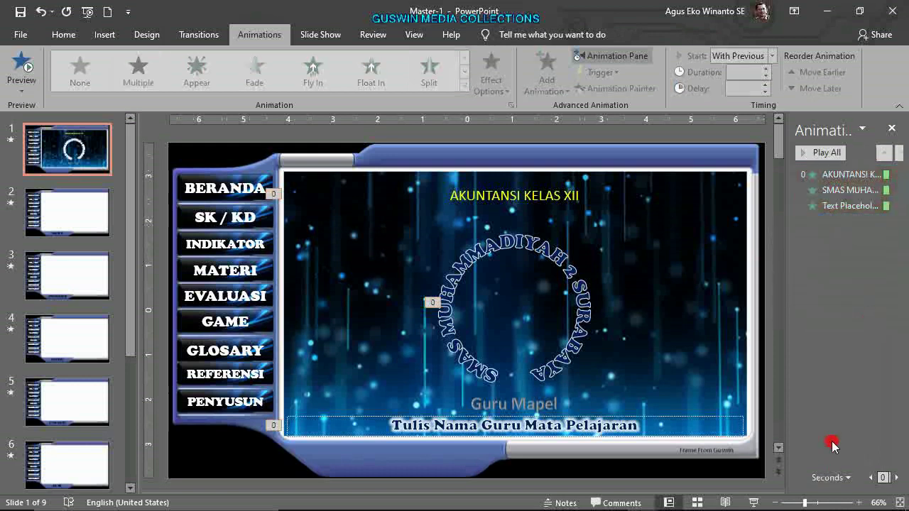
left_click(755, 501)
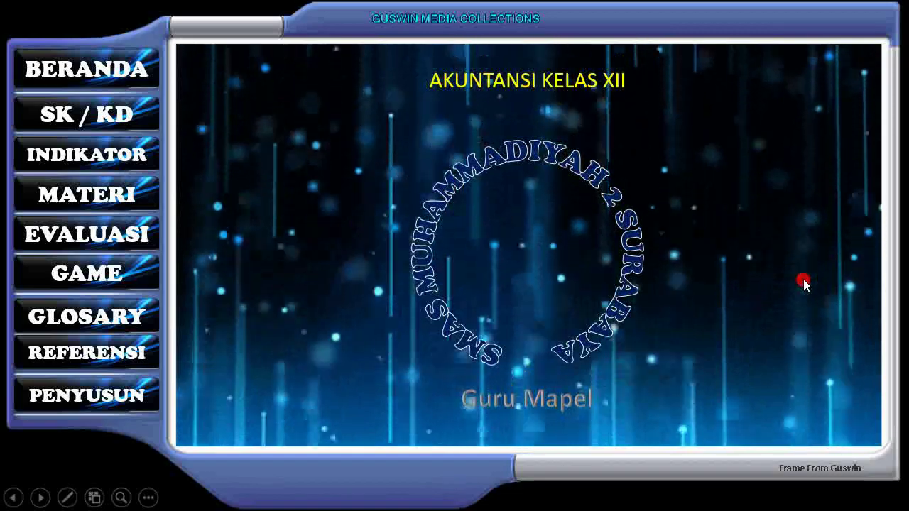
key("Escape")
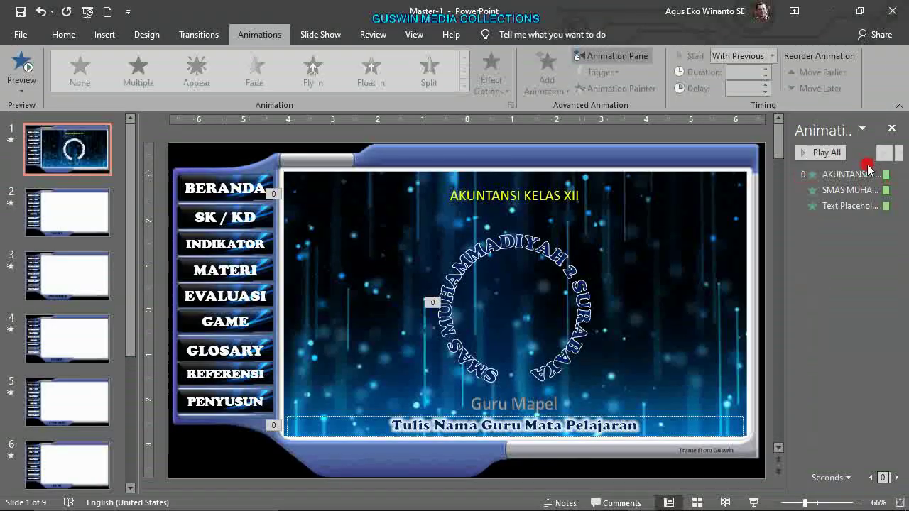
Change all three animations to start After Previous
left_click(863, 176)
left_click(897, 255)
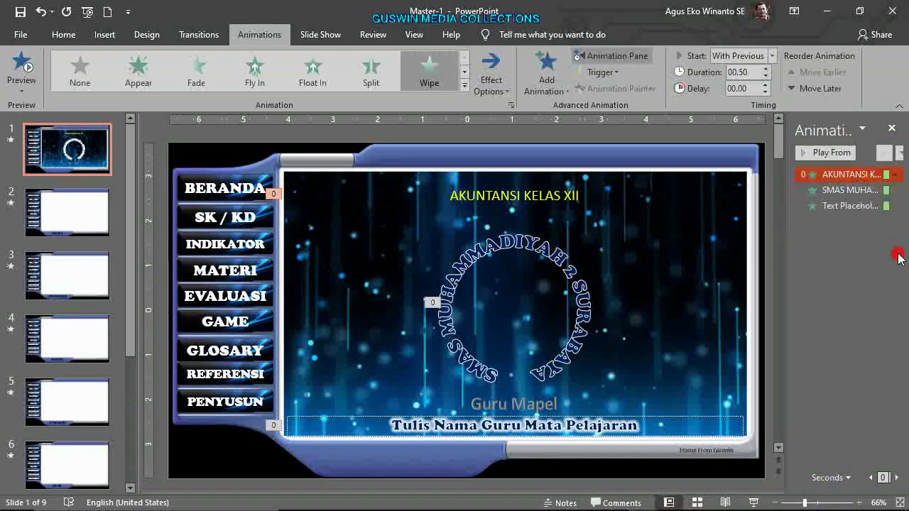
key("ctrl+a")
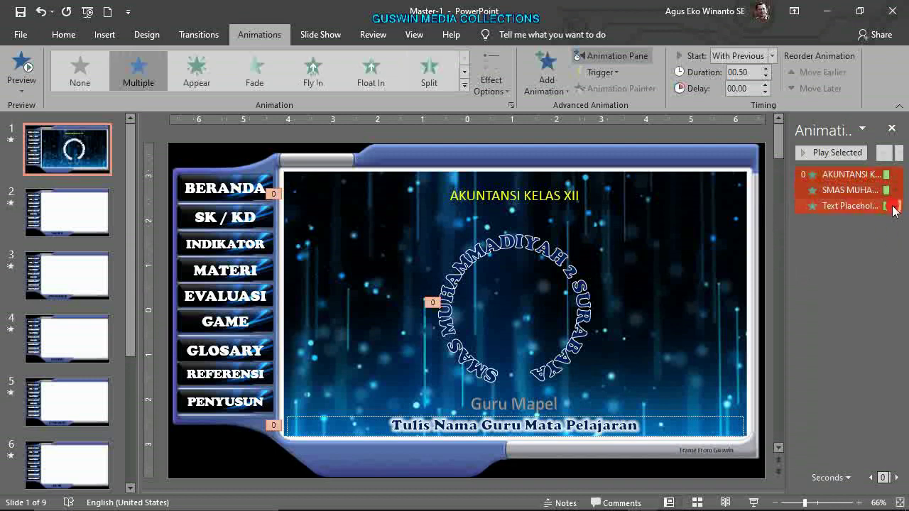
left_click(896, 206)
left_click(822, 255)
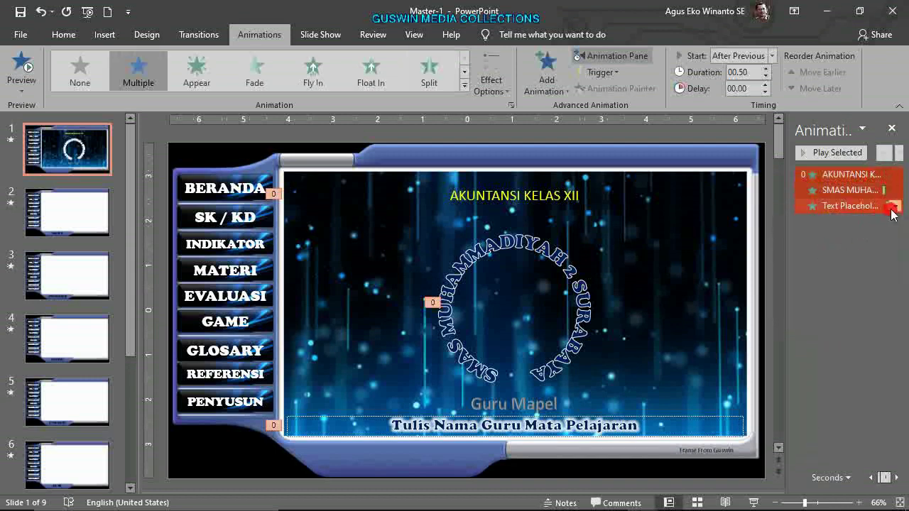
left_click(894, 208)
Set the animation duration to 2 seconds (Medium) in the Timing settings
left_click(753, 284)
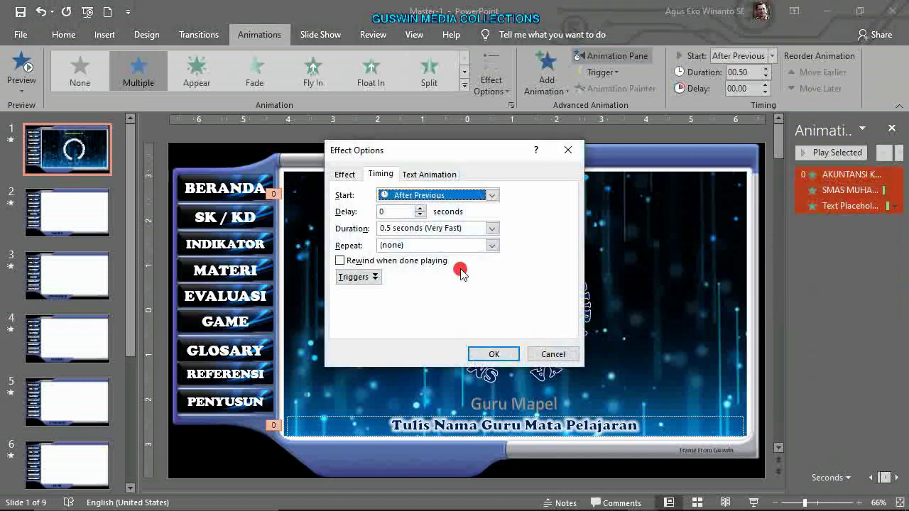
left_click(491, 228)
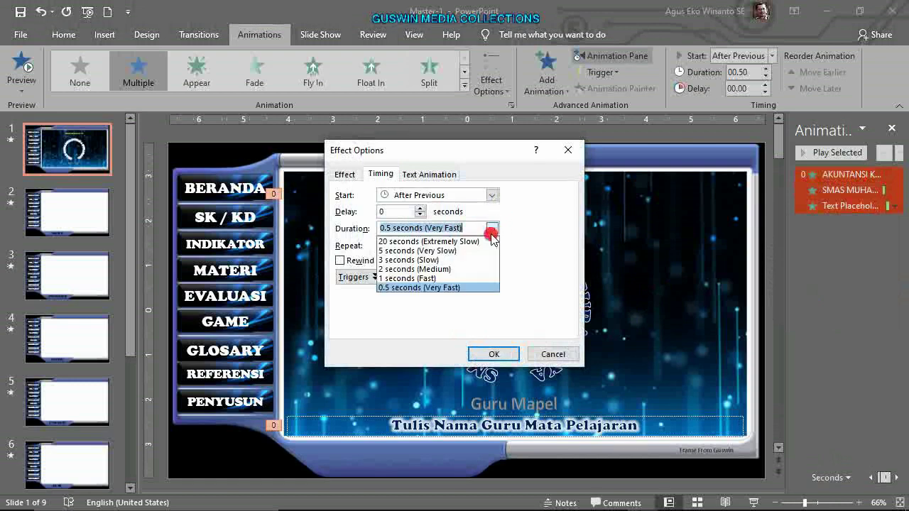
left_click(454, 269)
left_click(493, 353)
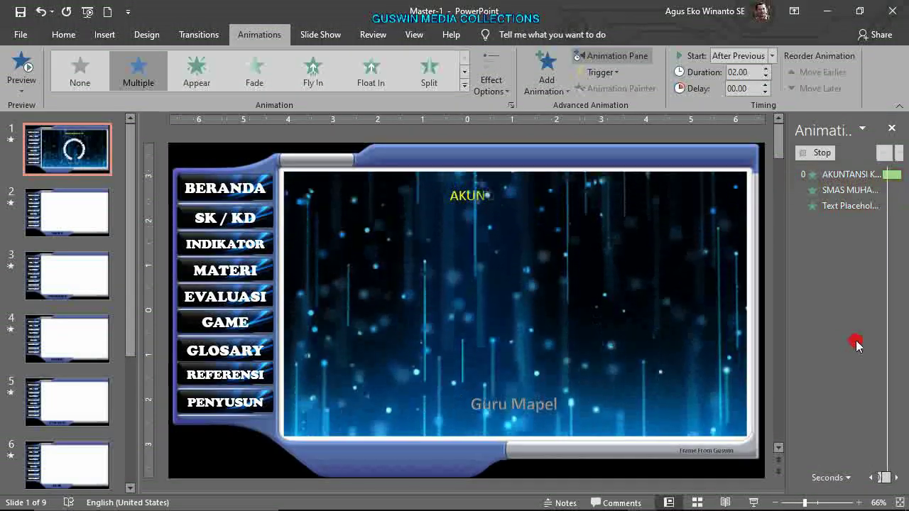
Play the slide show to check the animations, advancing to slide 2
left_click(754, 505)
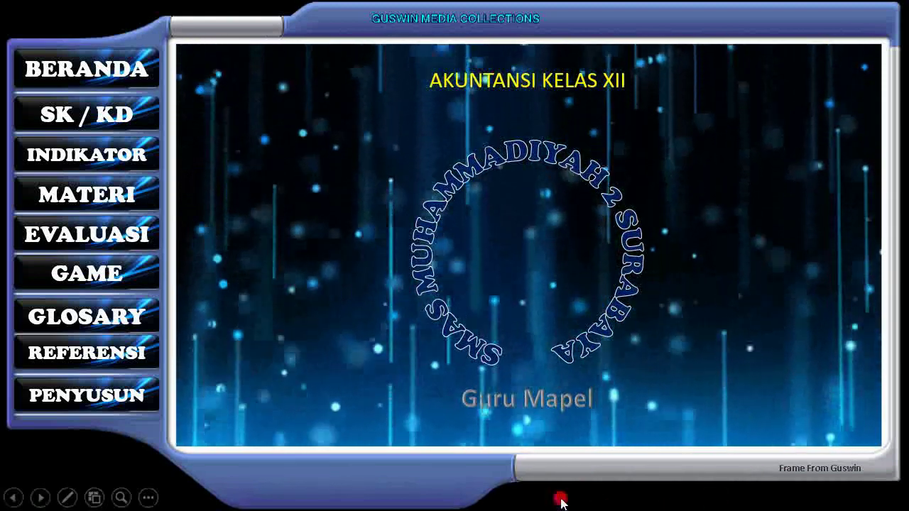
left_click(691, 401)
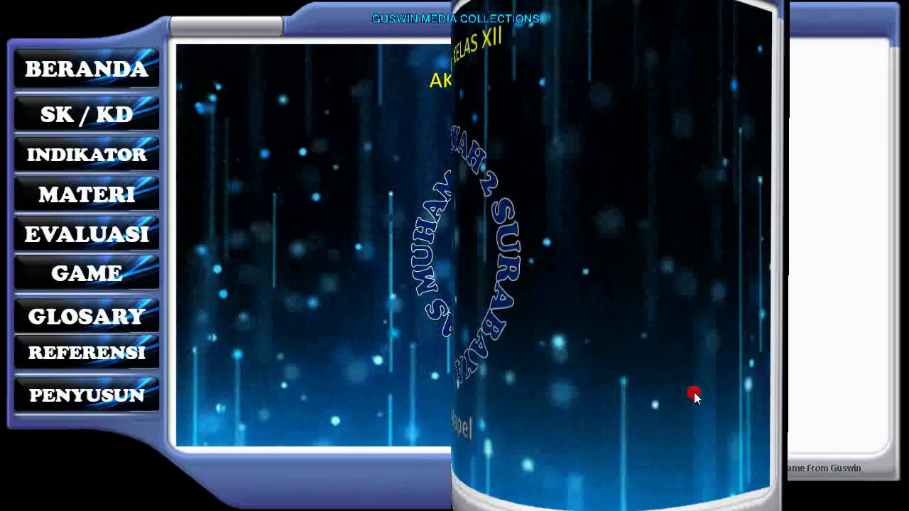
key("Escape")
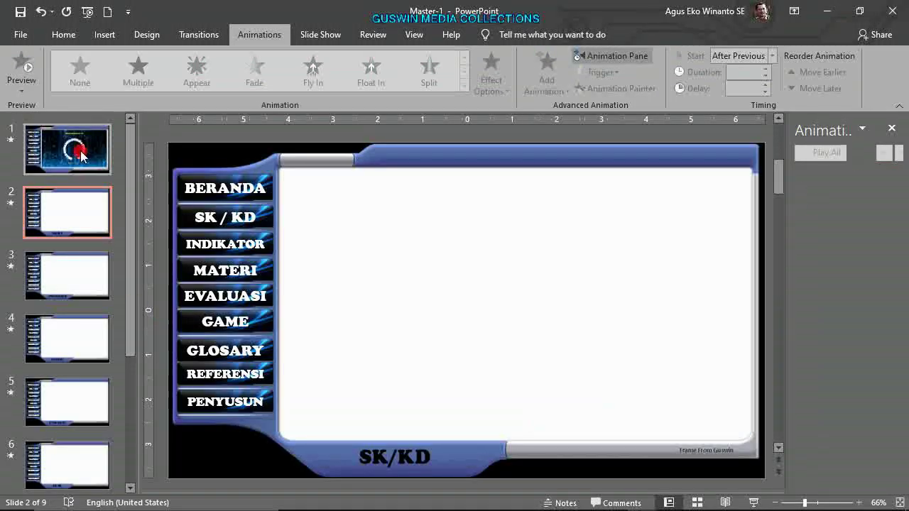
Type the teacher's name into slide 1's bottom placeholder and preview the slide show
left_click(67, 149)
left_click(561, 425)
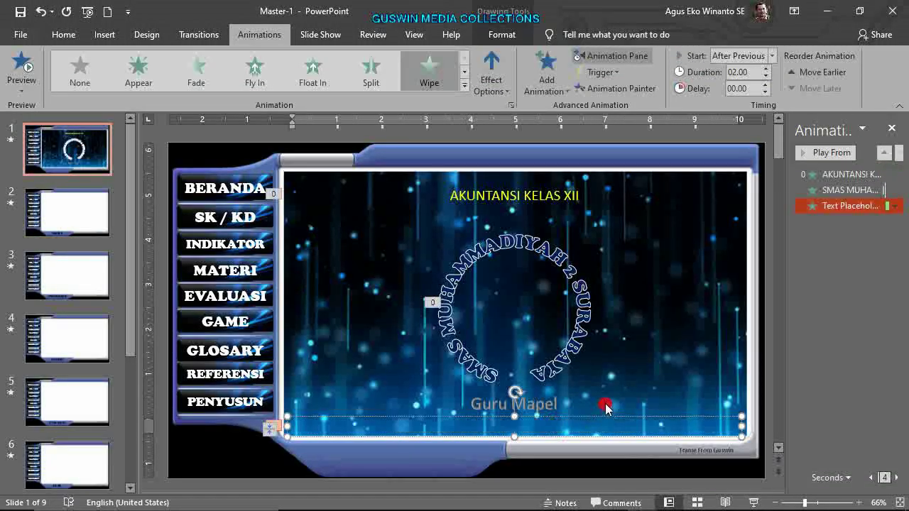
left_click(636, 379)
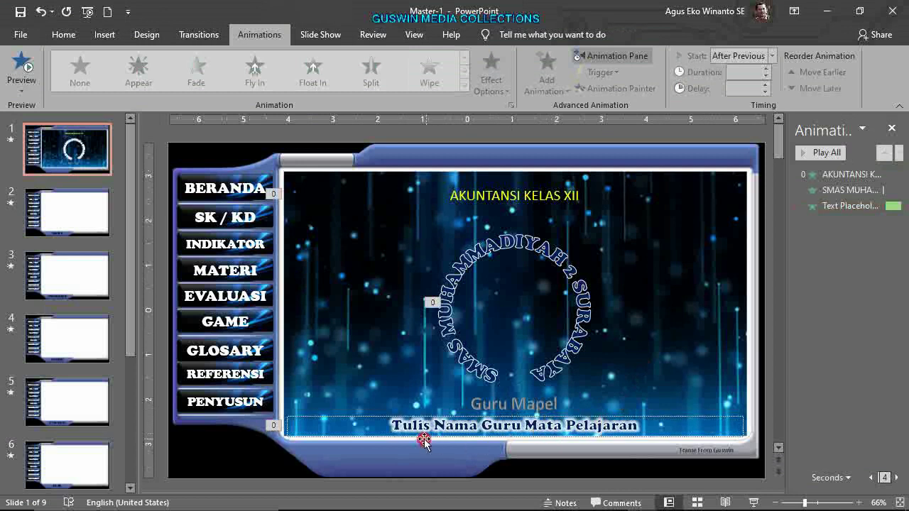
left_click(467, 427)
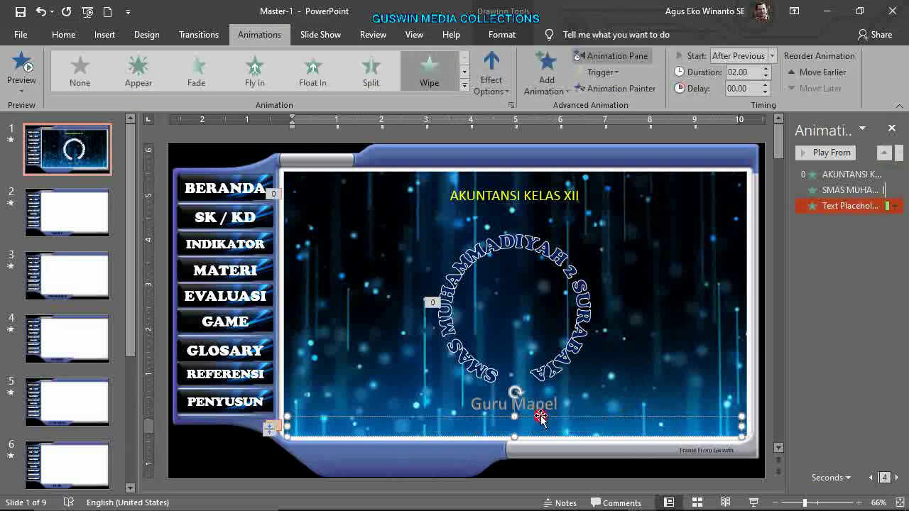
type("gUS")
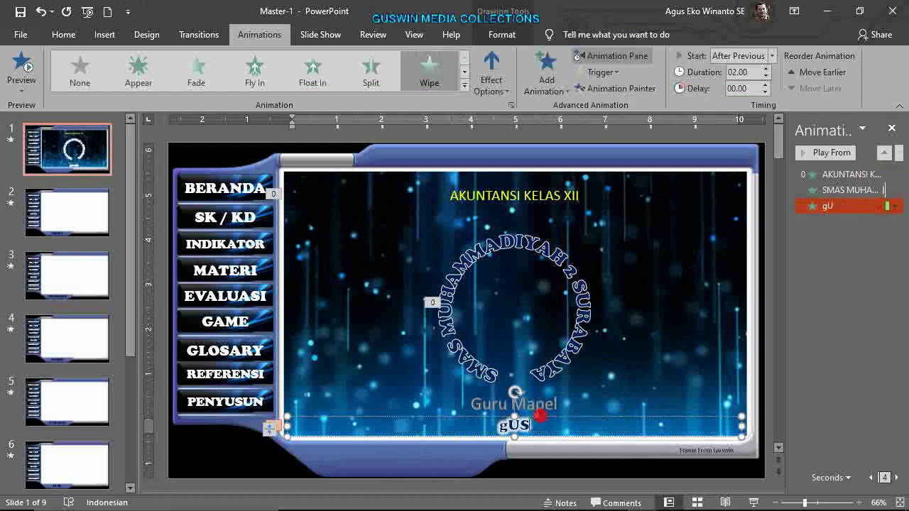
type("Guswin Keren")
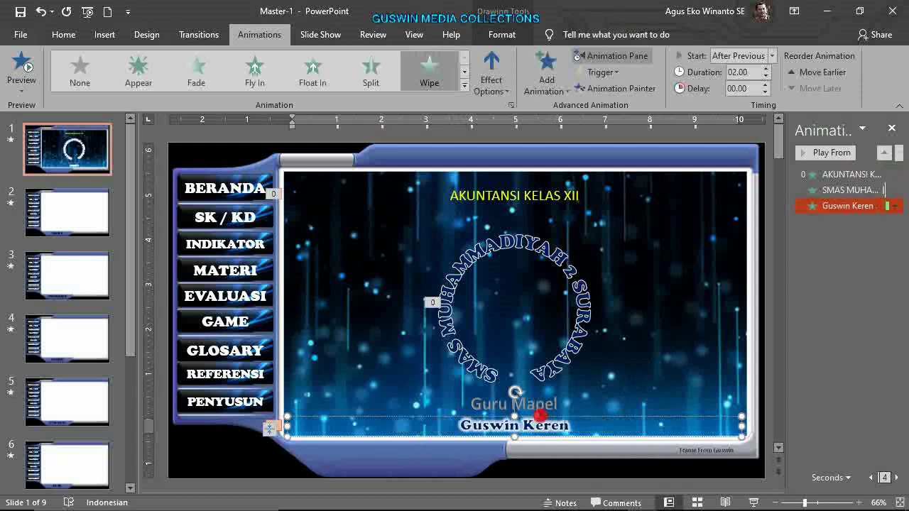
left_click(790, 452)
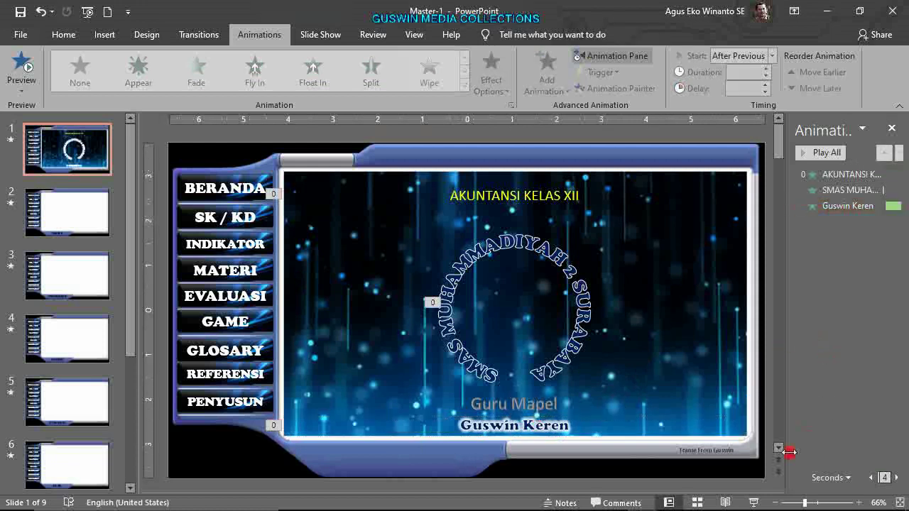
left_click(754, 500)
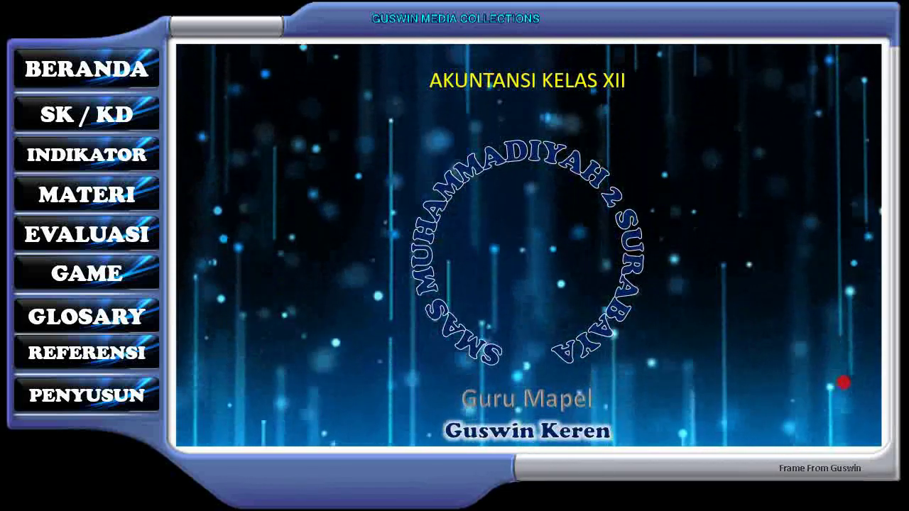
key("Escape")
Make the teacher-name Wipe entrance come in From Right
left_click(510, 429)
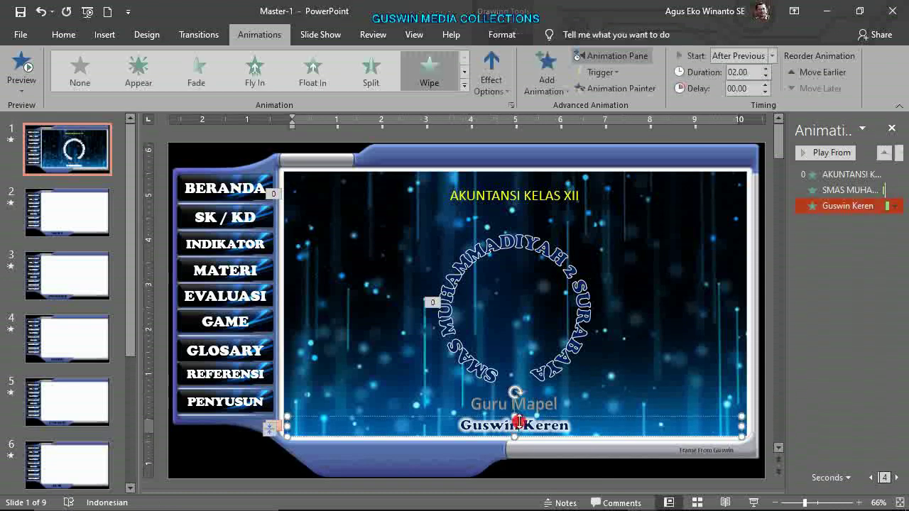
left_click(501, 85)
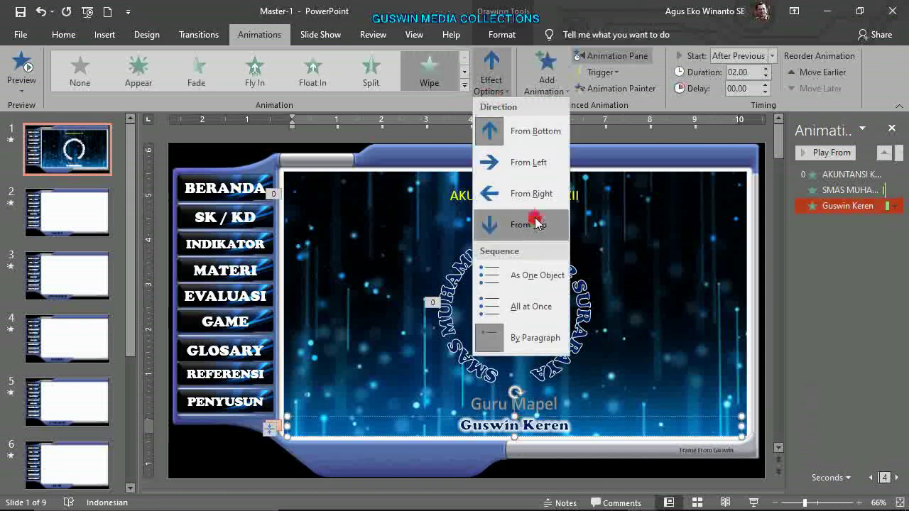
left_click(531, 194)
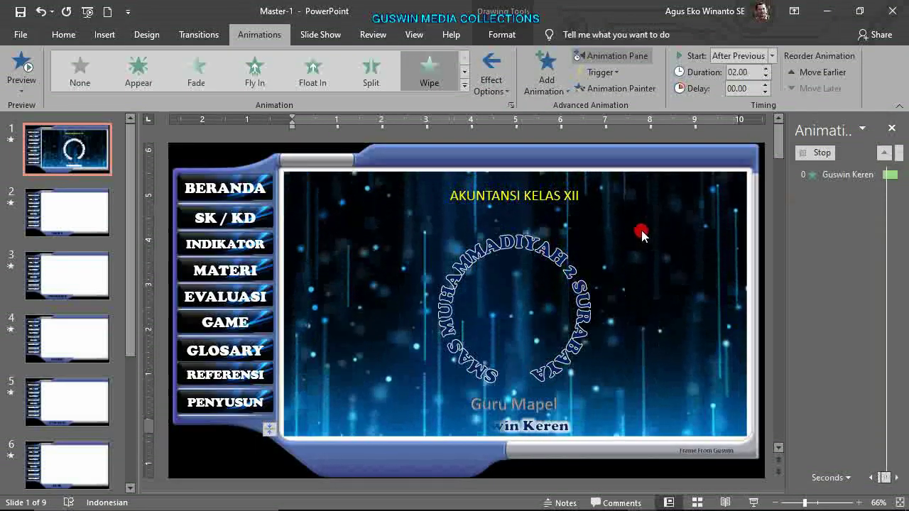
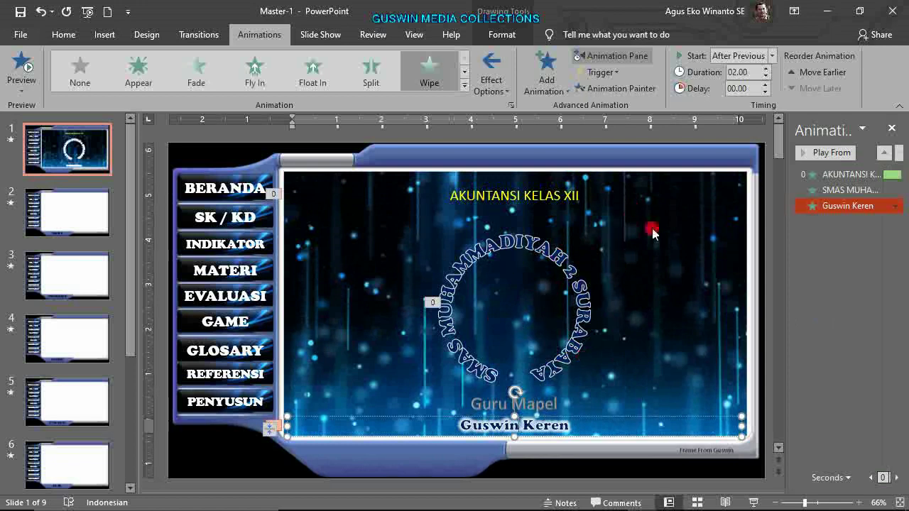
Open the Inovasi-Ku folder on the Data Harian (D:) drive in the file browser
left_click(650, 321)
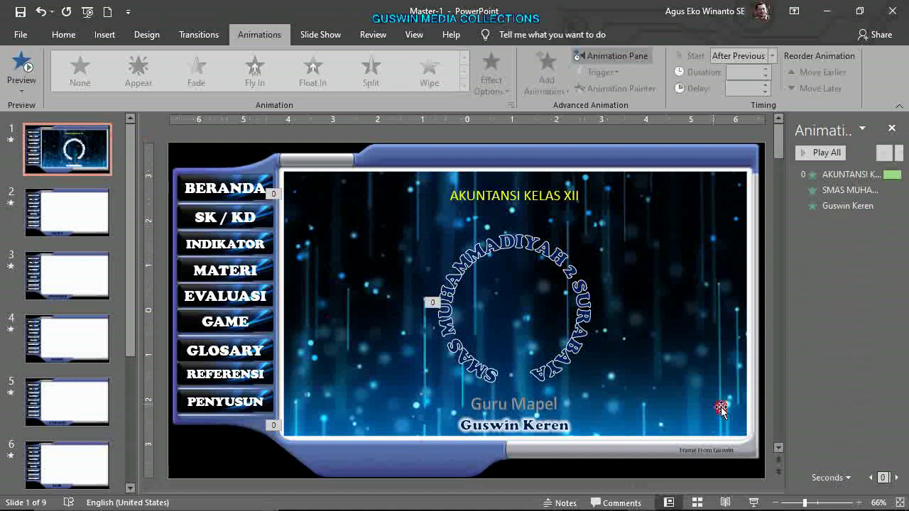
scroll(627, 371, "down", 2, "ctrl")
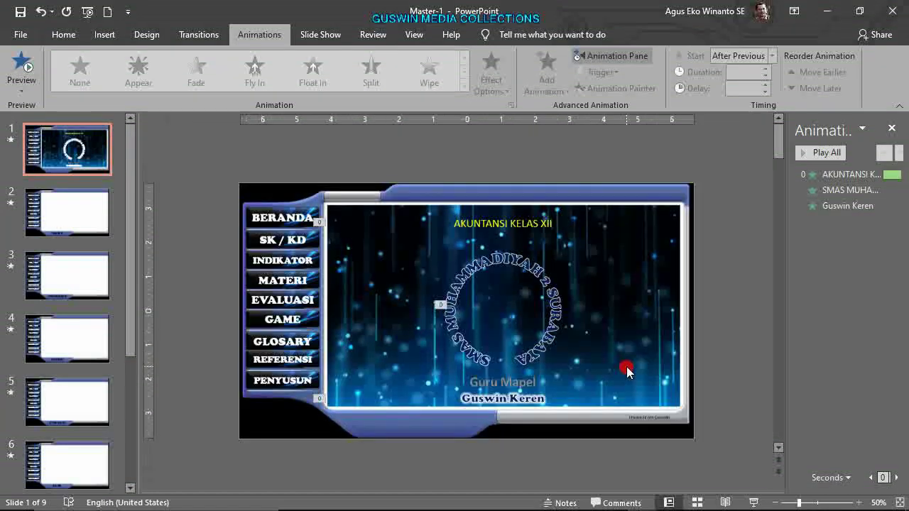
mouse_move(498, 508)
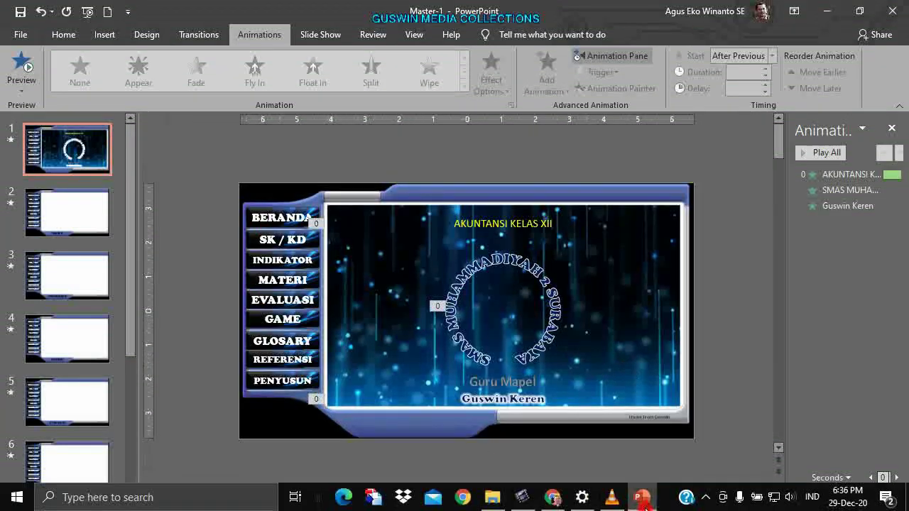
left_click(502, 495)
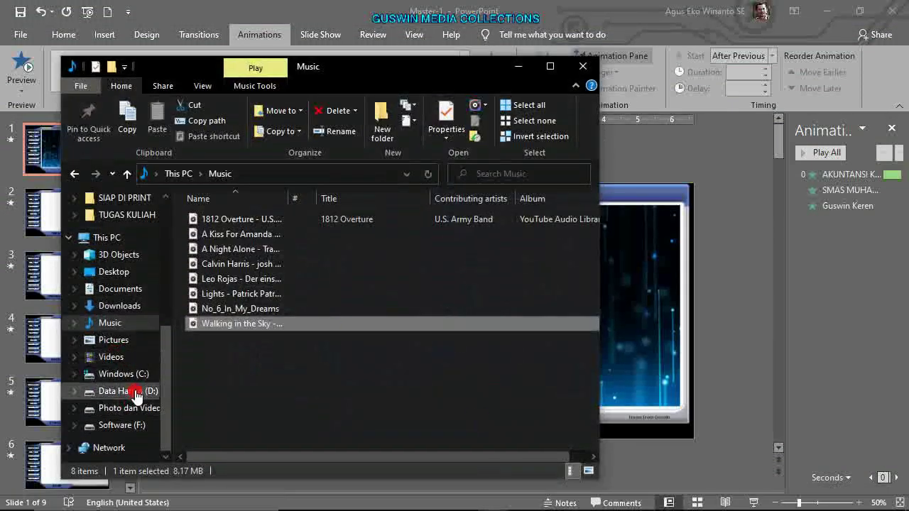
left_click(130, 392)
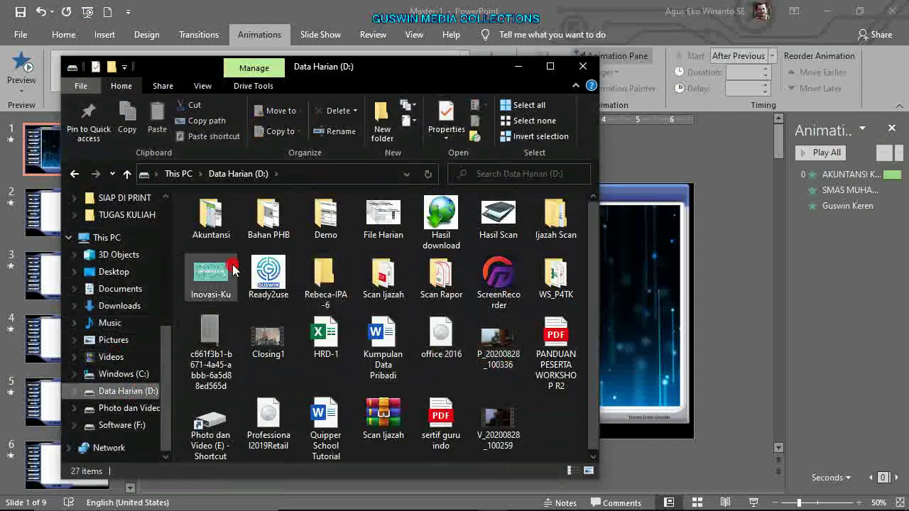
double_click(211, 276)
scroll(379, 310, "down", 5)
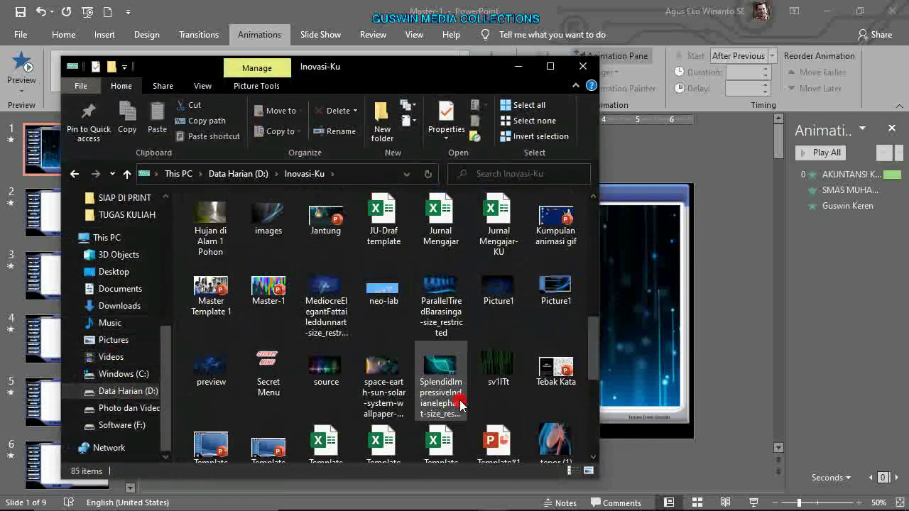
scroll(490, 366, "down", 3)
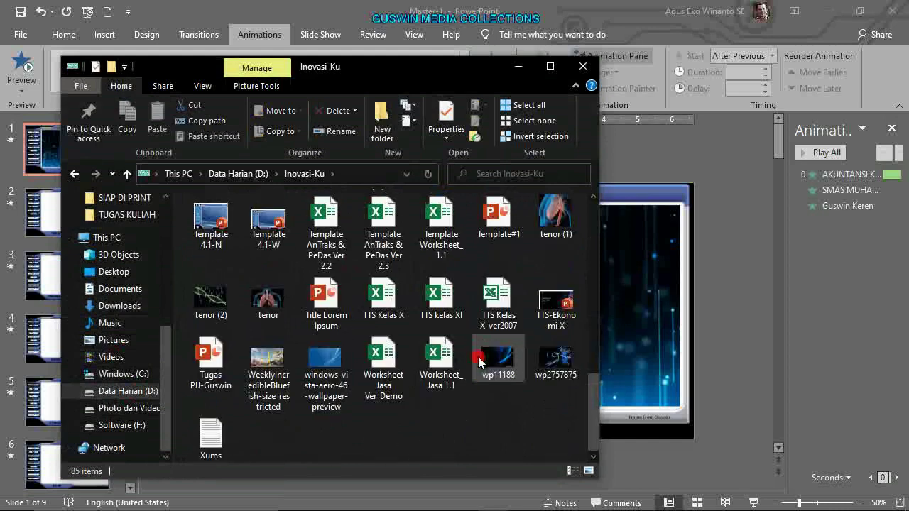
Cut the wp11188 wallpaper image to the clipboard and return to PowerPoint
left_click(334, 368)
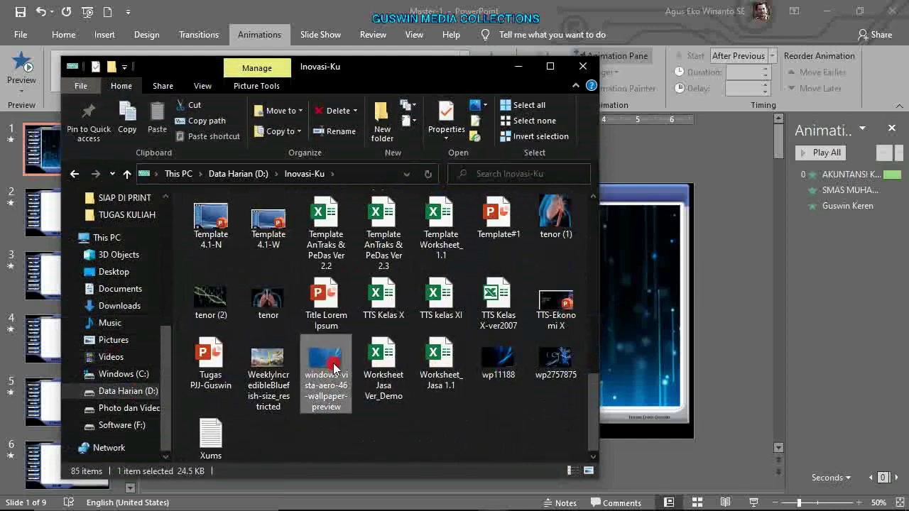
right_click(334, 368)
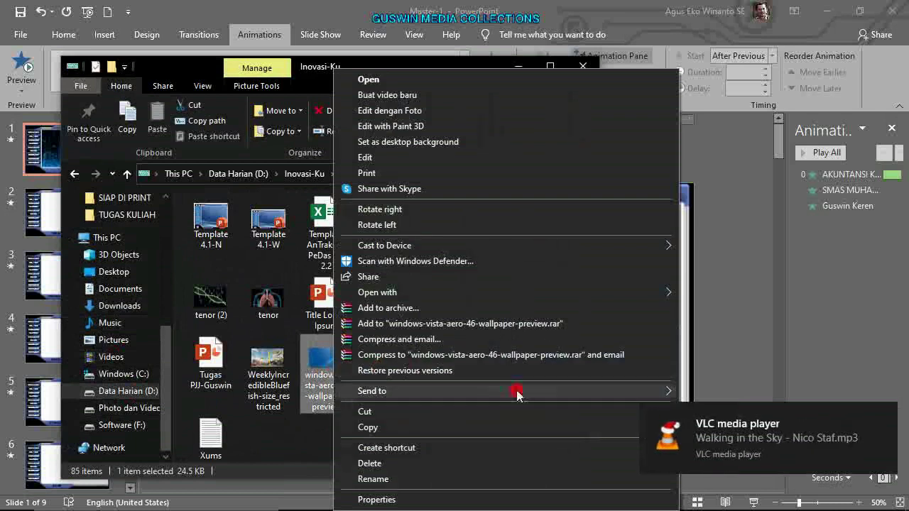
left_click(886, 389)
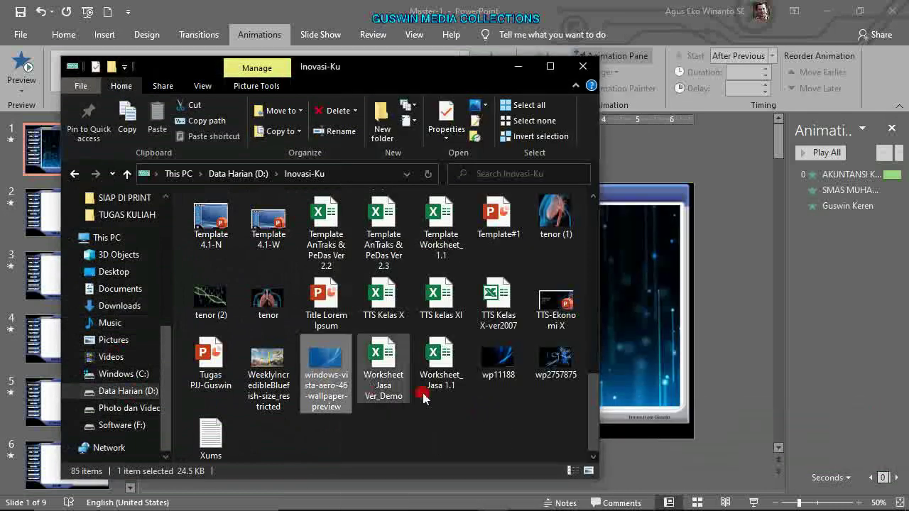
left_click(503, 368)
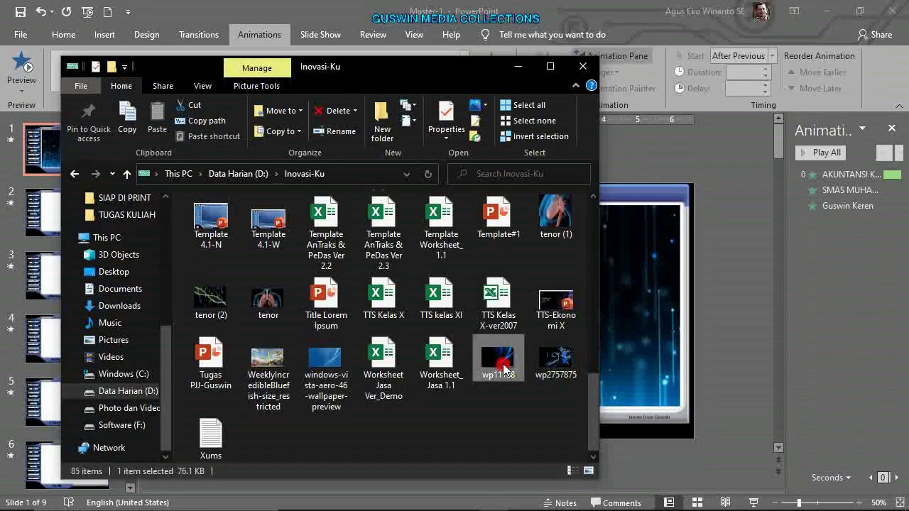
right_click(499, 368)
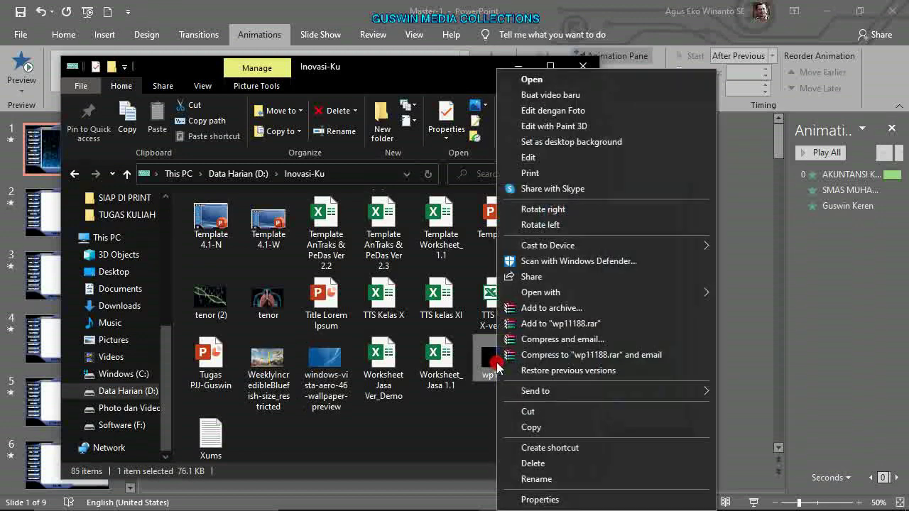
left_click(529, 412)
left_click(729, 323)
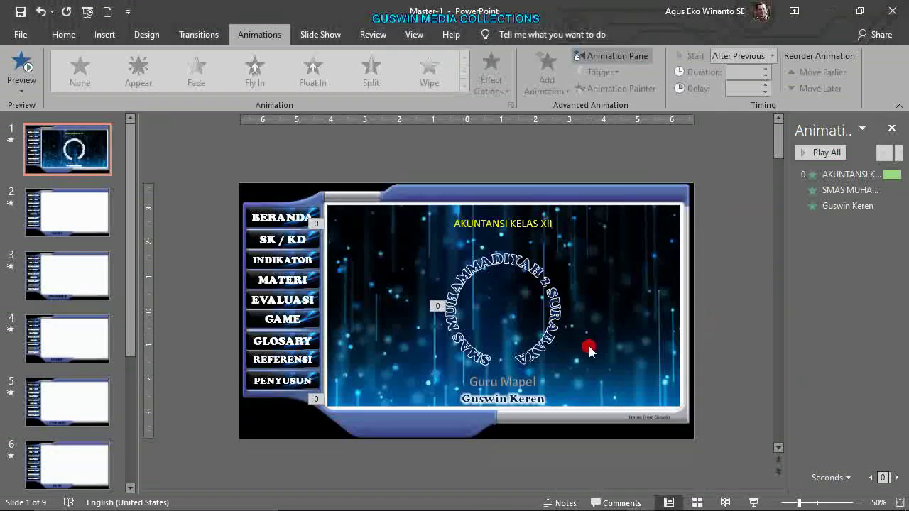
Paste wp11188, stretch it to fill the 13.33 × 7.5 inch slide, and send it to back
key("ctrl+v")
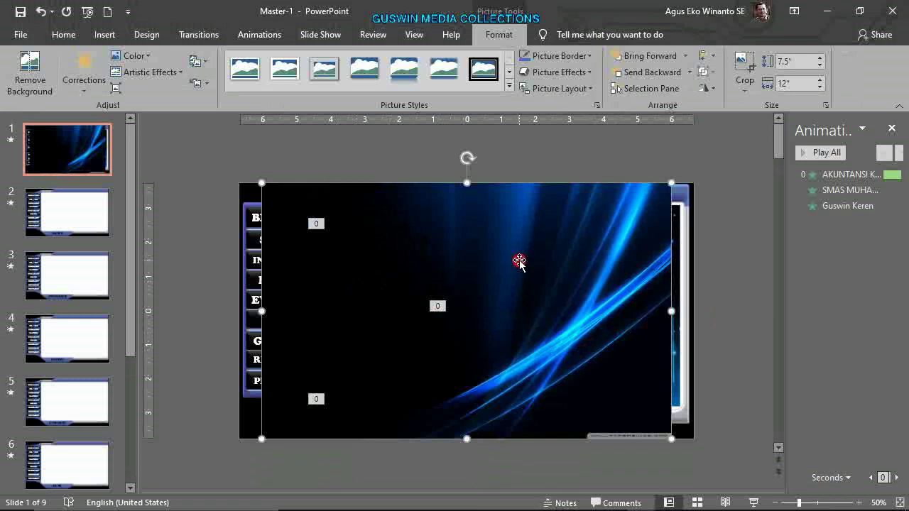
left_click_drag(584, 255, 561, 255)
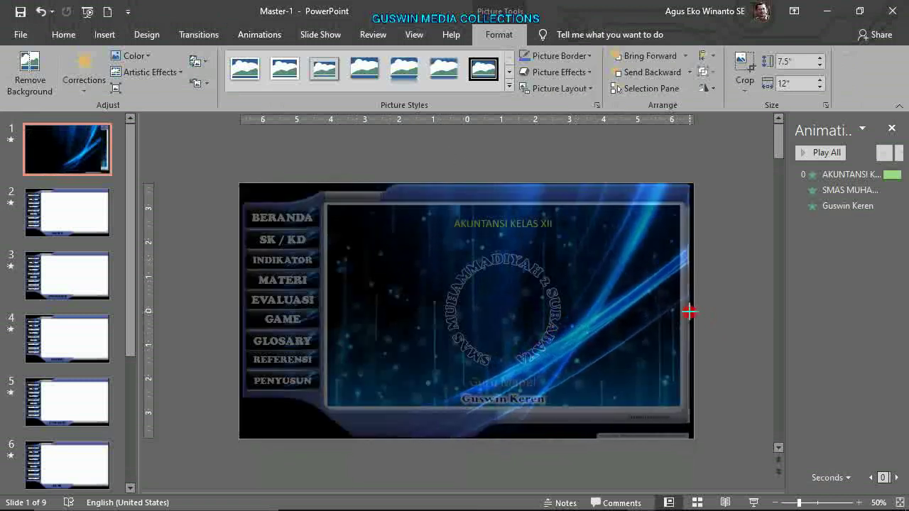
left_click_drag(652, 311, 694, 311)
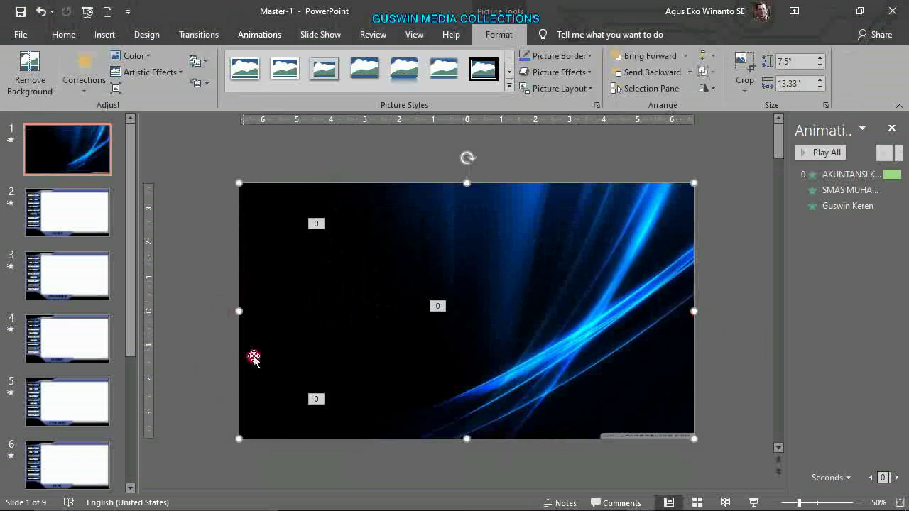
right_click(513, 226)
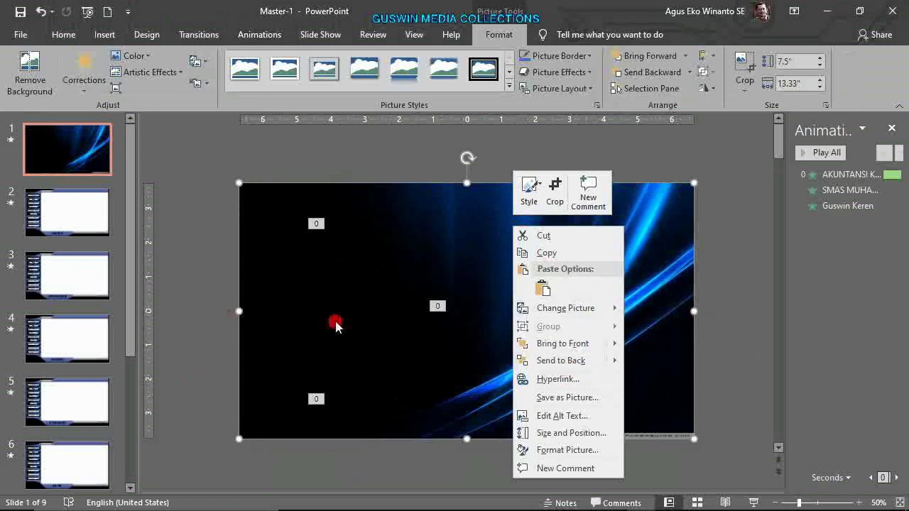
left_click(548, 361)
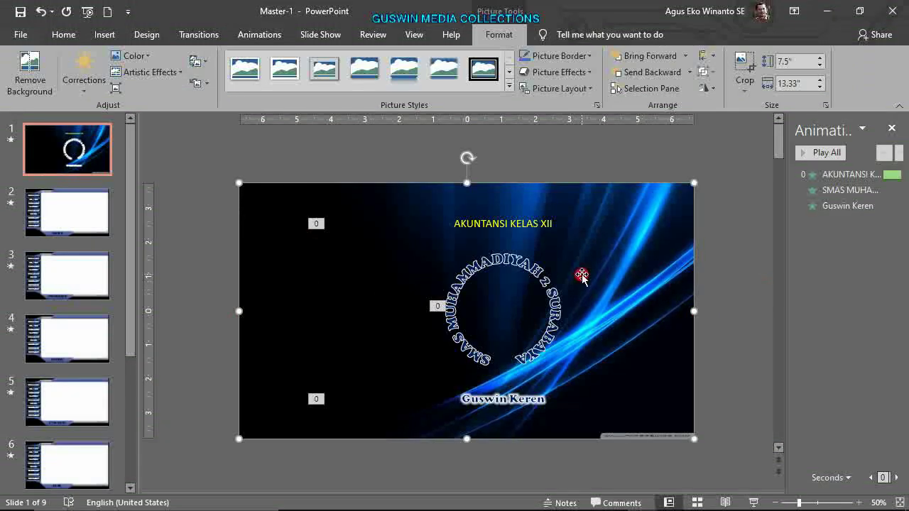
Move the circular school-name text left toward the slide centre
left_click(553, 276)
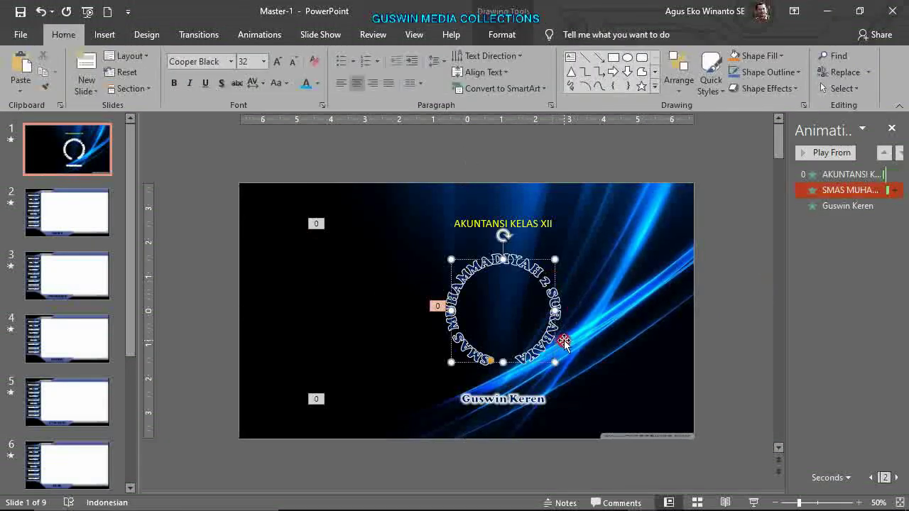
left_click_drag(562, 342, 559, 340)
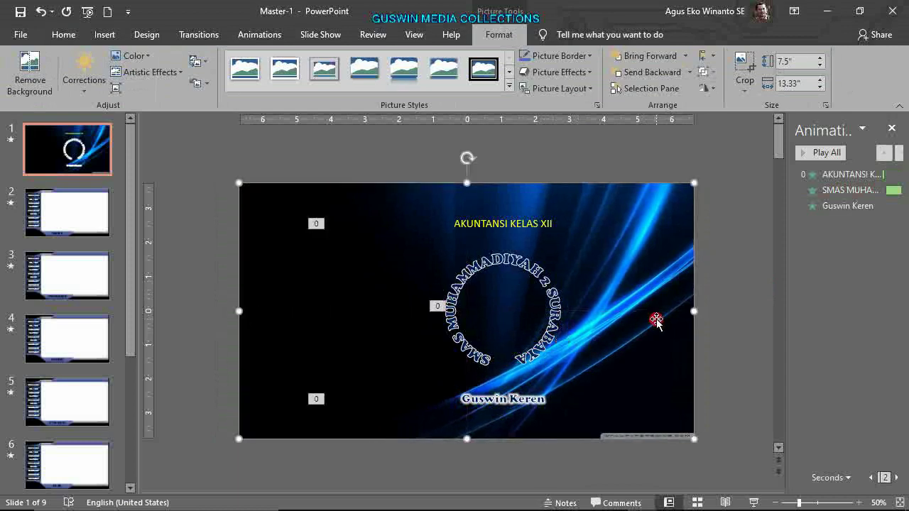
left_click(734, 307)
left_click(431, 294)
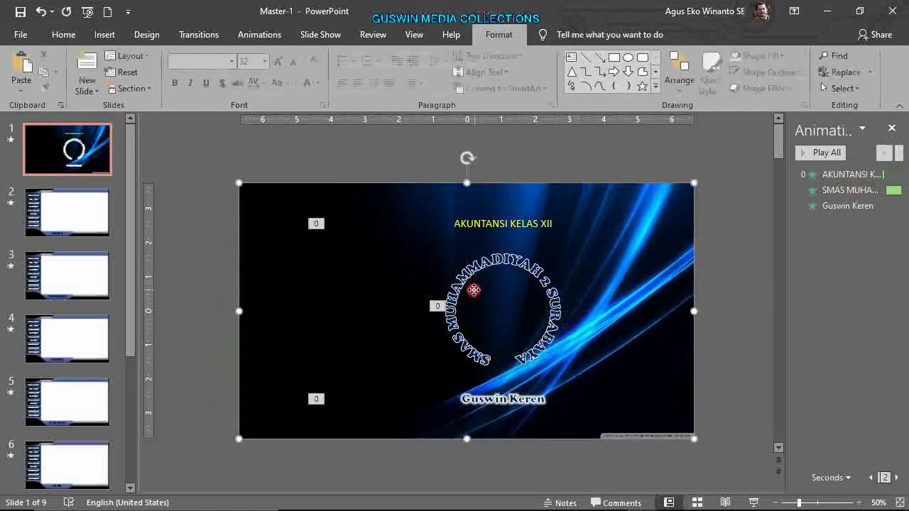
left_click(506, 270)
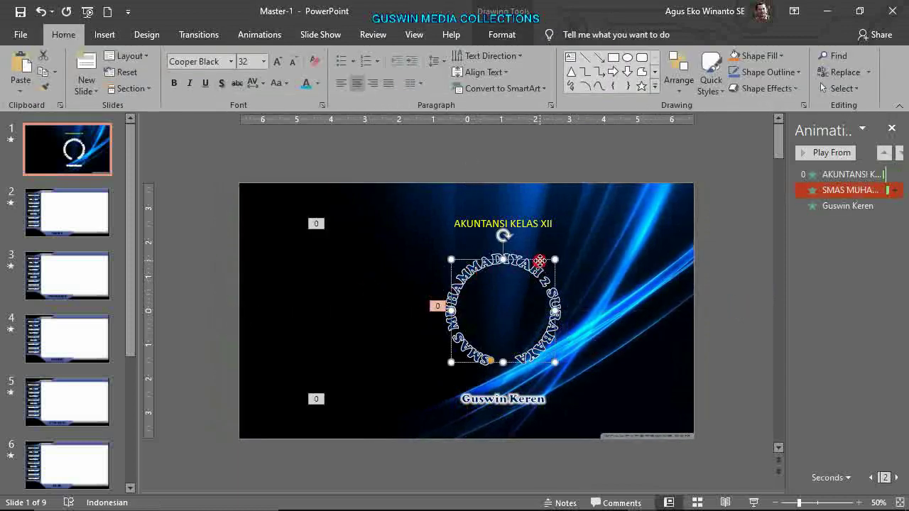
mouse_move(538, 265)
left_mouse_down()
mouse_move(492, 263)
mouse_move(501, 264)
left_mouse_up()
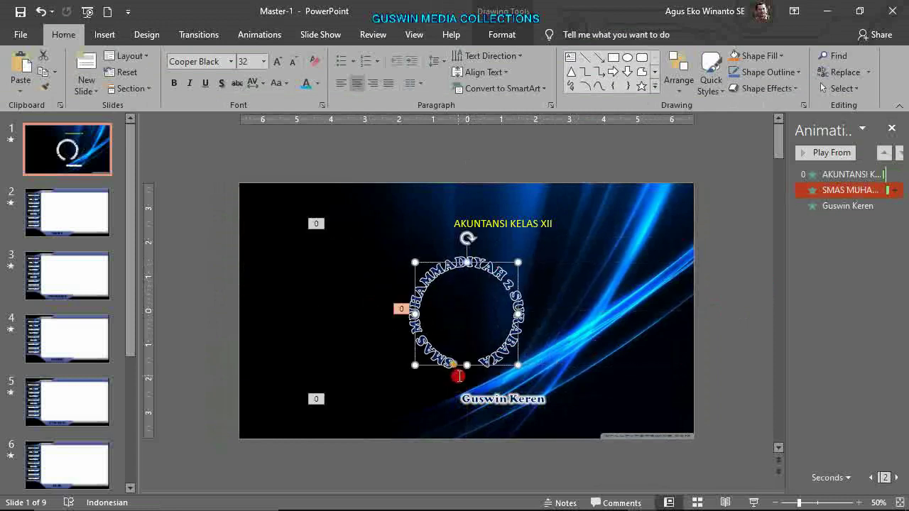
Widen the AKUNTANSI KELAS XII and Guswin Keren boxes to span the slide width
left_click(532, 227)
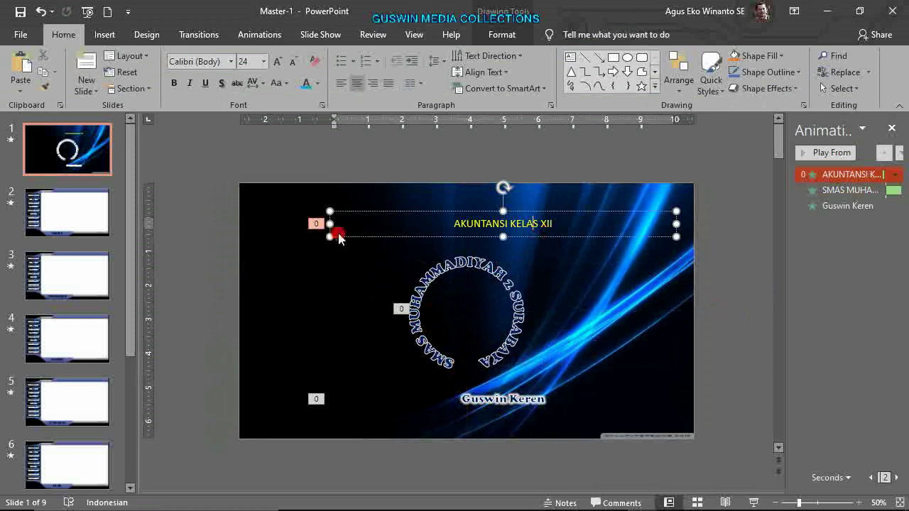
left_click_drag(329, 223, 251, 224)
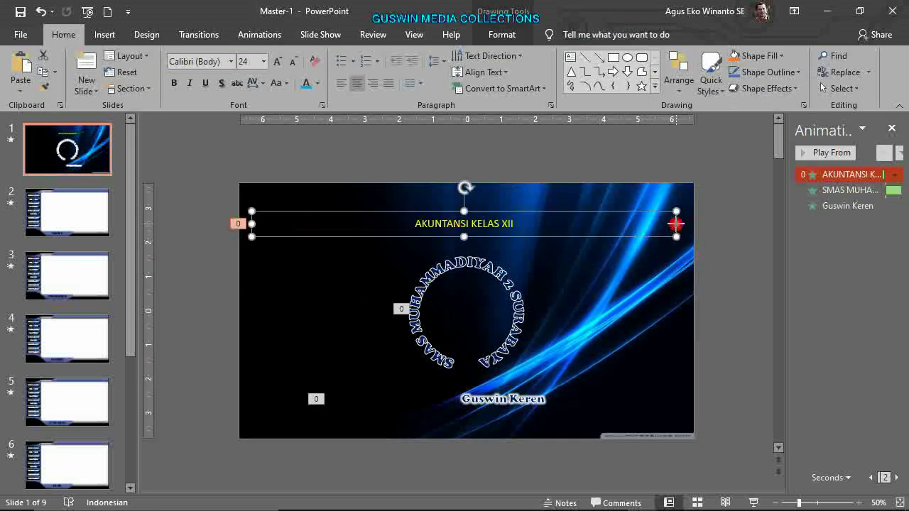
left_click_drag(675, 224, 676, 223)
left_click(517, 397)
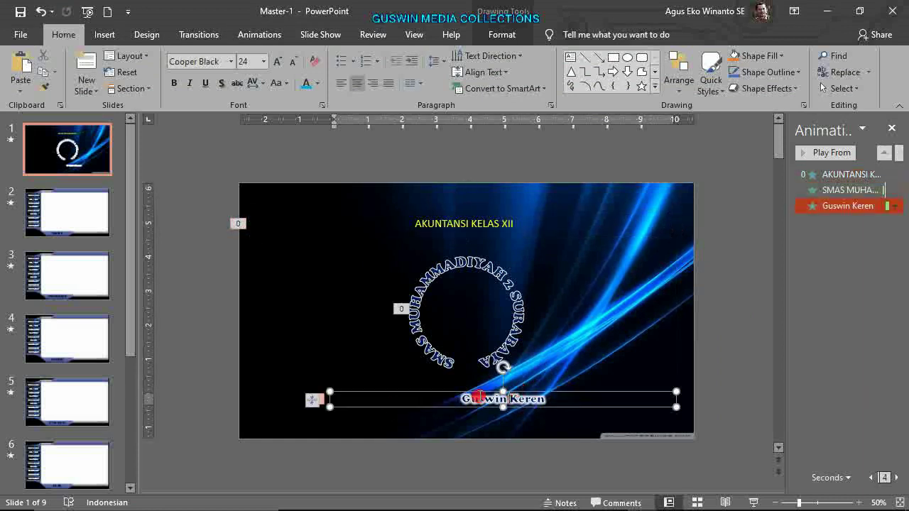
left_click_drag(326, 407, 250, 402)
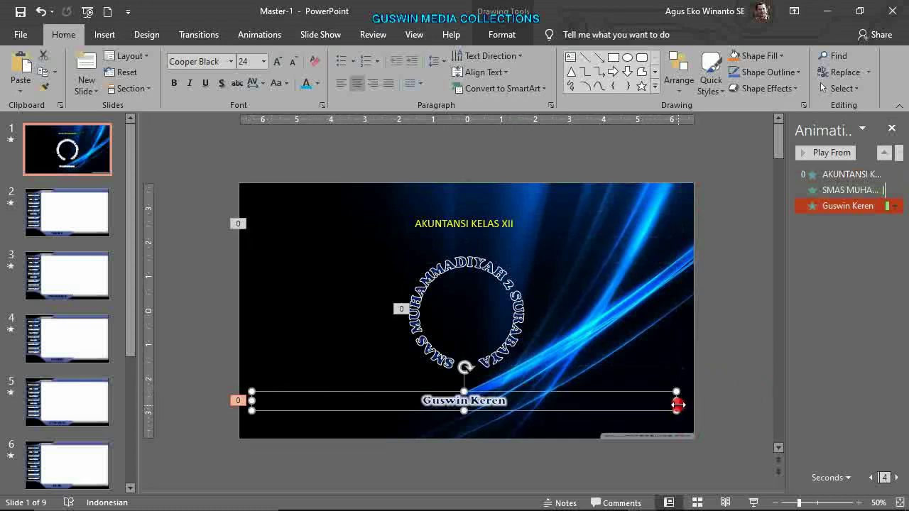
left_click_drag(678, 403, 684, 401)
left_click(778, 372)
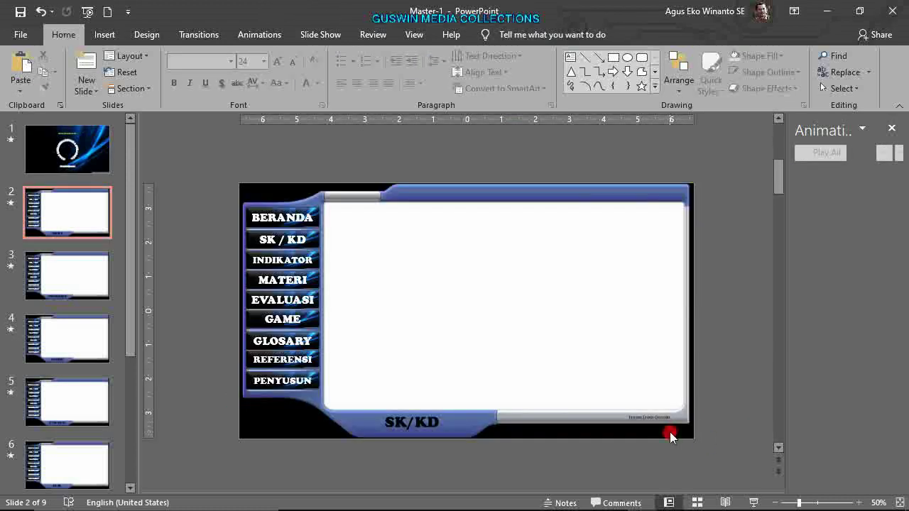
Play slide 1 as a slide show to watch its three animations, then exit
left_click(42, 152)
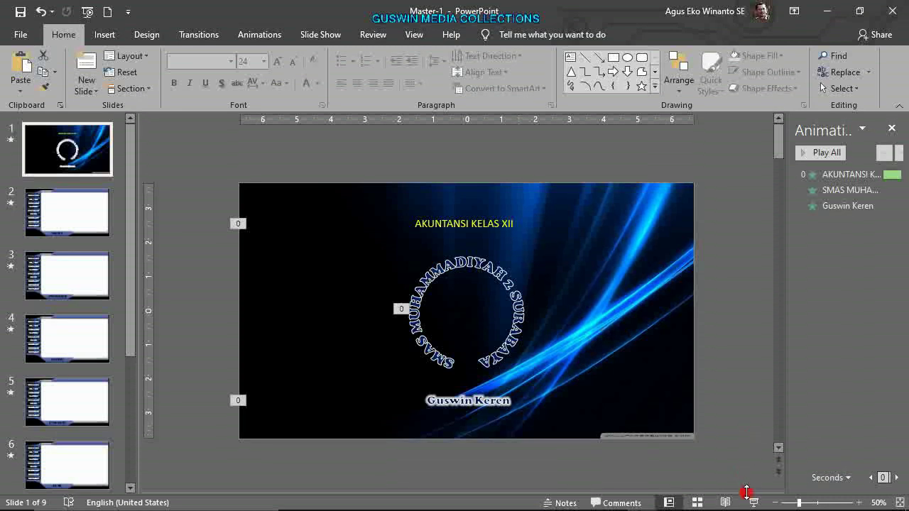
left_click(753, 501)
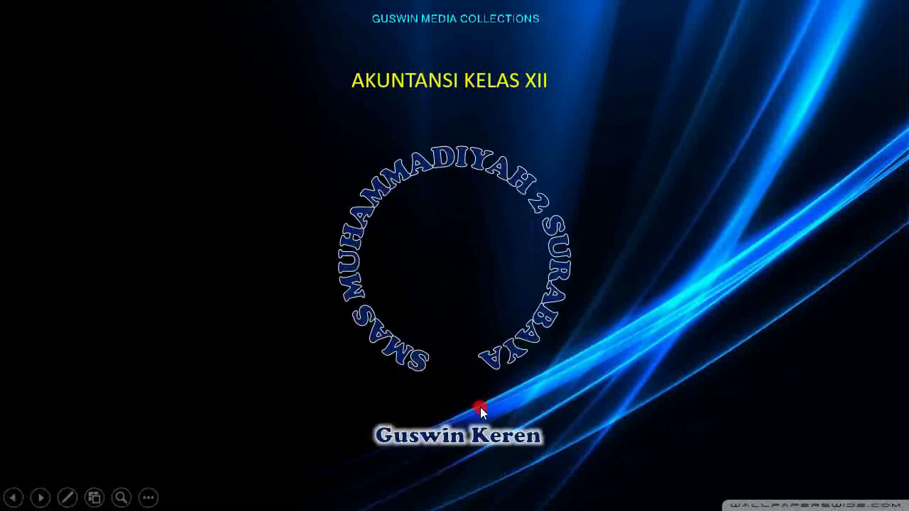
key("Escape")
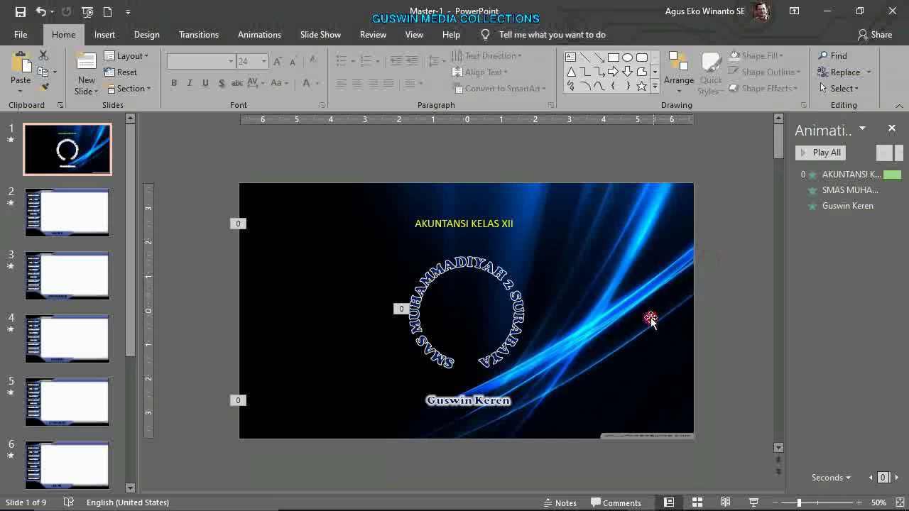
Send the background picture to the back and preview the title slide show
left_click(642, 363)
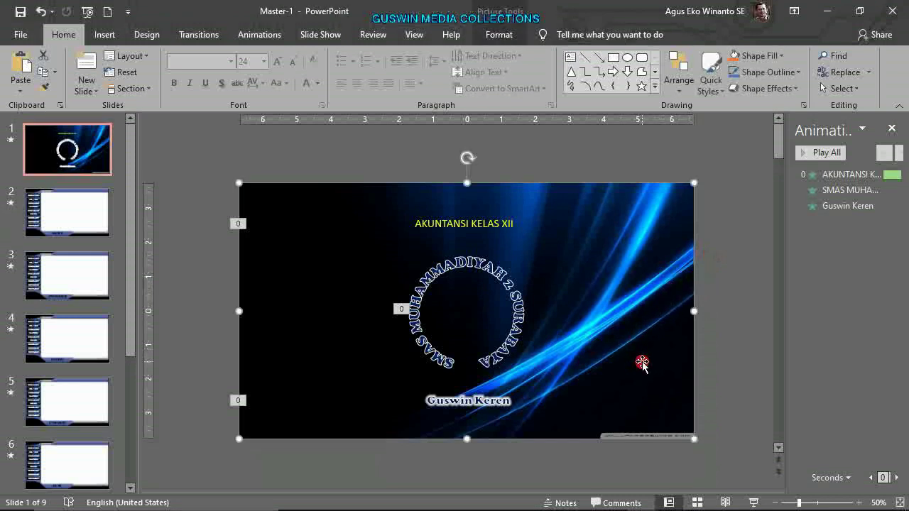
right_click(642, 364)
left_click(682, 245)
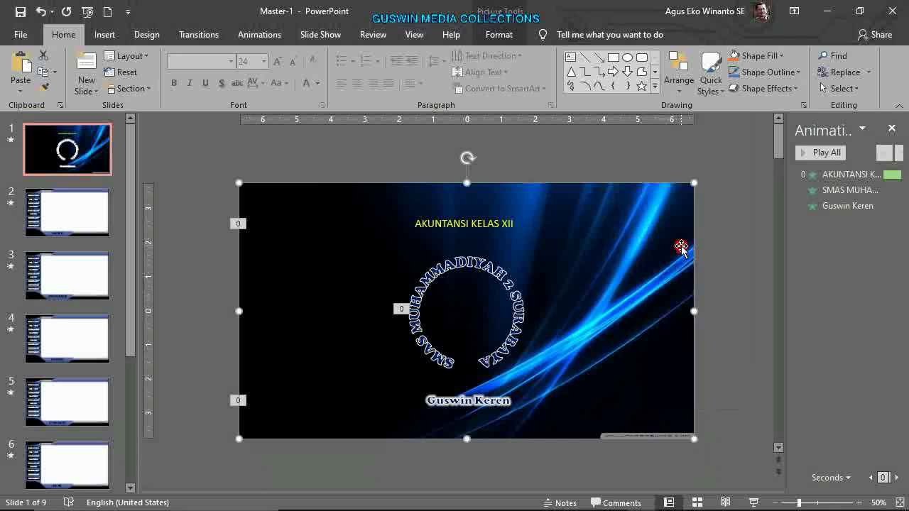
left_click(736, 324)
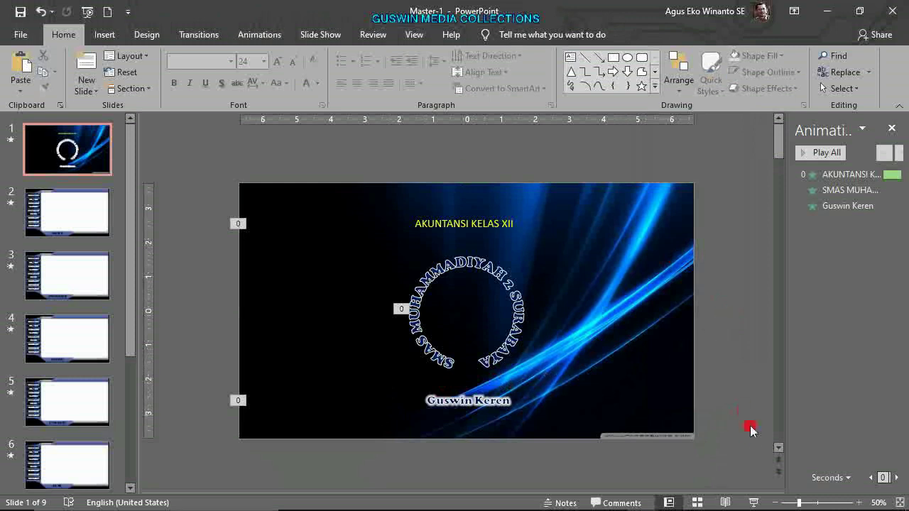
left_click(755, 502)
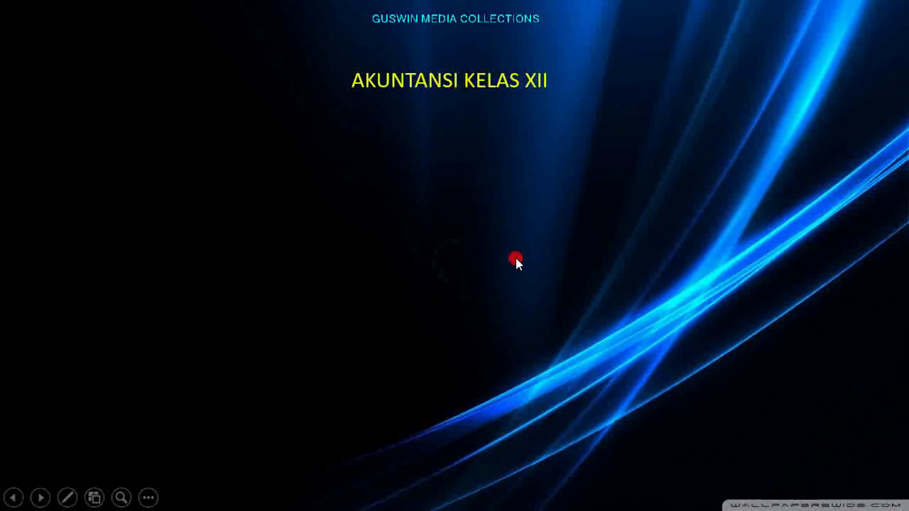
key("Escape")
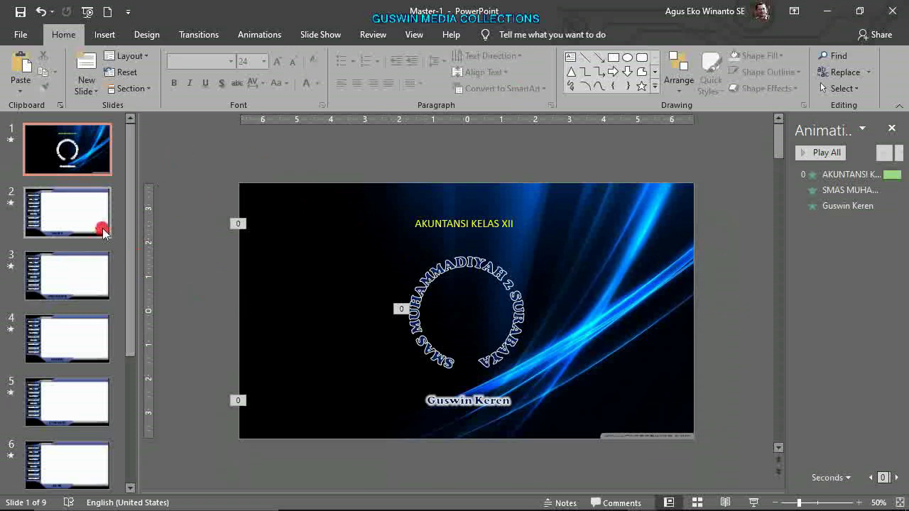
Undo the wallpaper edits on slide 1 until the framed menu design and starry background return
left_click(75, 220)
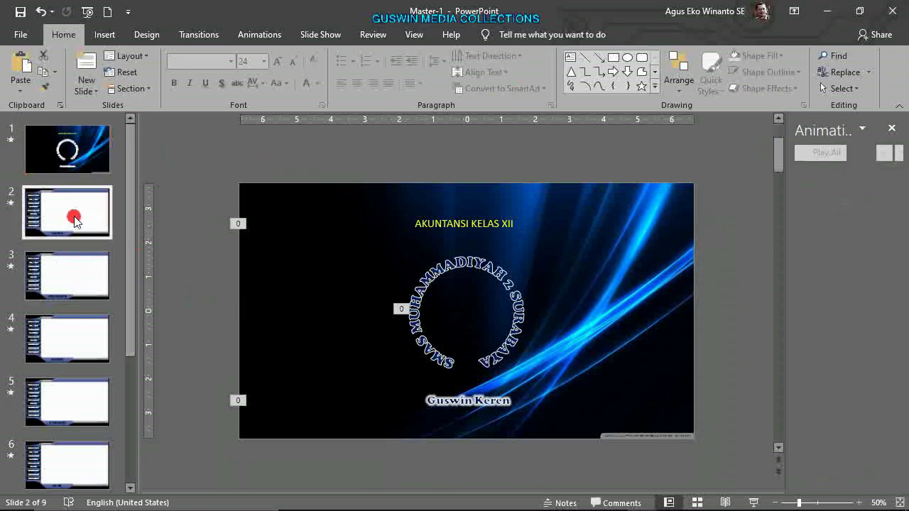
key("Up")
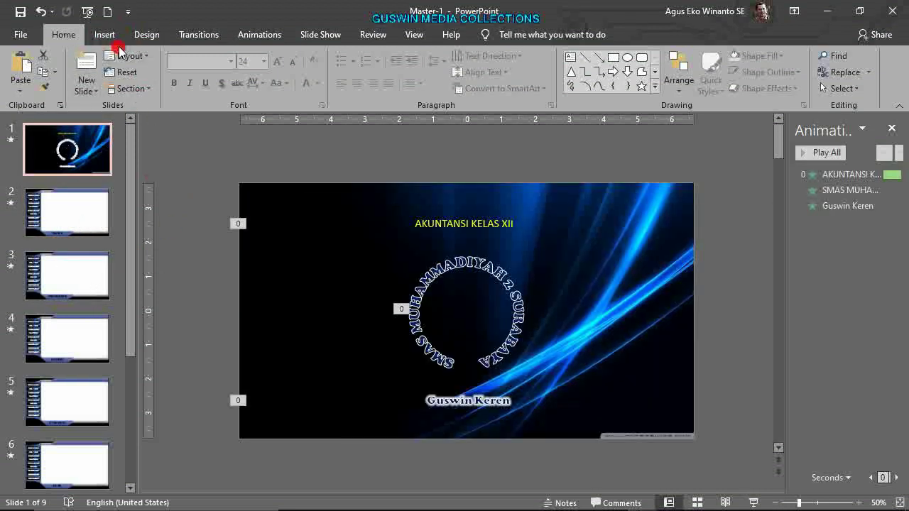
left_click(41, 12)
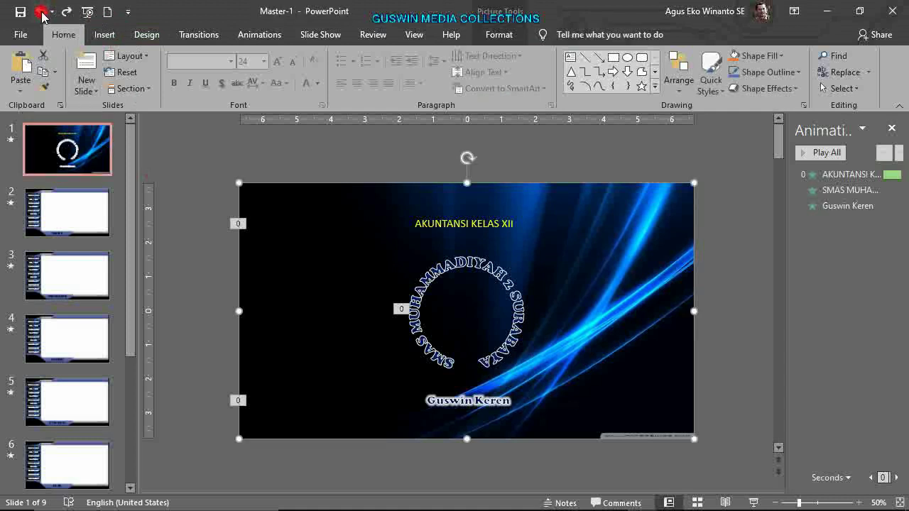
left_click(41, 12)
left_click(41, 12)
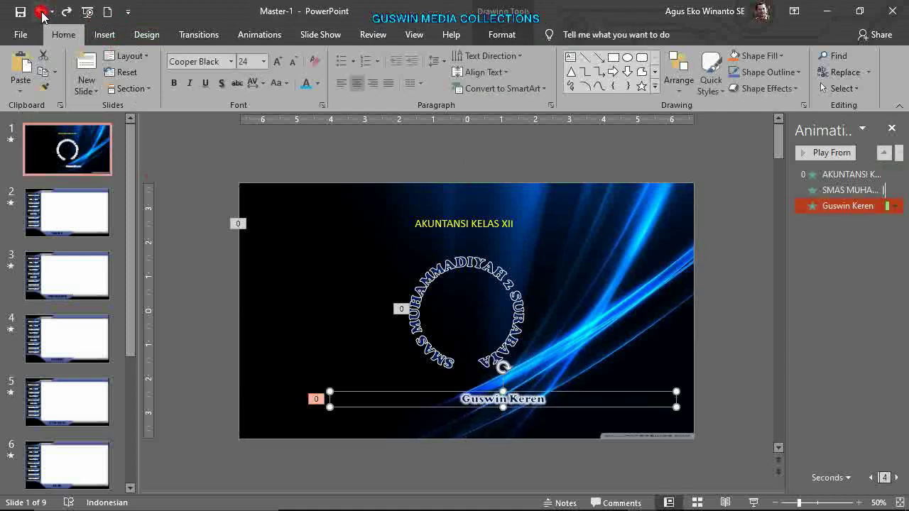
left_click(41, 12)
left_click(42, 13)
left_click(42, 12)
left_click(41, 12)
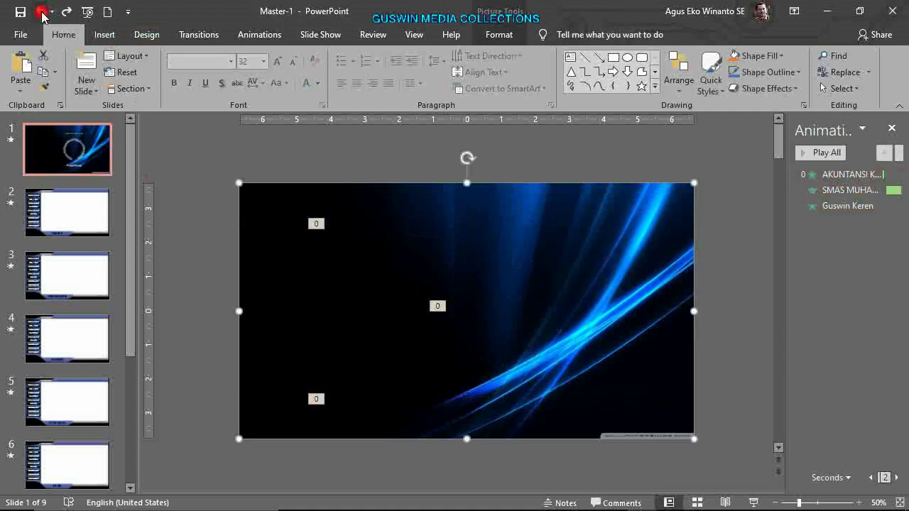
left_click(42, 12)
left_click(41, 12)
left_click(41, 12)
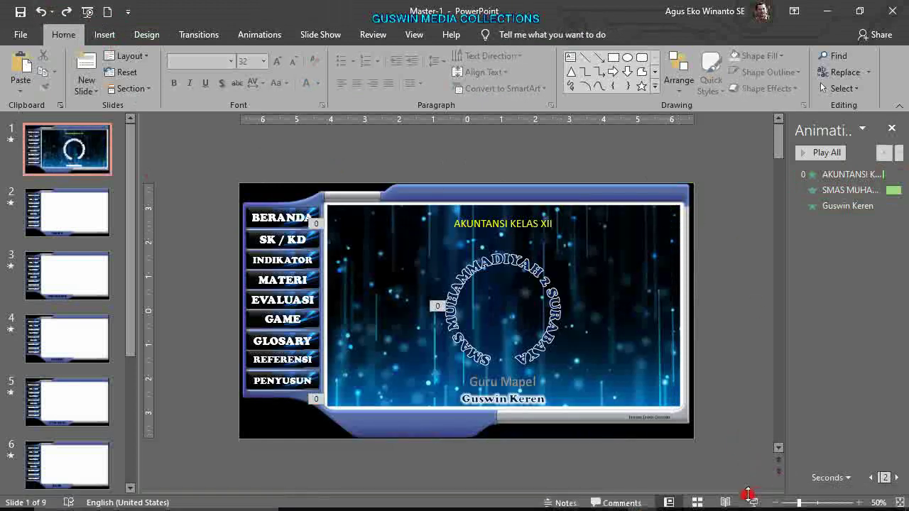
Test the GAME, BERANDA, INDIKATOR and REFERENSI menu links in the slide show, then exit
key("F5")
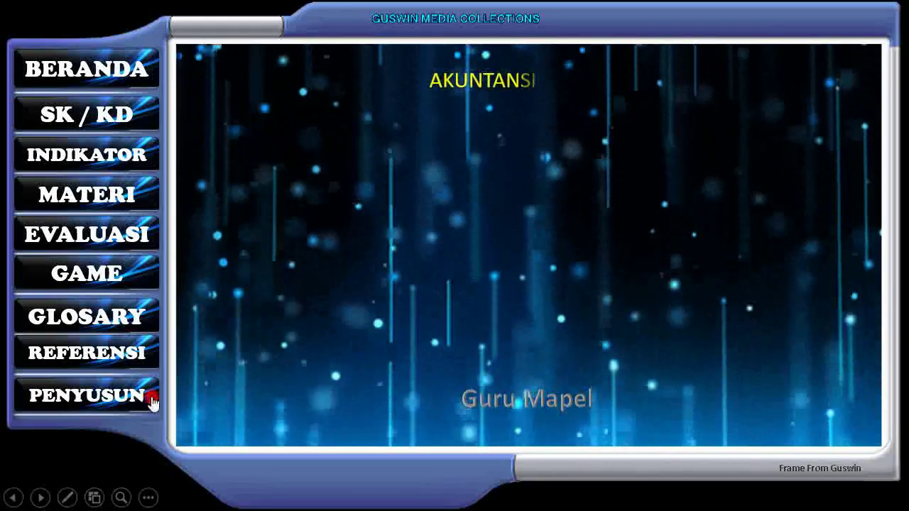
left_click(90, 269)
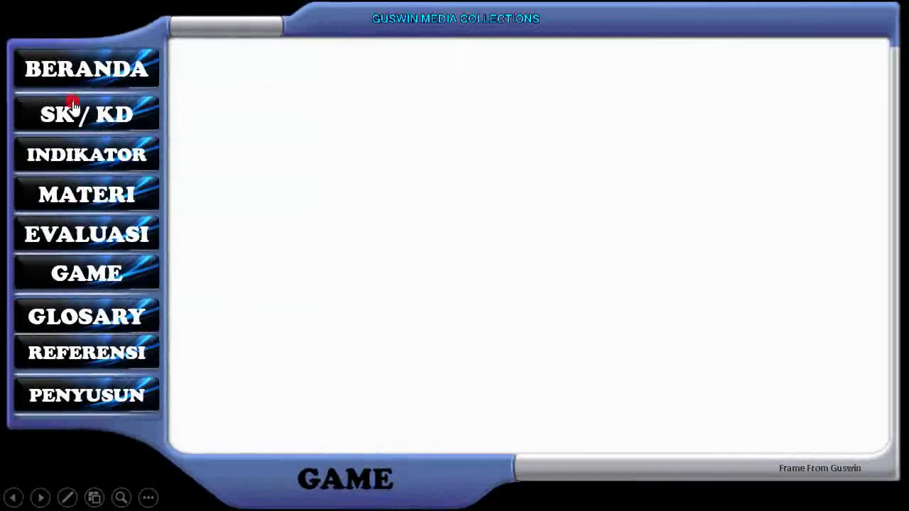
left_click(75, 69)
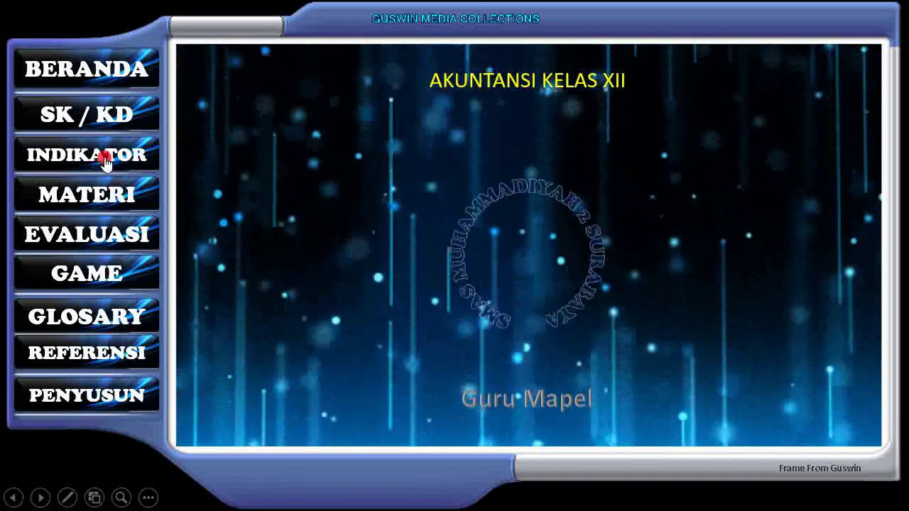
left_click(107, 154)
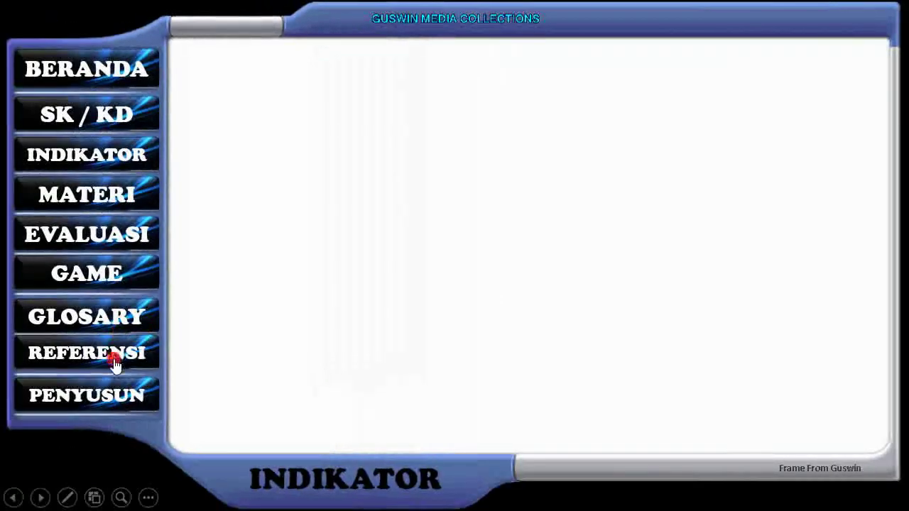
left_click(113, 366)
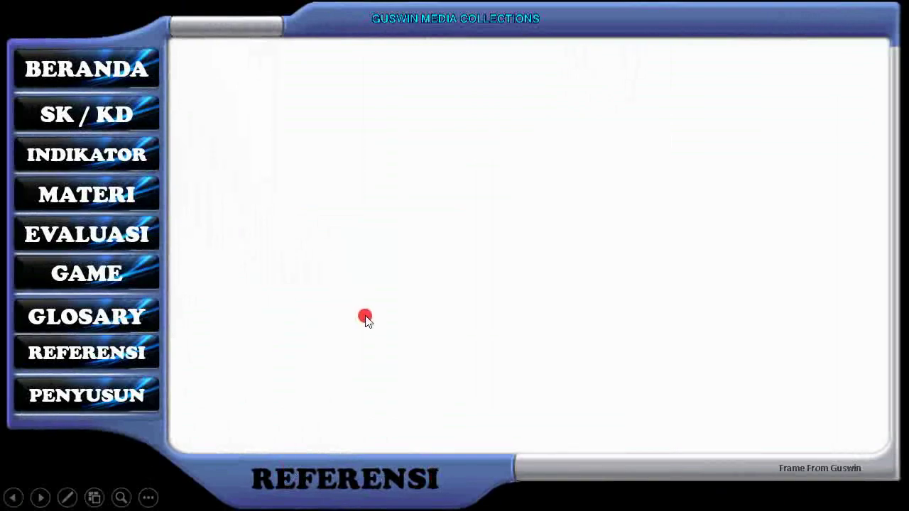
key("Escape")
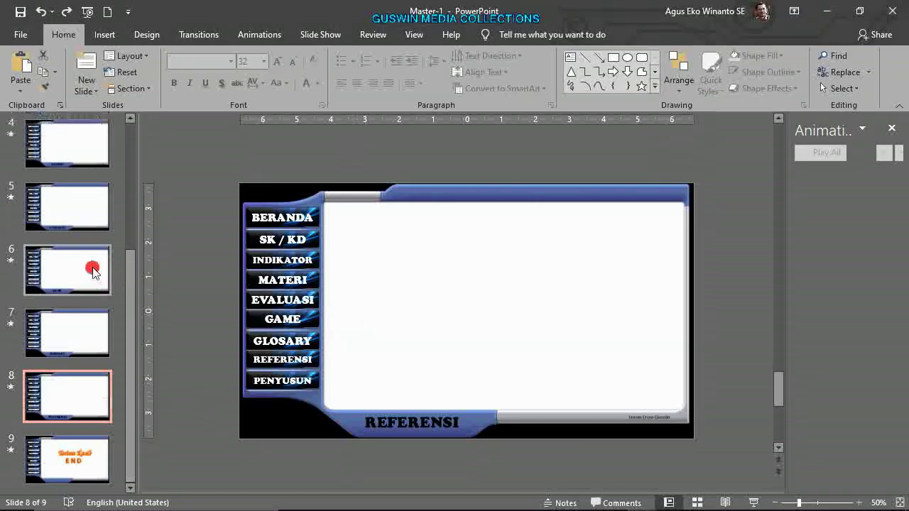
Select the INDIKATOR slide (slide 3) in the thumbnail pane
scroll(96, 272, "up", 2)
scroll(96, 272, "up", 2)
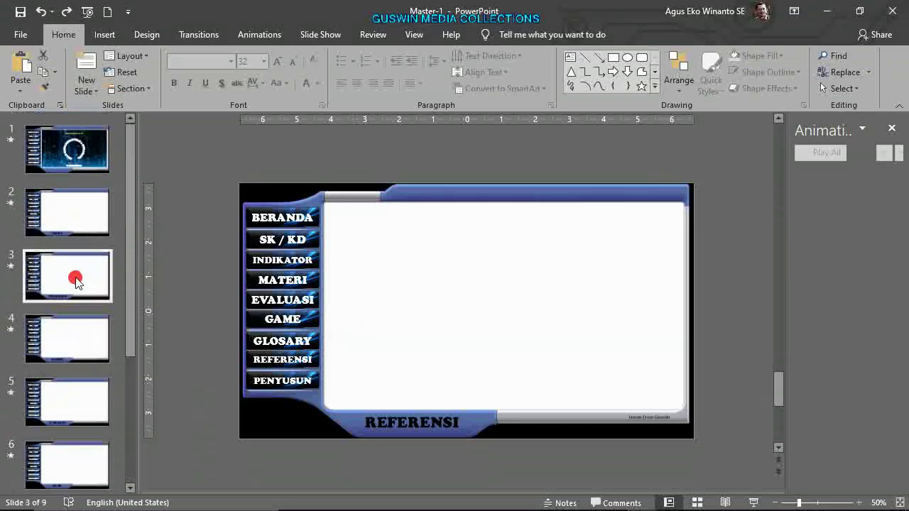
left_click(75, 278)
left_click(67, 286)
left_click(71, 228)
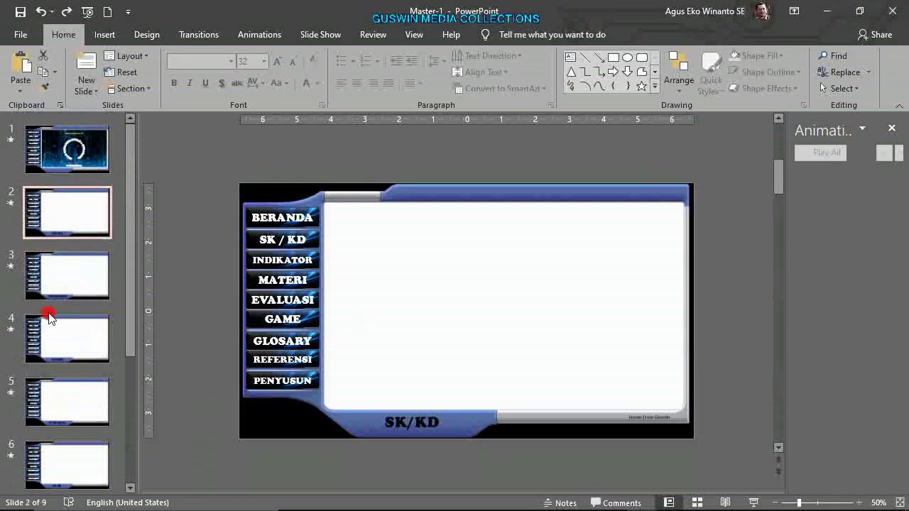
left_click(69, 284)
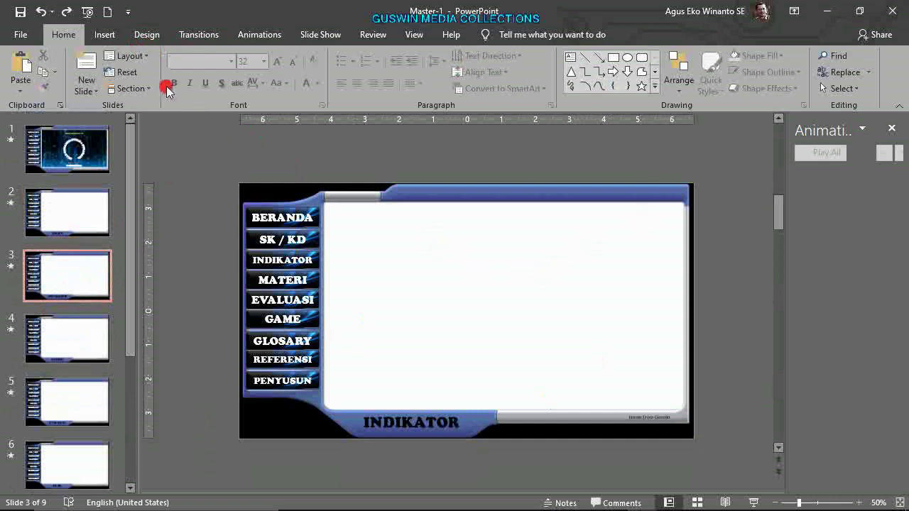
Set the INDIKATOR slide's background to a picture fill using the giphy (1) city photo
left_click(145, 36)
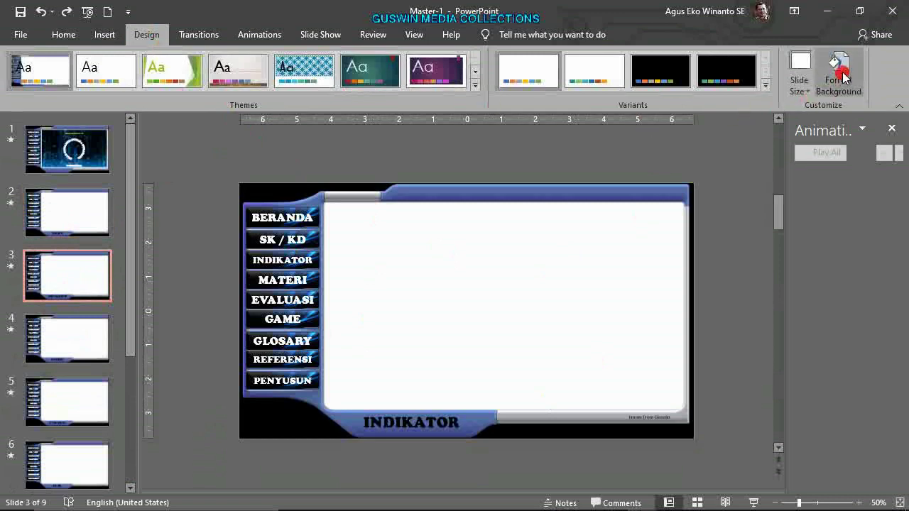
left_click(838, 75)
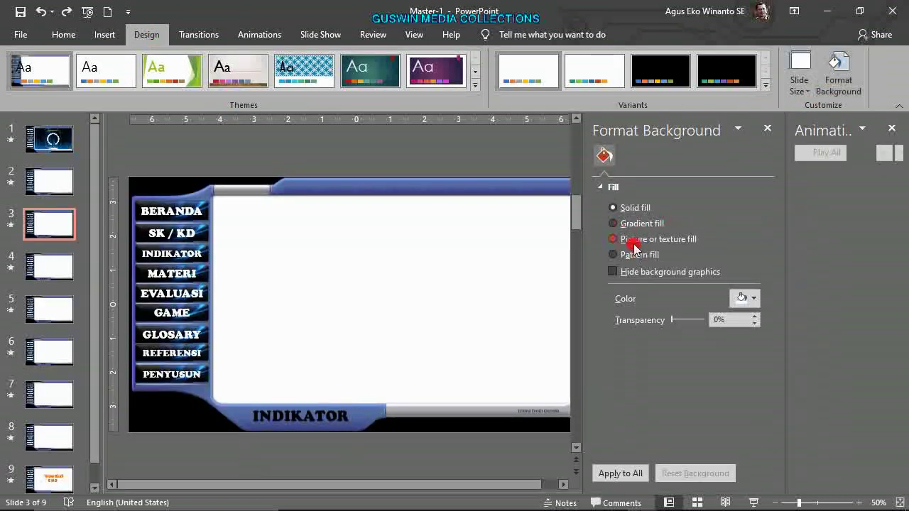
left_click(629, 238)
left_click(634, 313)
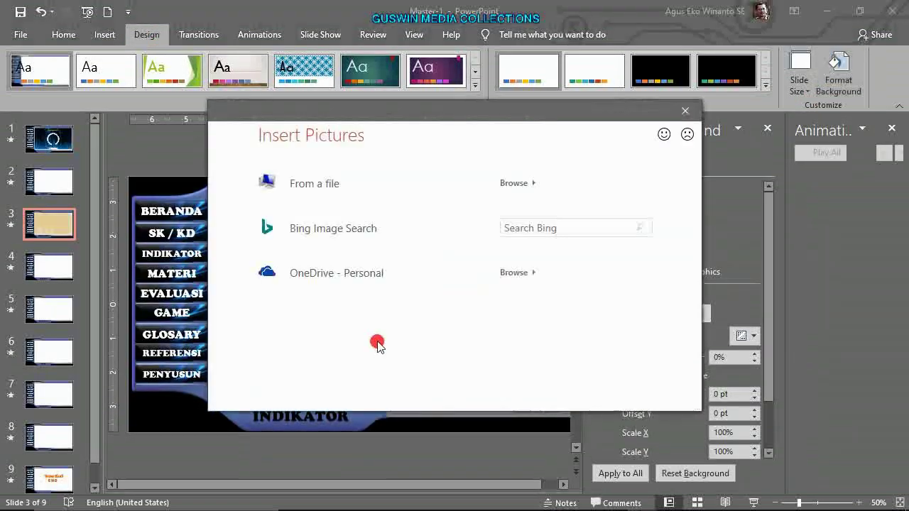
left_click(277, 193)
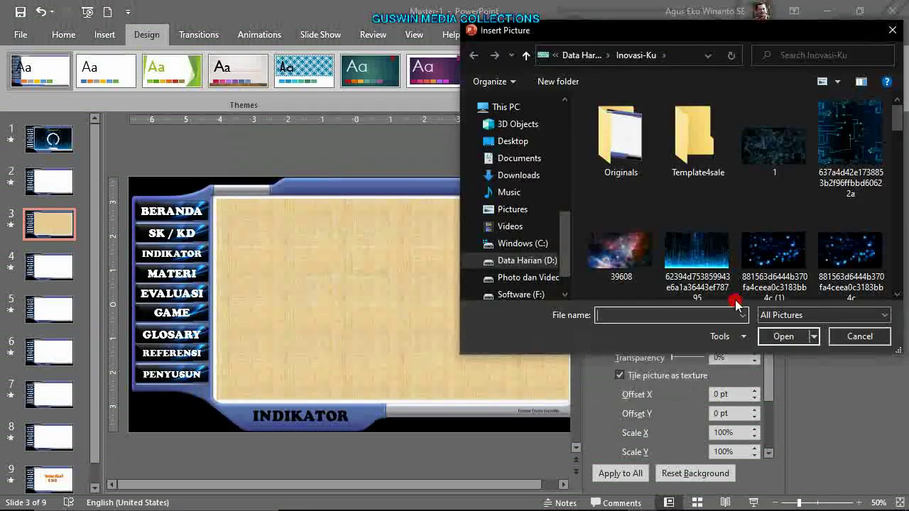
scroll(774, 277, "down", 5)
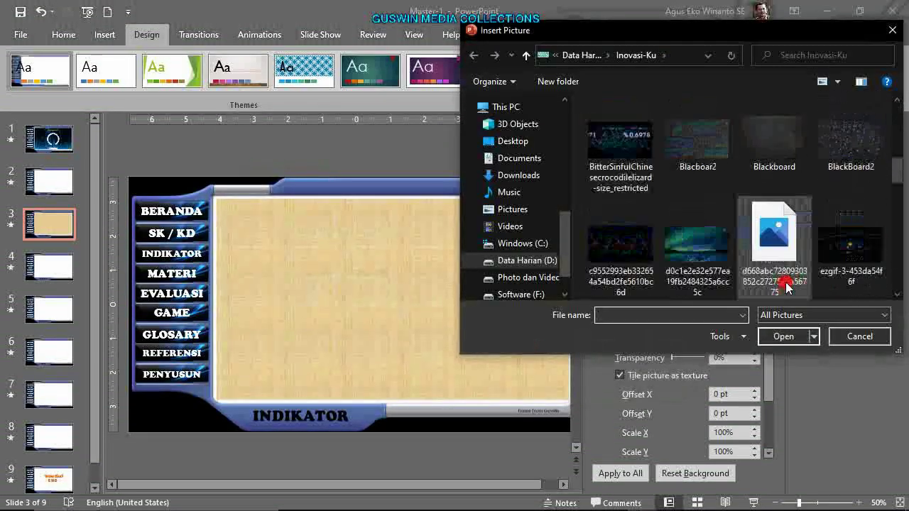
scroll(774, 277, "down", 2)
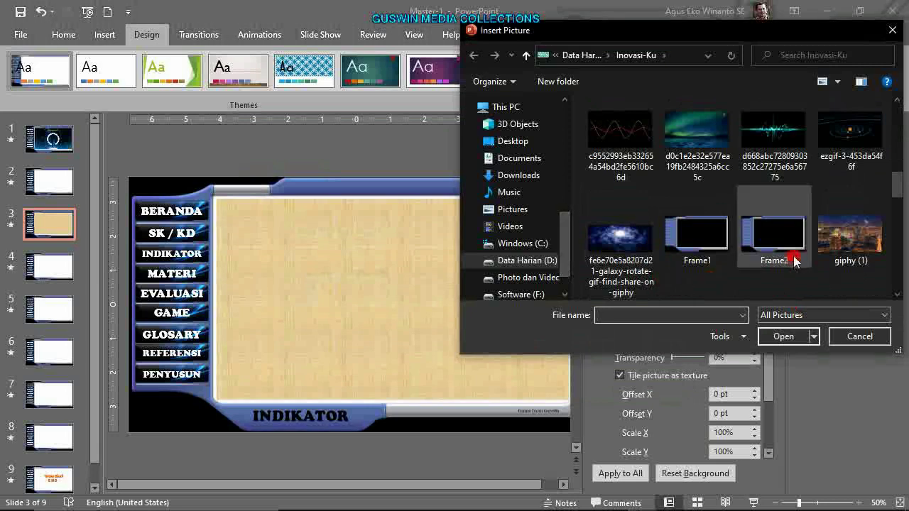
left_click(848, 235)
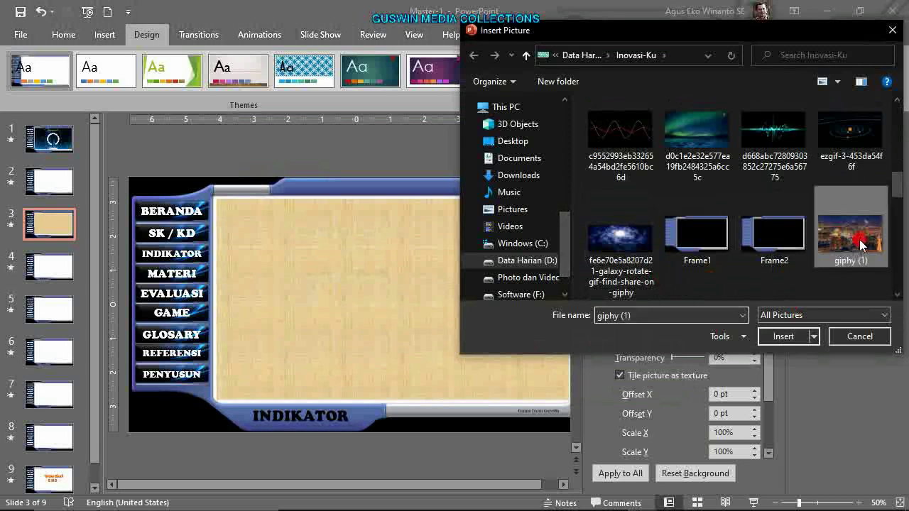
left_click(781, 337)
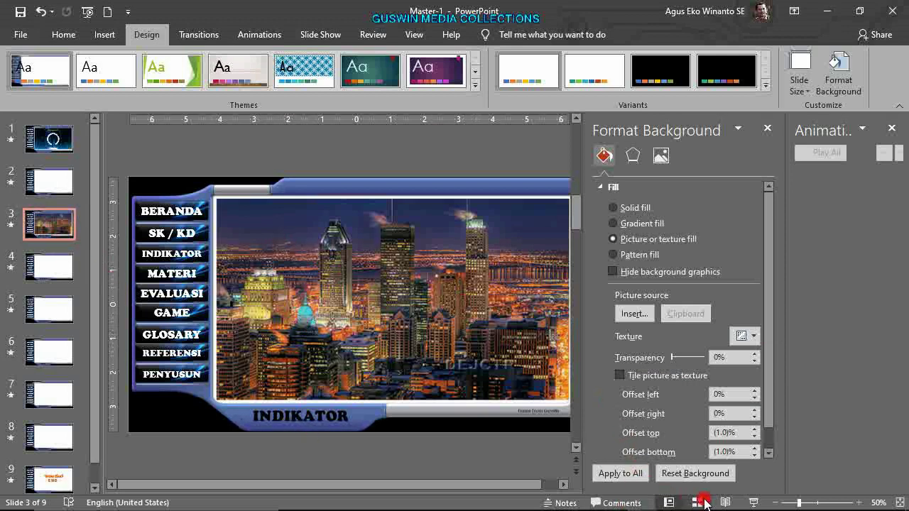
left_click(49, 182)
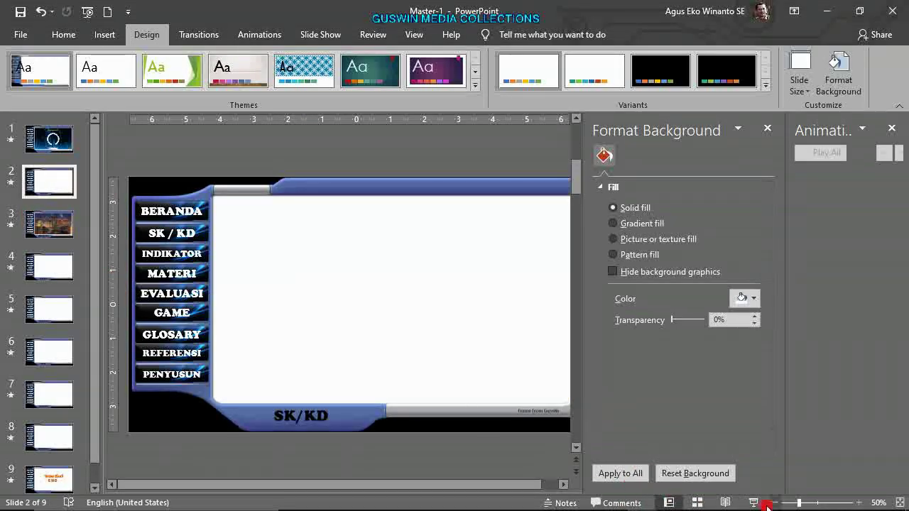
left_click(755, 502)
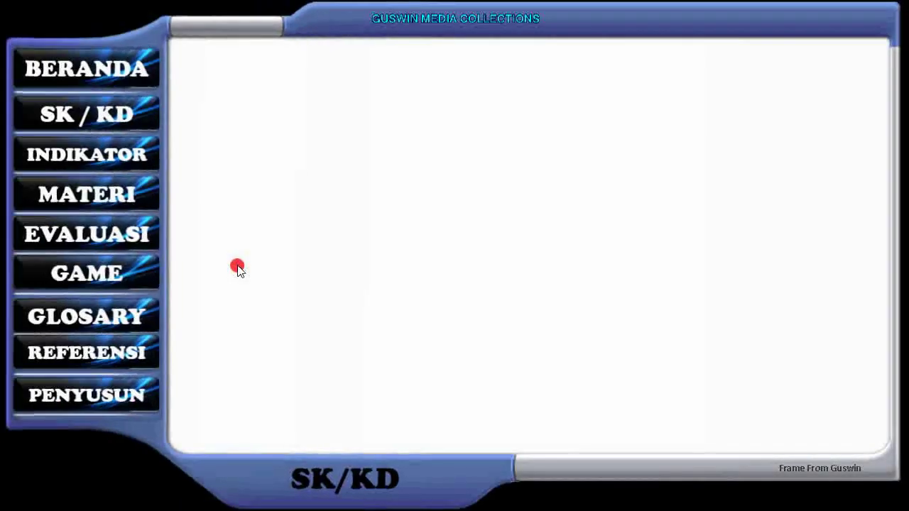
left_click(69, 154)
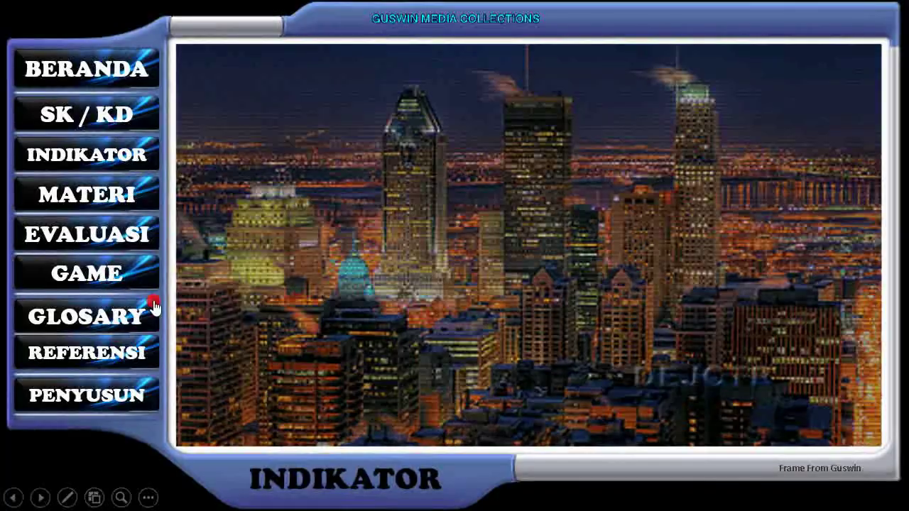
key("Escape")
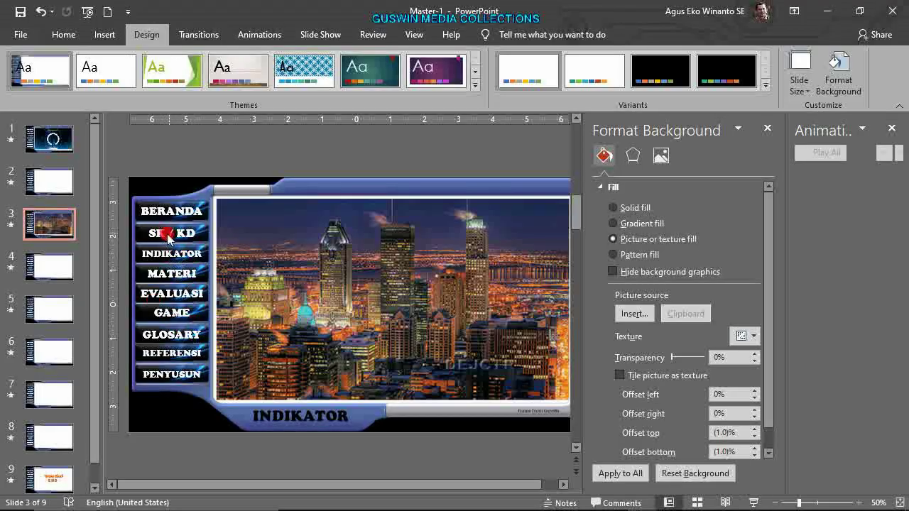
Fill the SK/KD slide's background with the dark network image named 1 from file
left_click(66, 183)
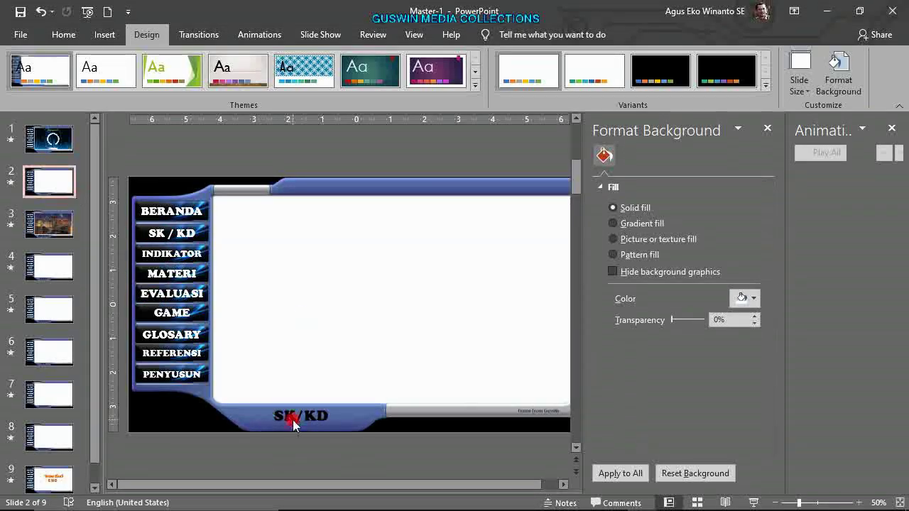
left_click(639, 239)
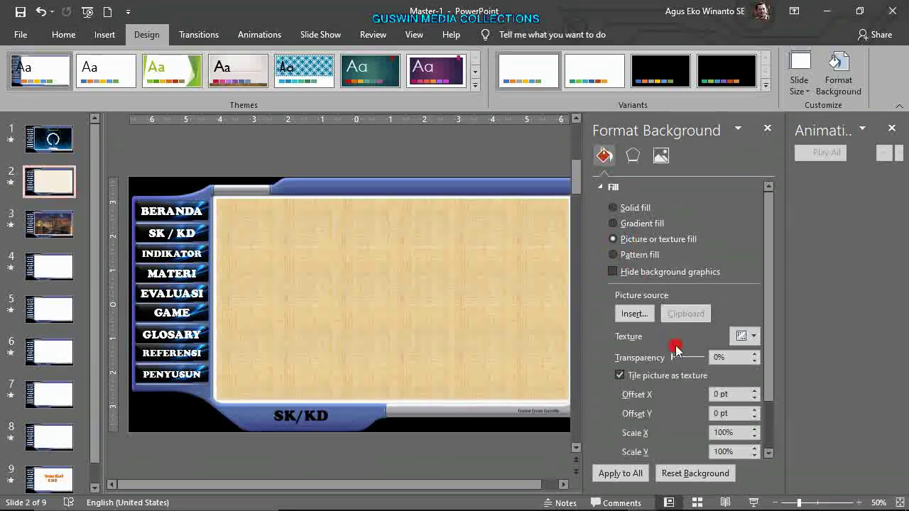
left_click(631, 313)
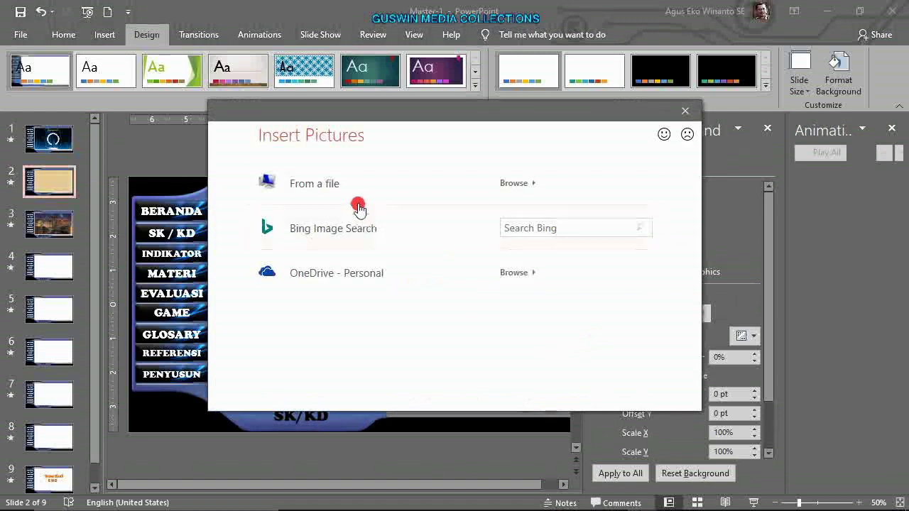
left_click(358, 206)
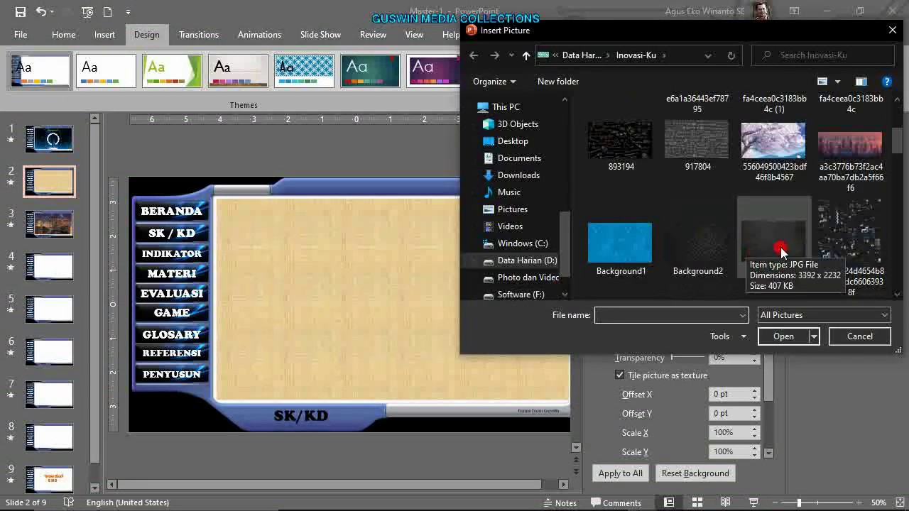
scroll(780, 250, "up", 3)
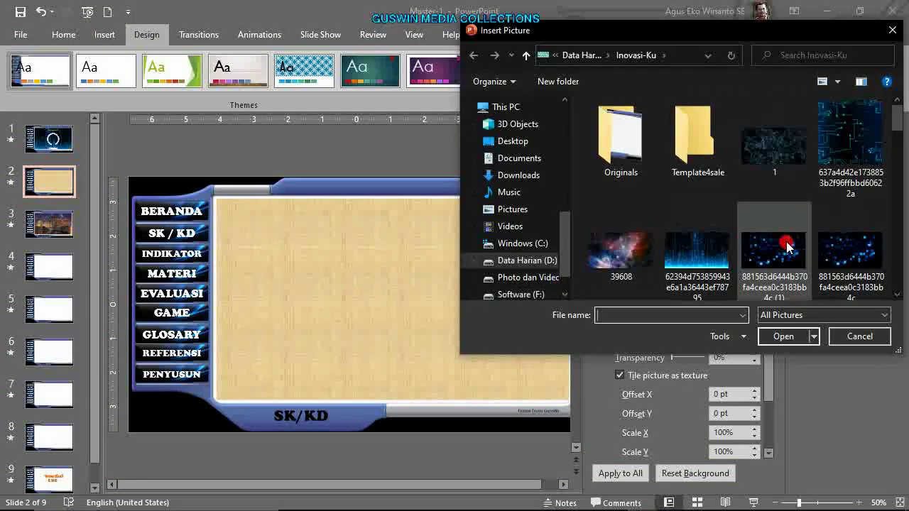
left_click(841, 158)
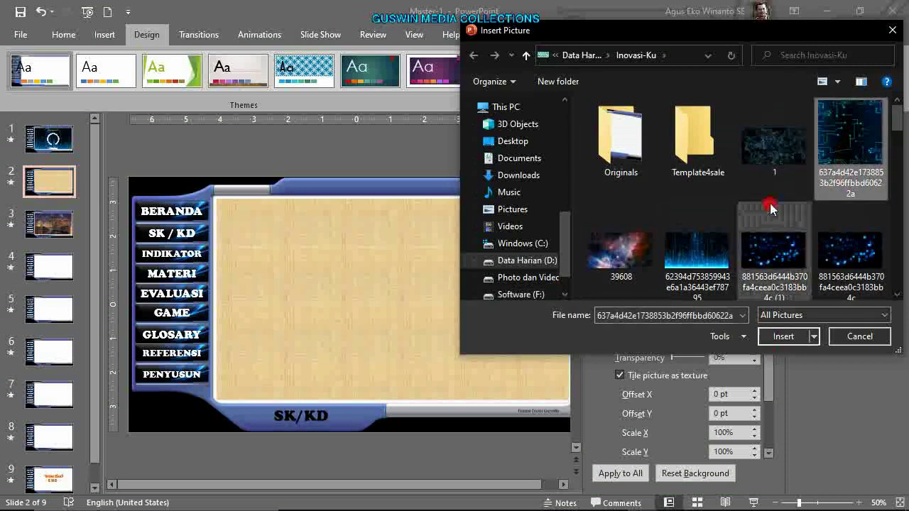
left_click(777, 160)
left_click(777, 337)
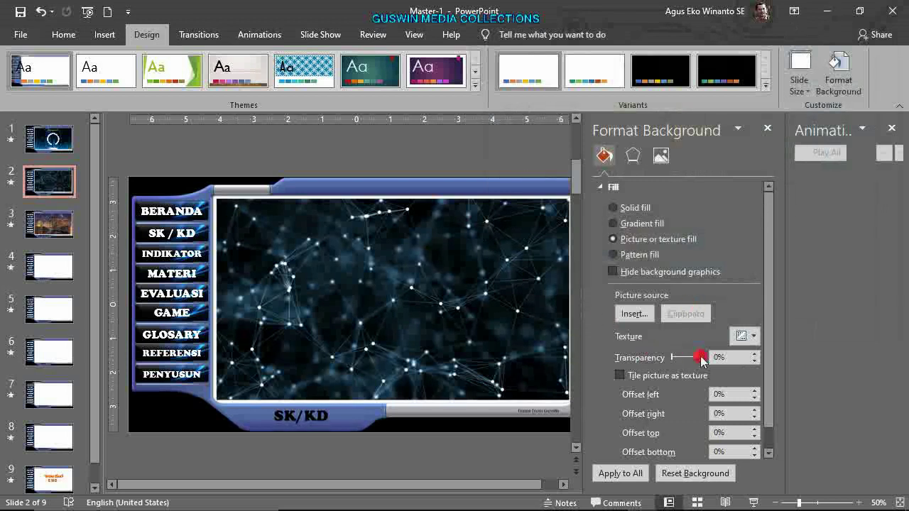
left_click(57, 142)
Run the slide show from slide 1, following the INDIKATOR and MATERI links, then exit
left_click(752, 502)
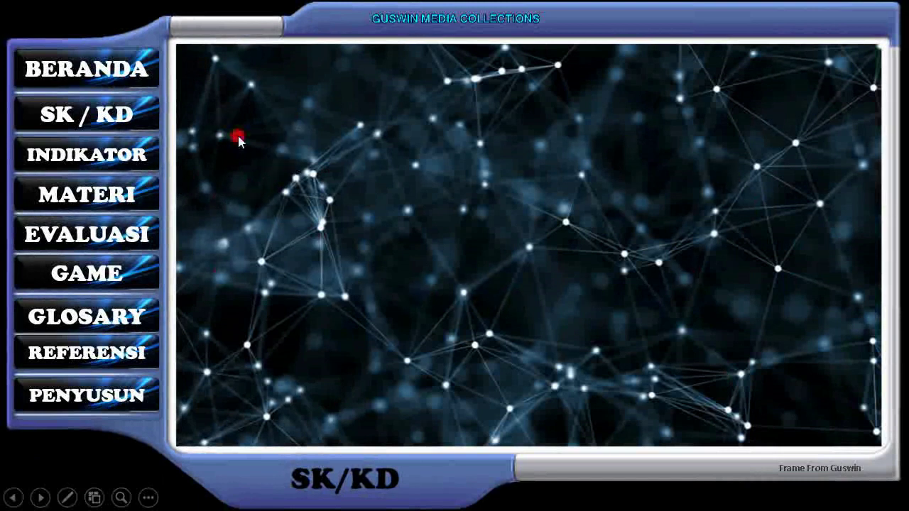
left_click(106, 156)
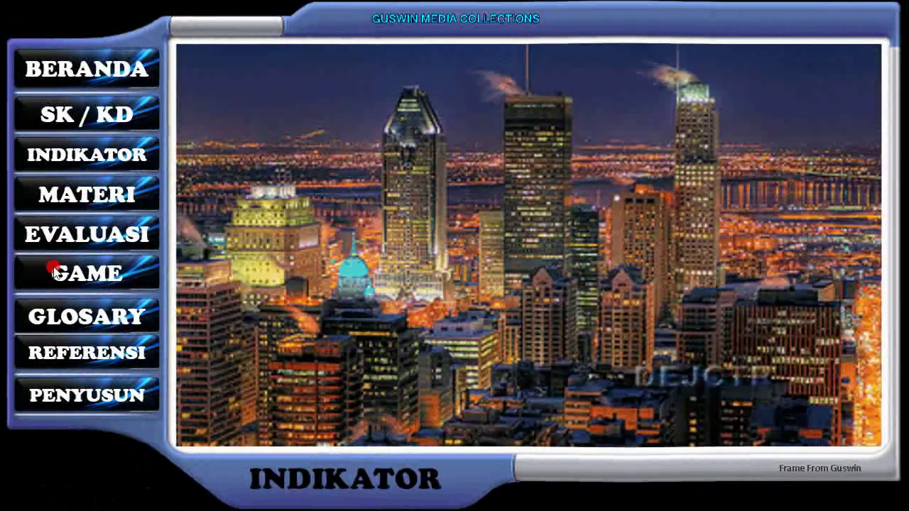
left_click(57, 268)
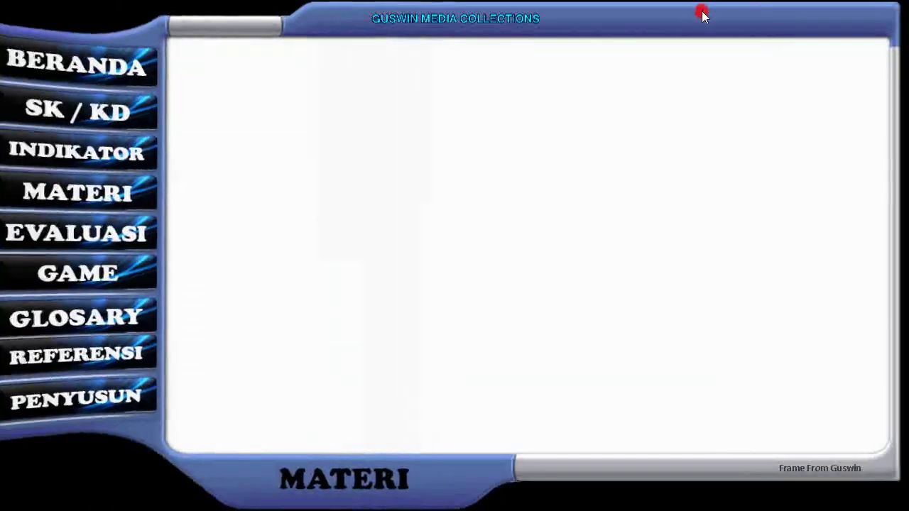
key("Escape")
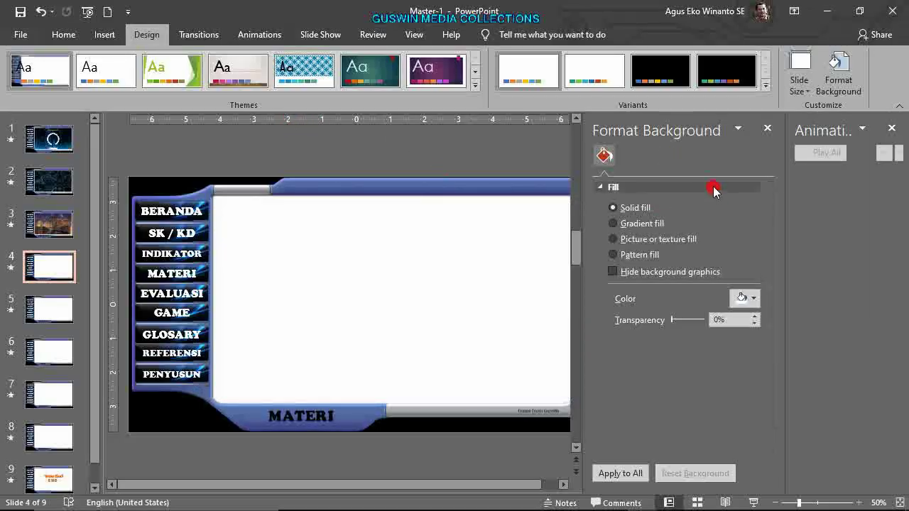
Browse slides 1, 6 and 5, then close the Format Background pane on EVALUASI
left_click(69, 143)
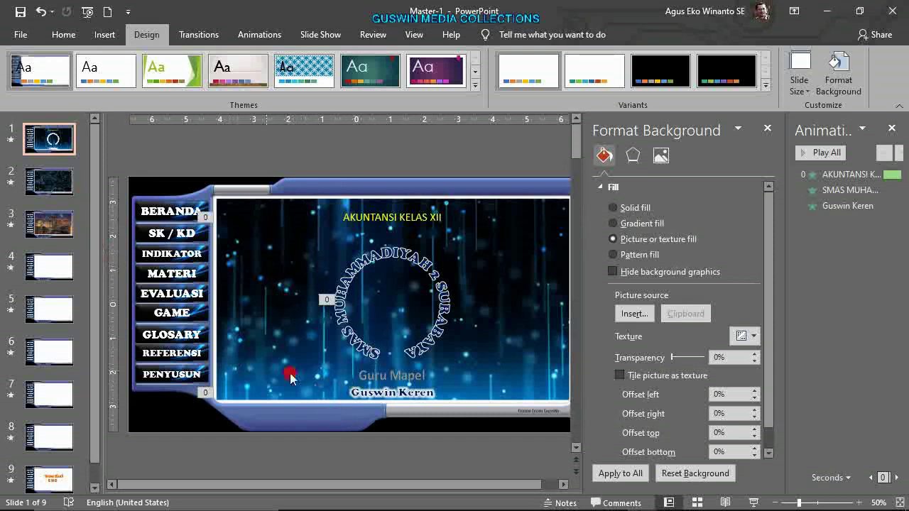
scroll(45, 355, "down", 1)
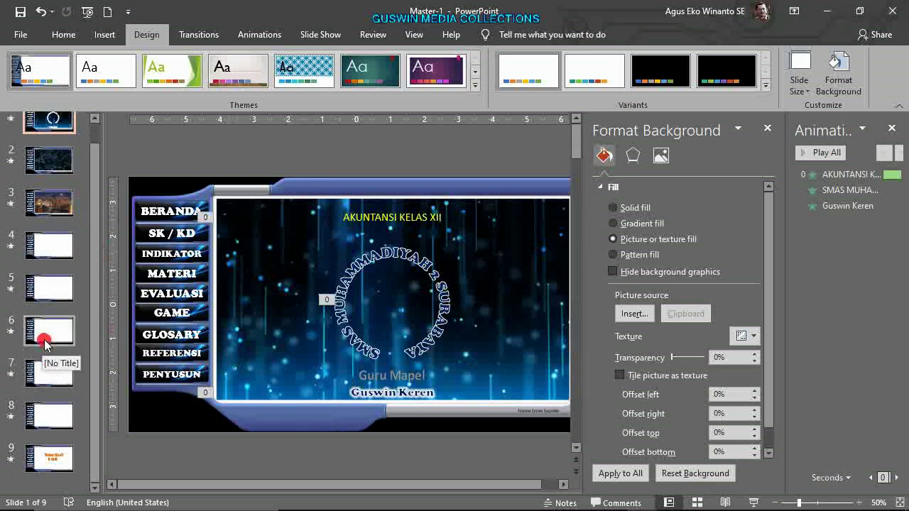
left_click(46, 341)
left_click(172, 295)
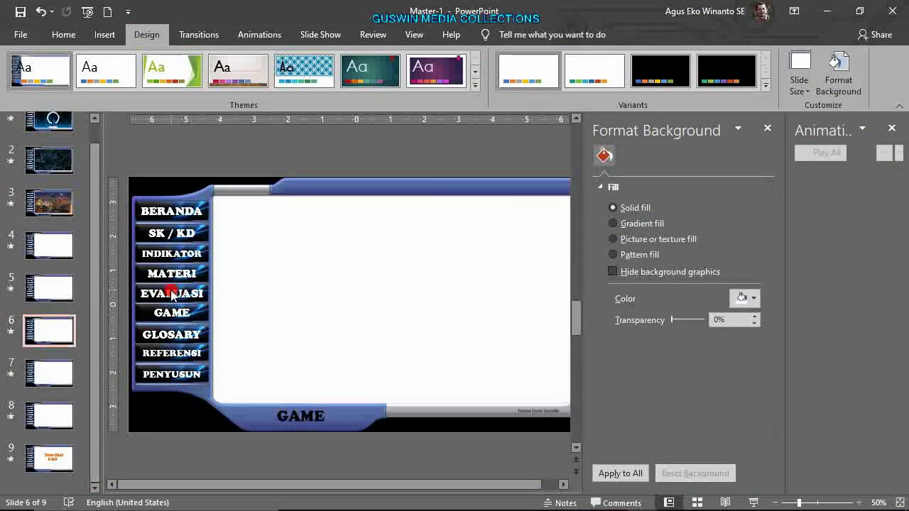
left_click(61, 331)
left_click(50, 288)
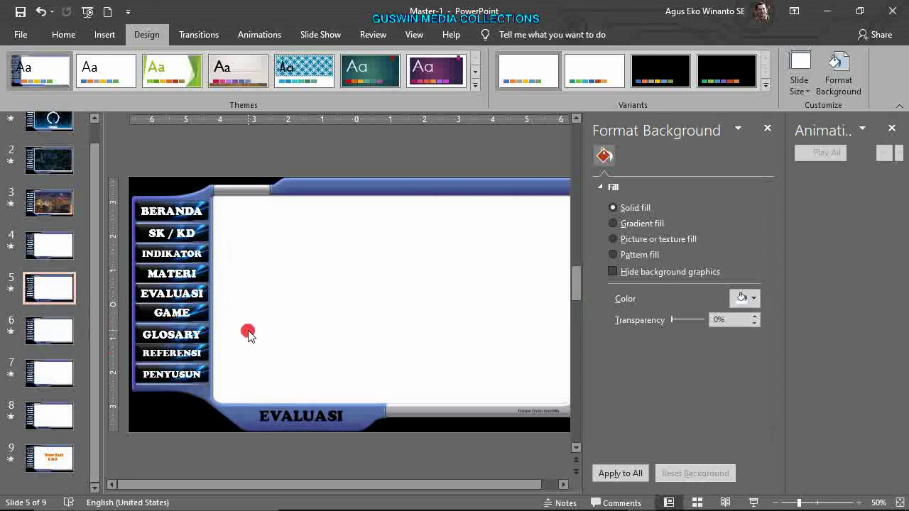
left_click(770, 130)
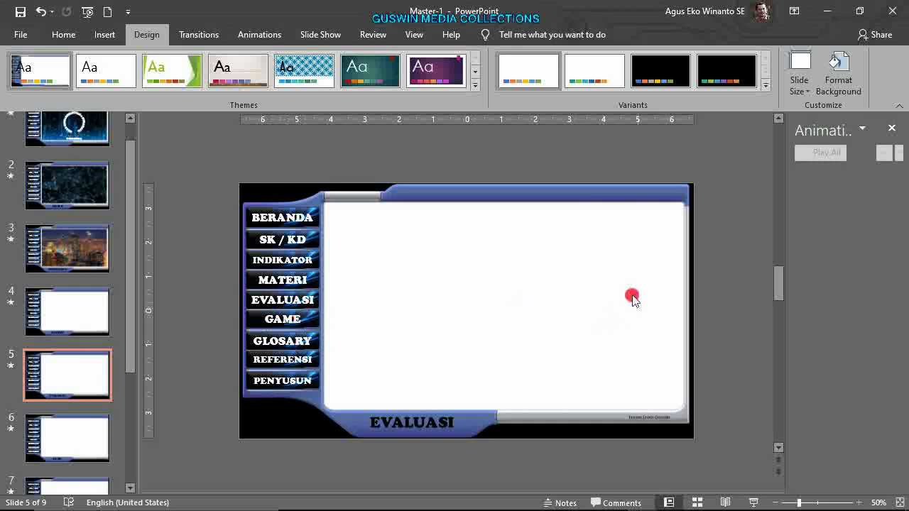
Return to slide 1, the starry title slide with the circular school name, zoomed to 66%
scroll(64, 234, "up", 2)
left_click(68, 146)
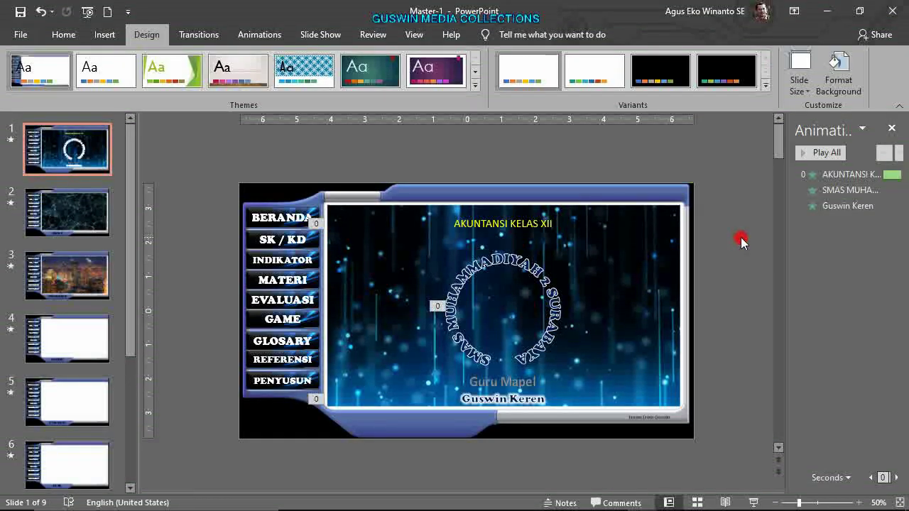
scroll(729, 243, "up", 2)
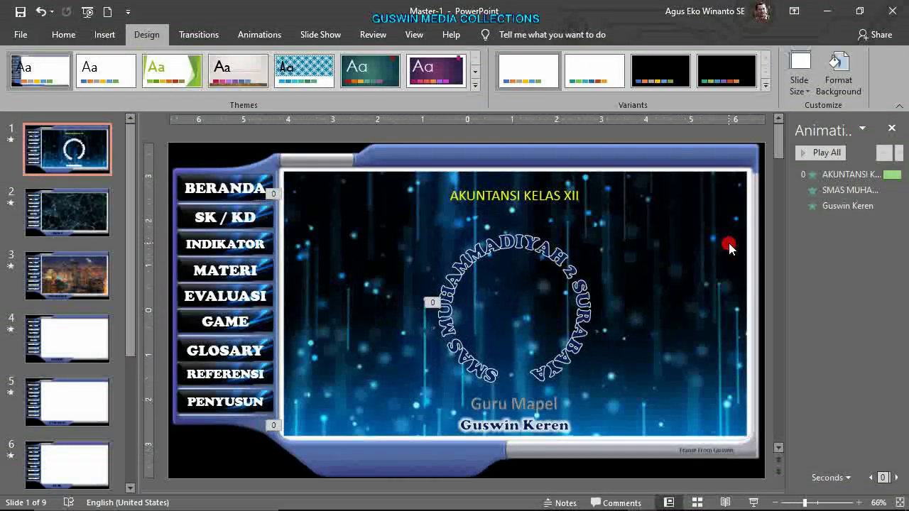